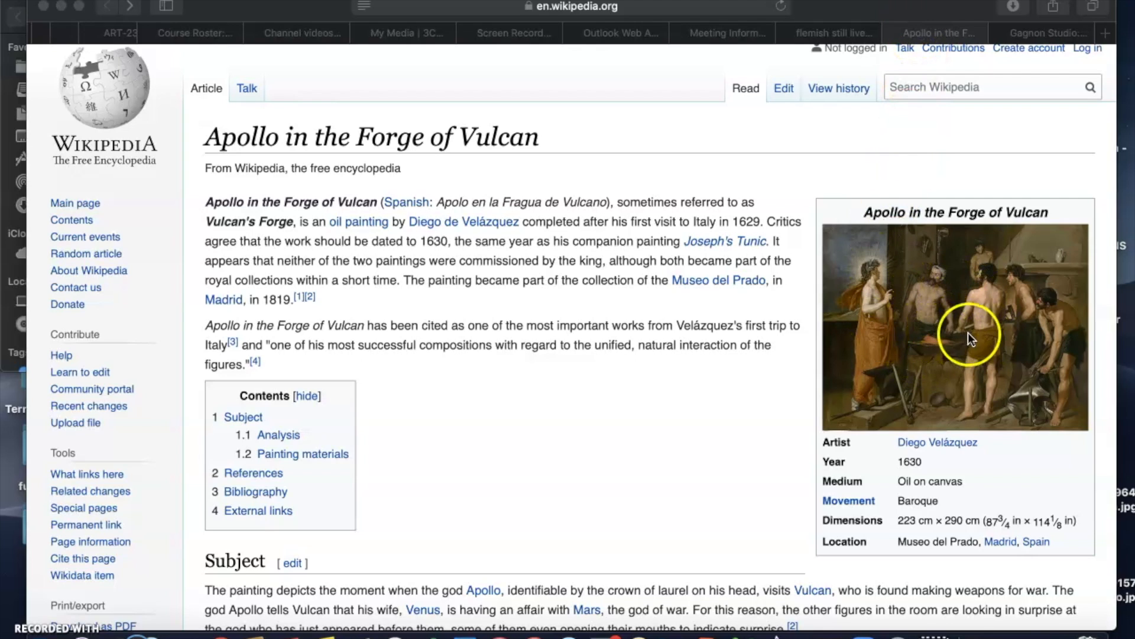
- Open the Apollo in the Forge of Vulcan painting in the image viewer and check its licence and file details
click(919, 317)
click(932, 322)
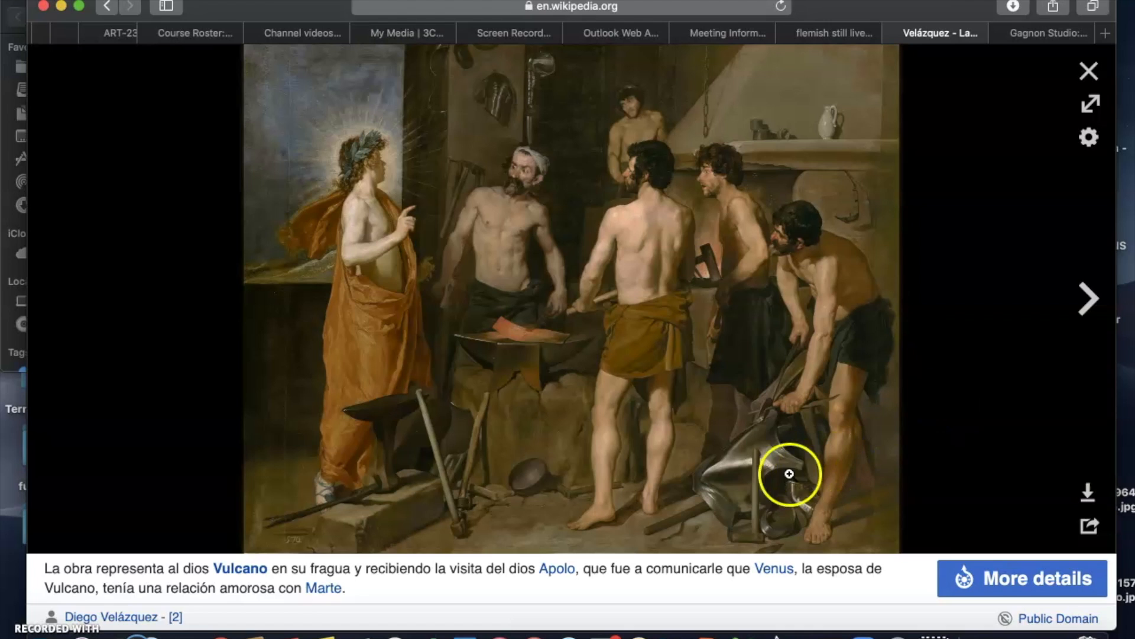
scroll(758, 465, down, 3)
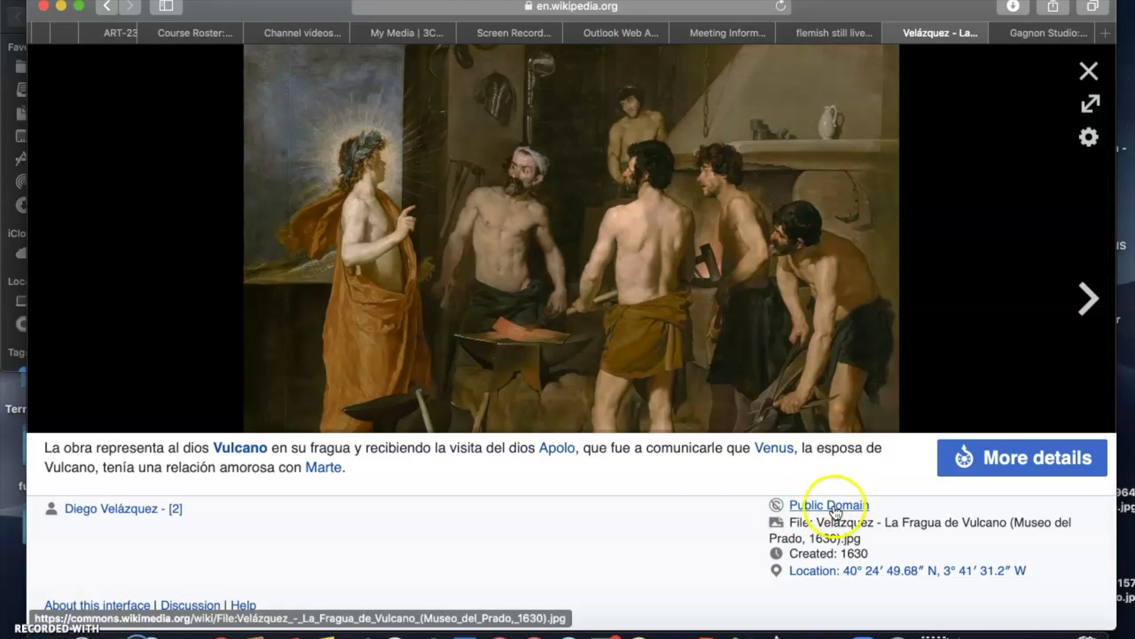
scroll(678, 501, up, 3)
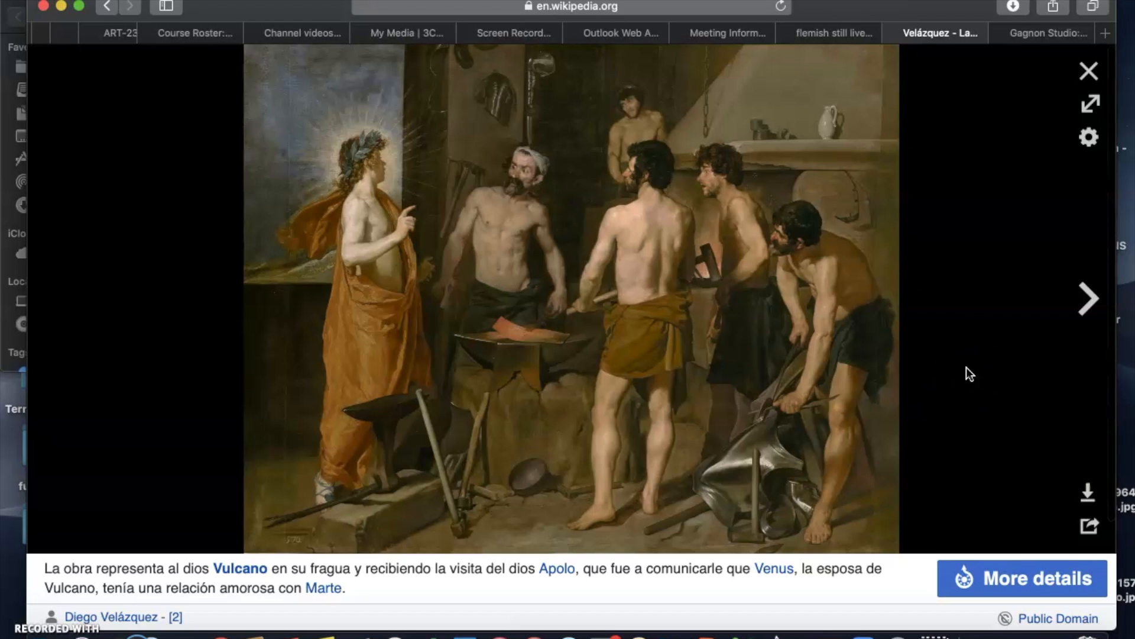
scroll(839, 597, down, 3)
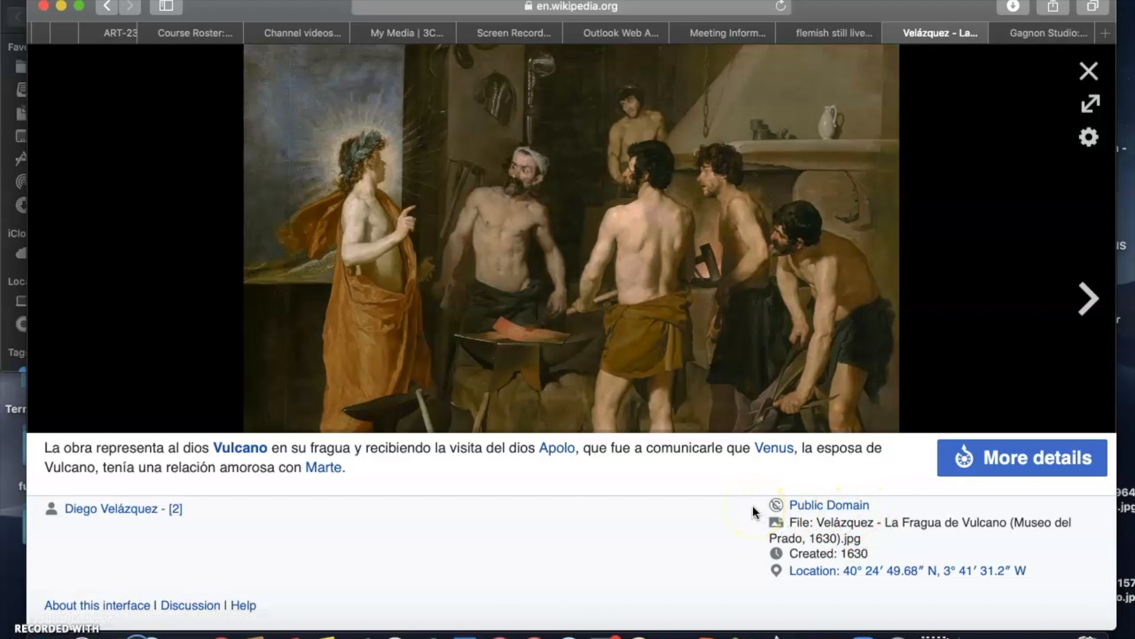
scroll(721, 514, up, 3)
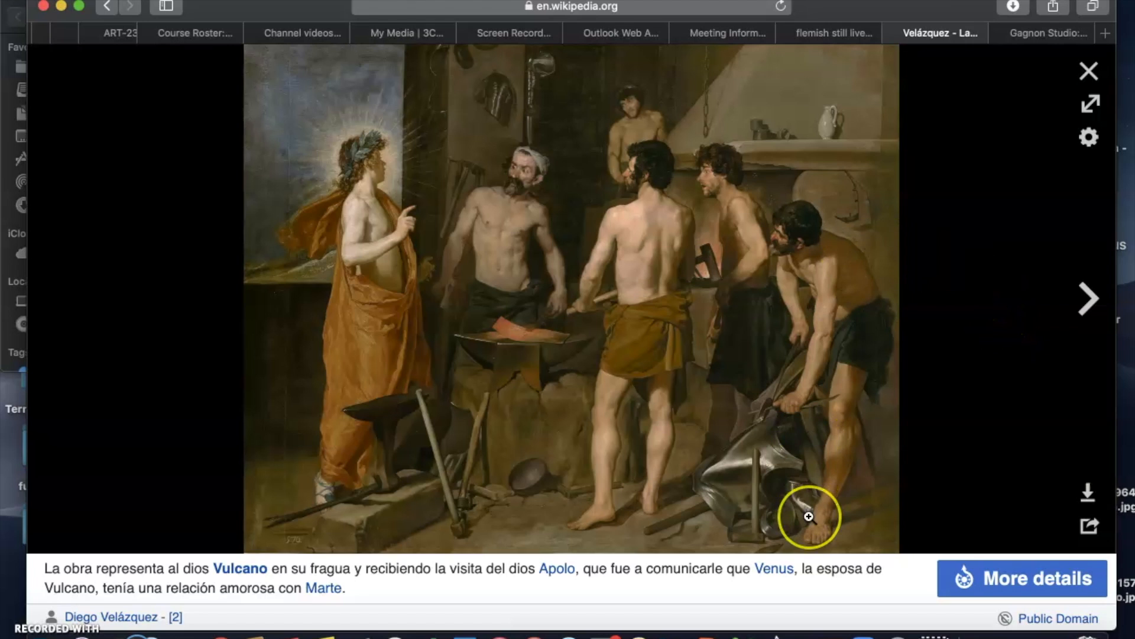
scroll(808, 516, down, 1)
scroll(809, 516, down, 3)
scroll(809, 516, up, 4)
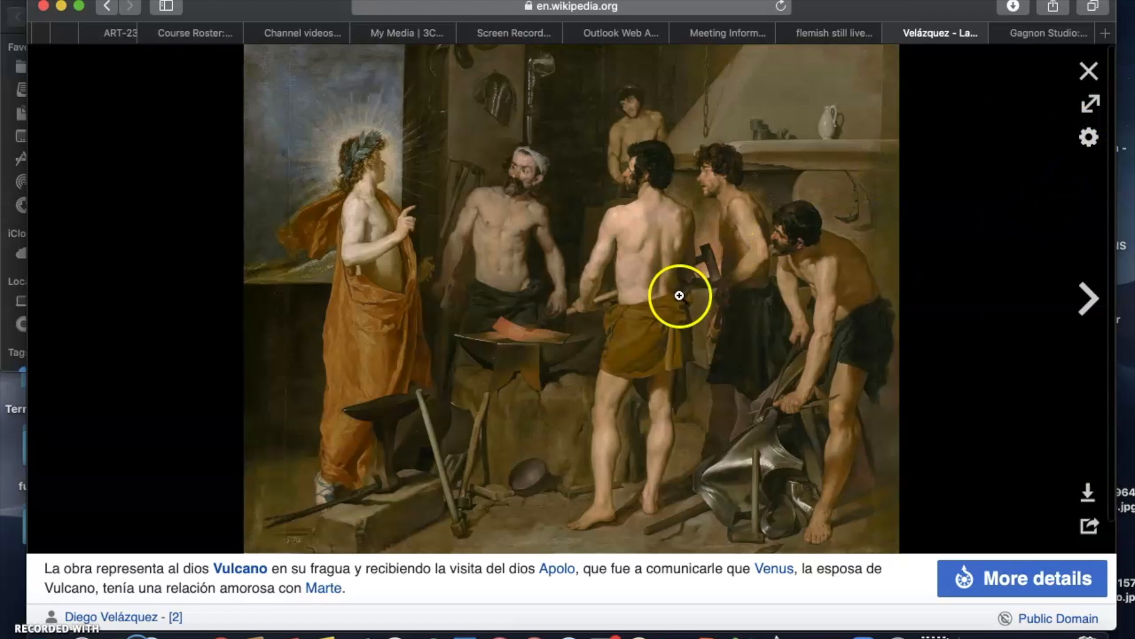
- Open the full-resolution image file at full size and examine the central figures up to the armour hanging above
click(590, 288)
click(621, 316)
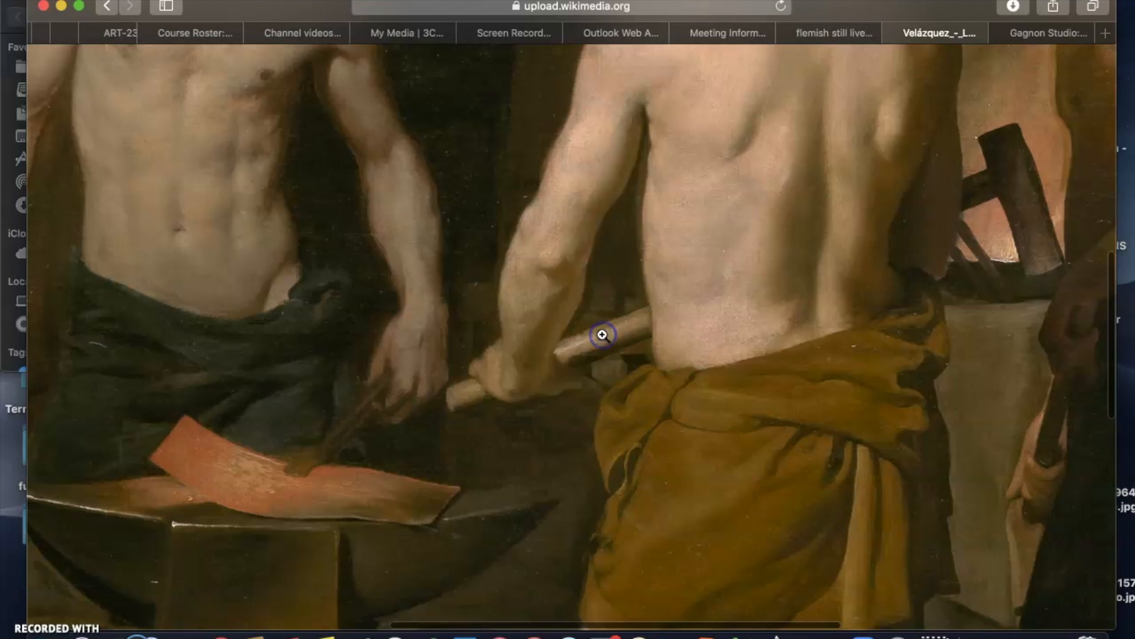
click(643, 326)
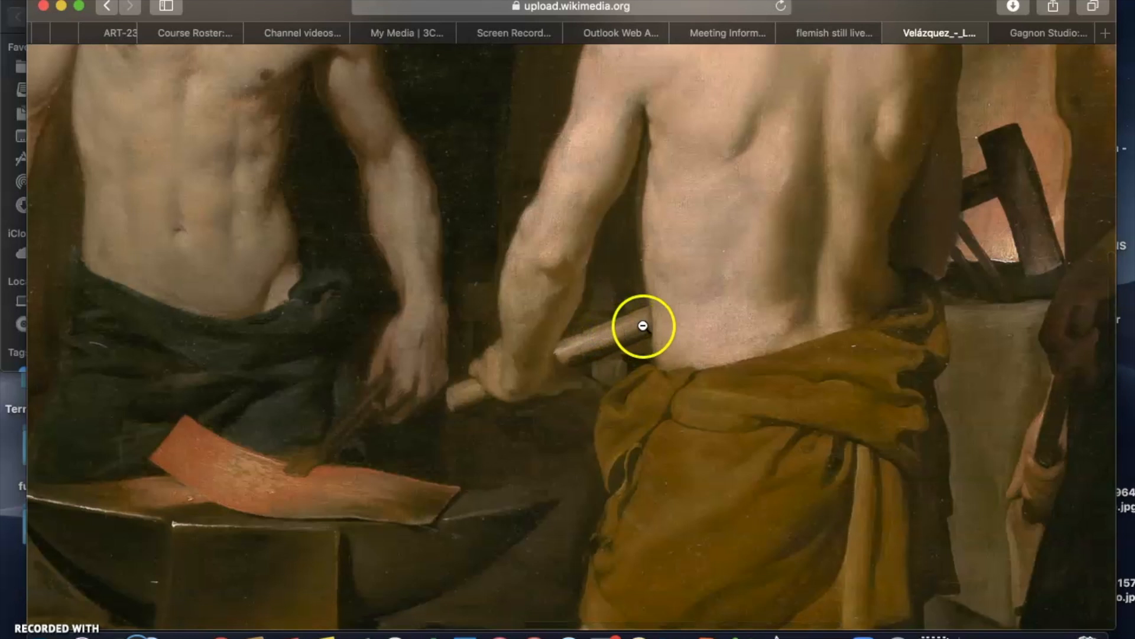
scroll(580, 312, up, 5)
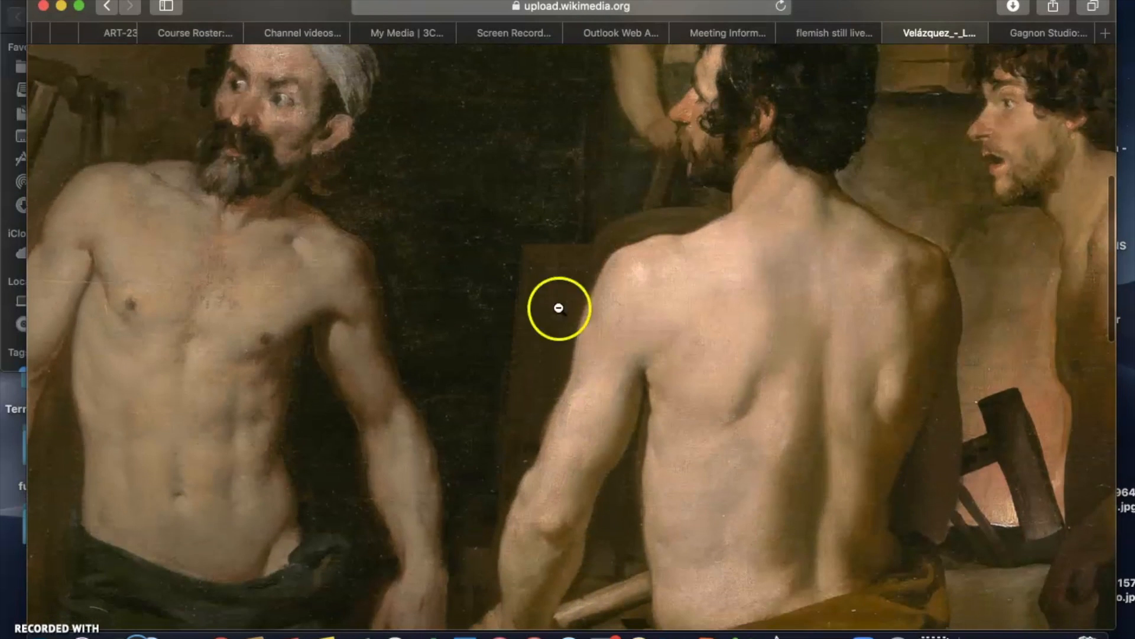
mouse_move(515, 314)
mouse_down()
mouse_move(725, 304)
mouse_move(788, 324)
mouse_move(1117, 576)
mouse_move(1134, 638)
mouse_move(568, 266)
mouse_move(527, 288)
mouse_up()
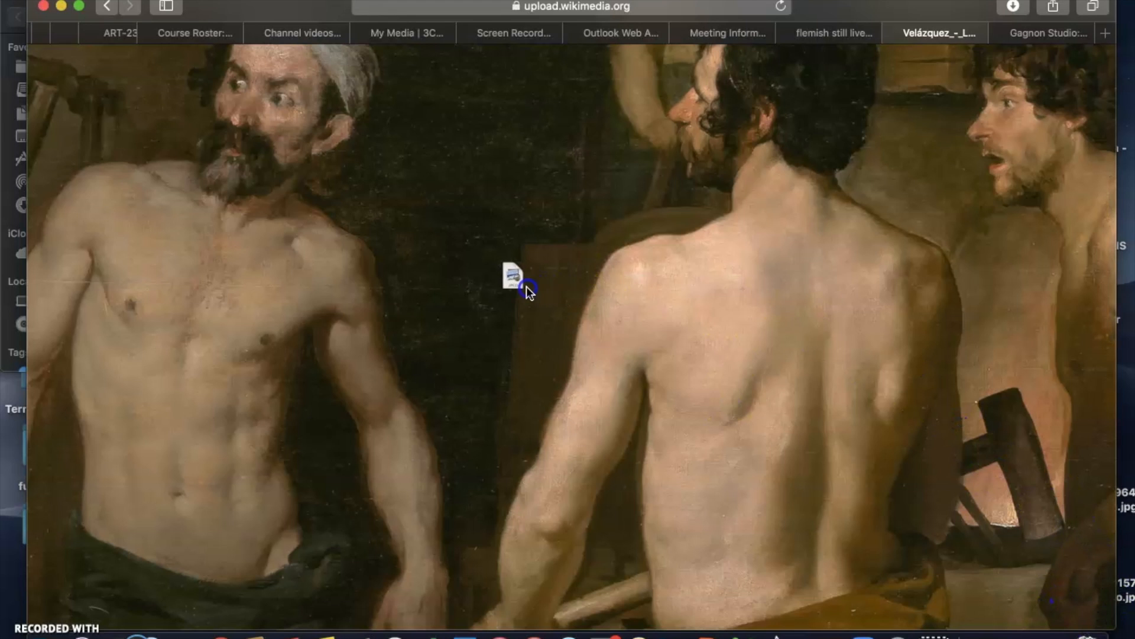
scroll(526, 286, up, 7)
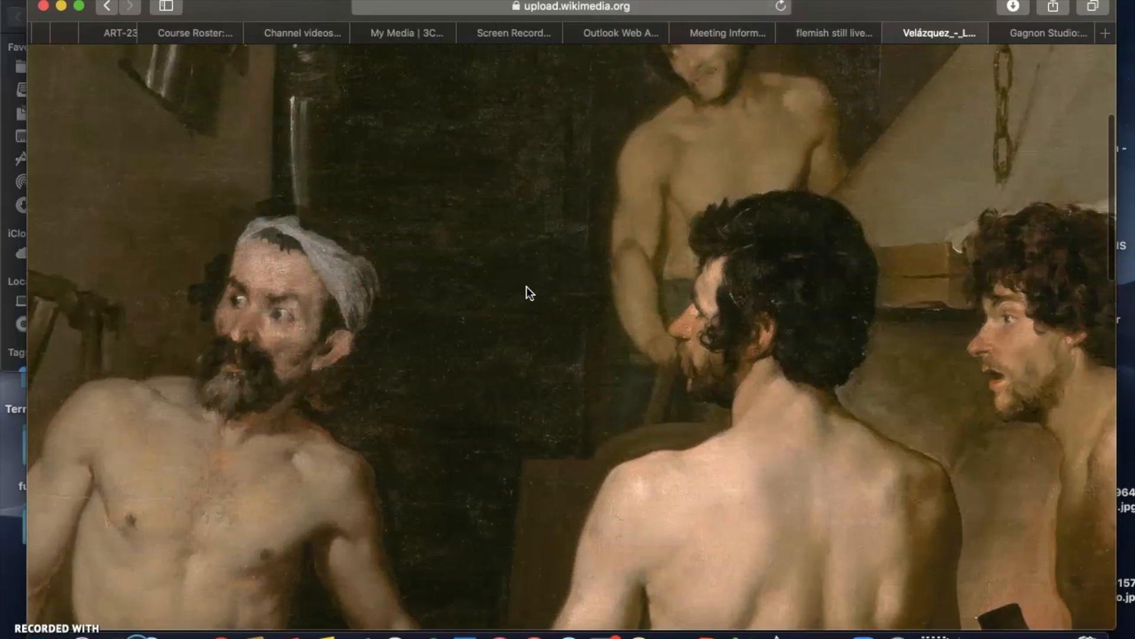
scroll(526, 286, up, 7)
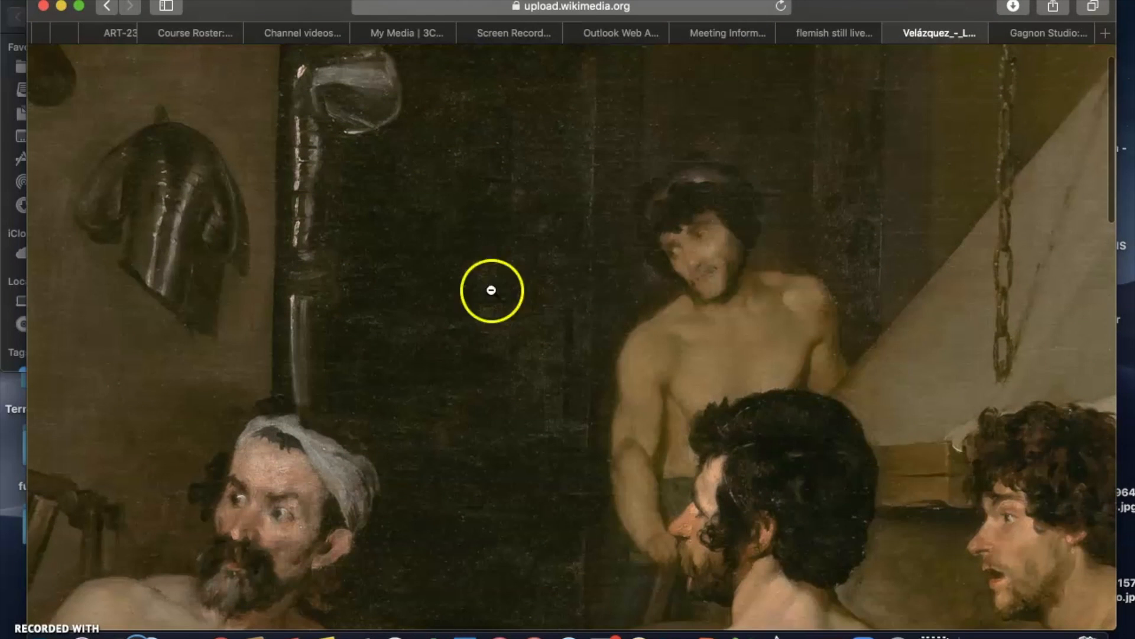
- Examine Apollo in the full-size image, from the halo and laurel wreath down to the orange robe and distant landscape
scroll(366, 323, left, 8)
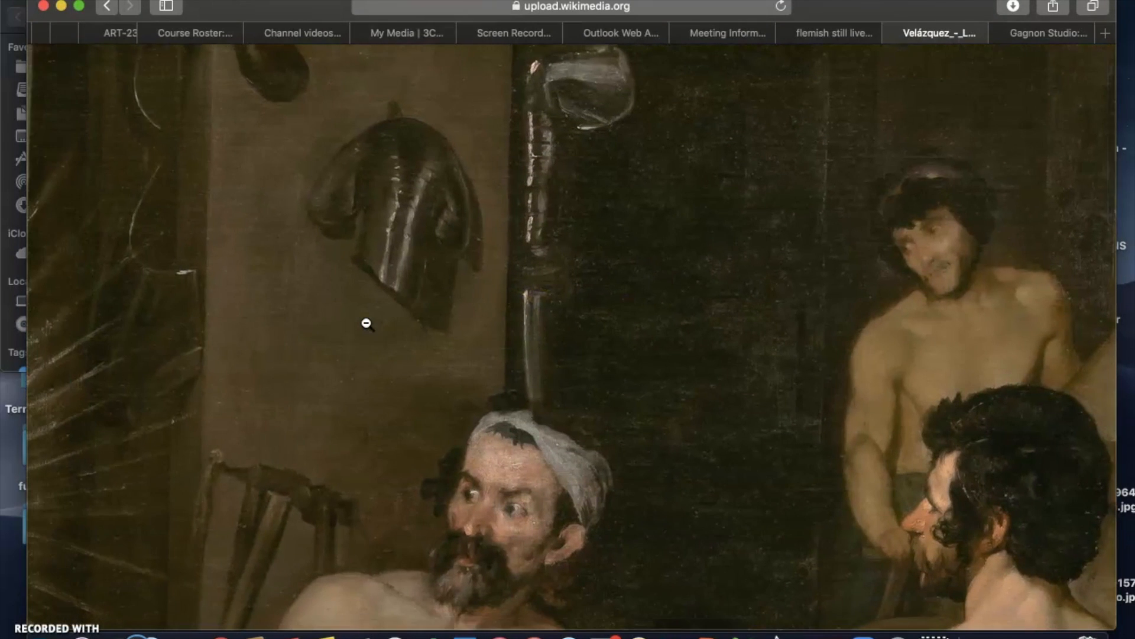
scroll(366, 324, left, 13)
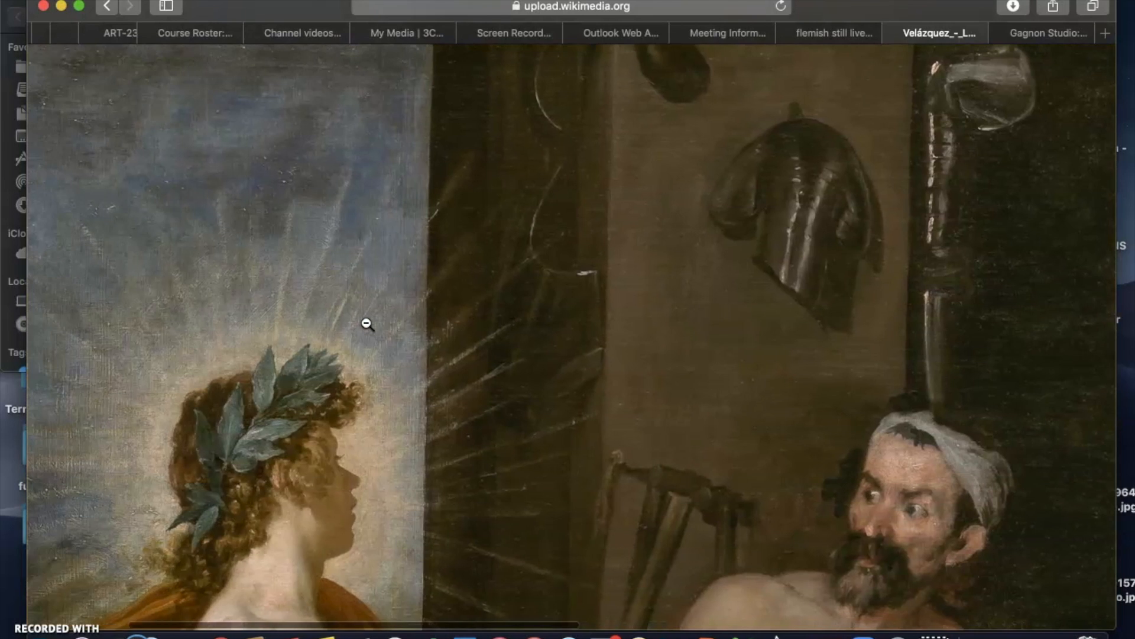
scroll(367, 323, left, 4)
scroll(367, 323, down, 4)
scroll(366, 323, down, 4)
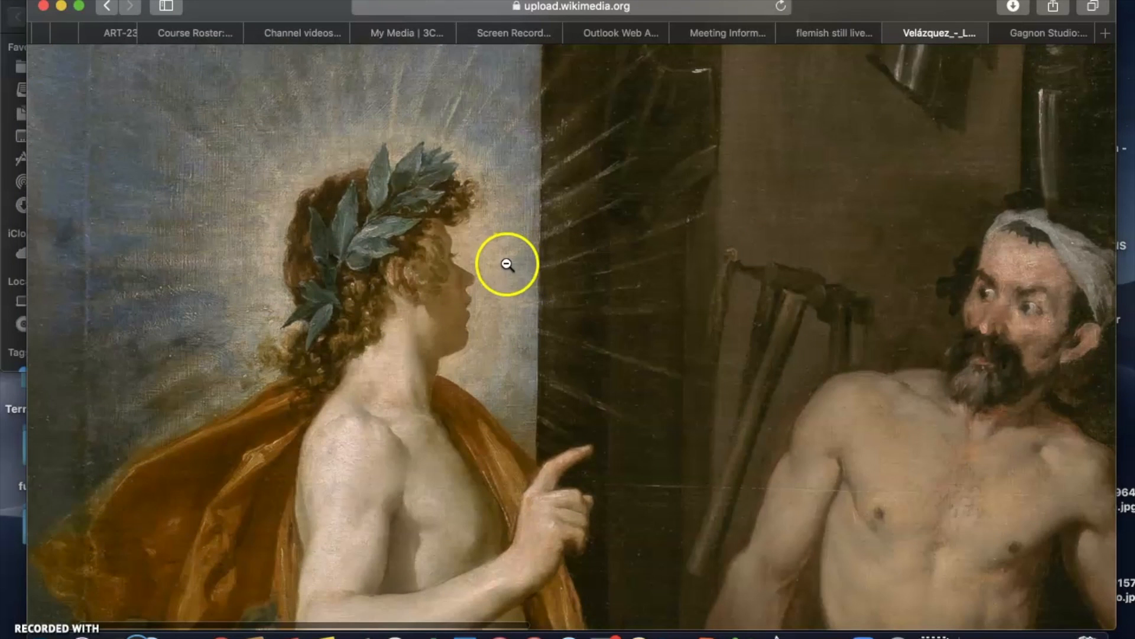
scroll(506, 325, down, 3)
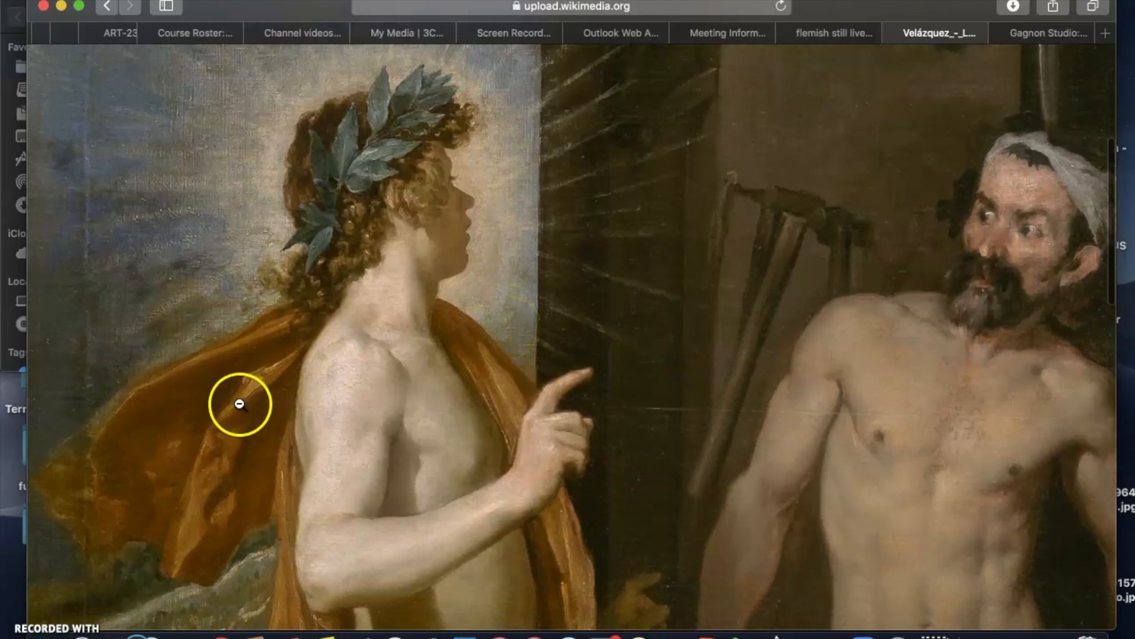
scroll(194, 406, down, 2)
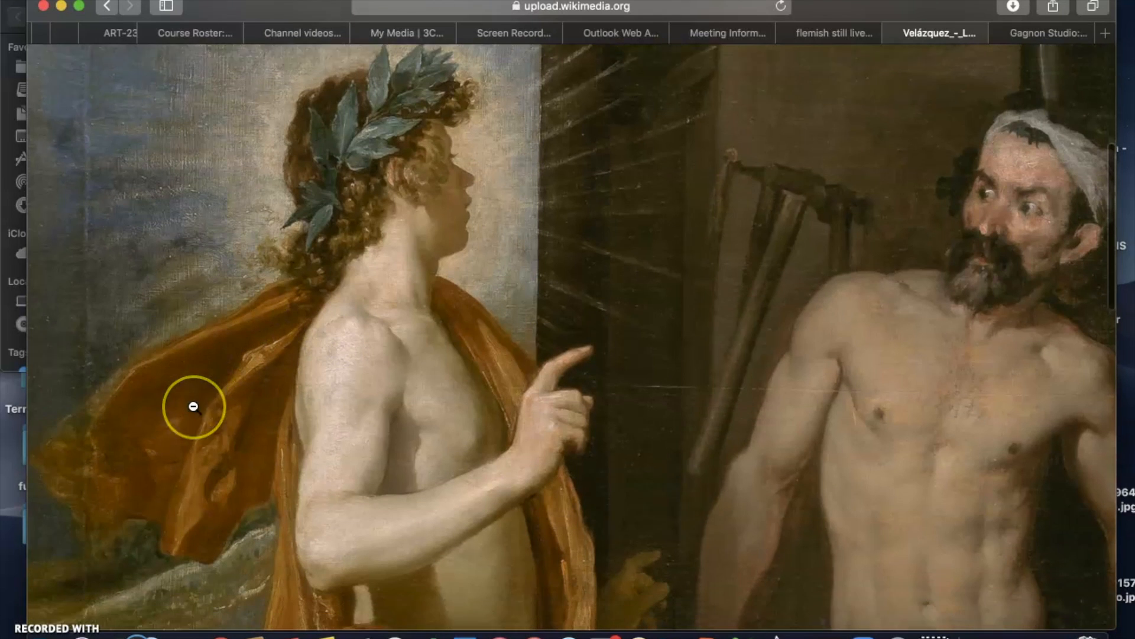
scroll(193, 406, down, 4)
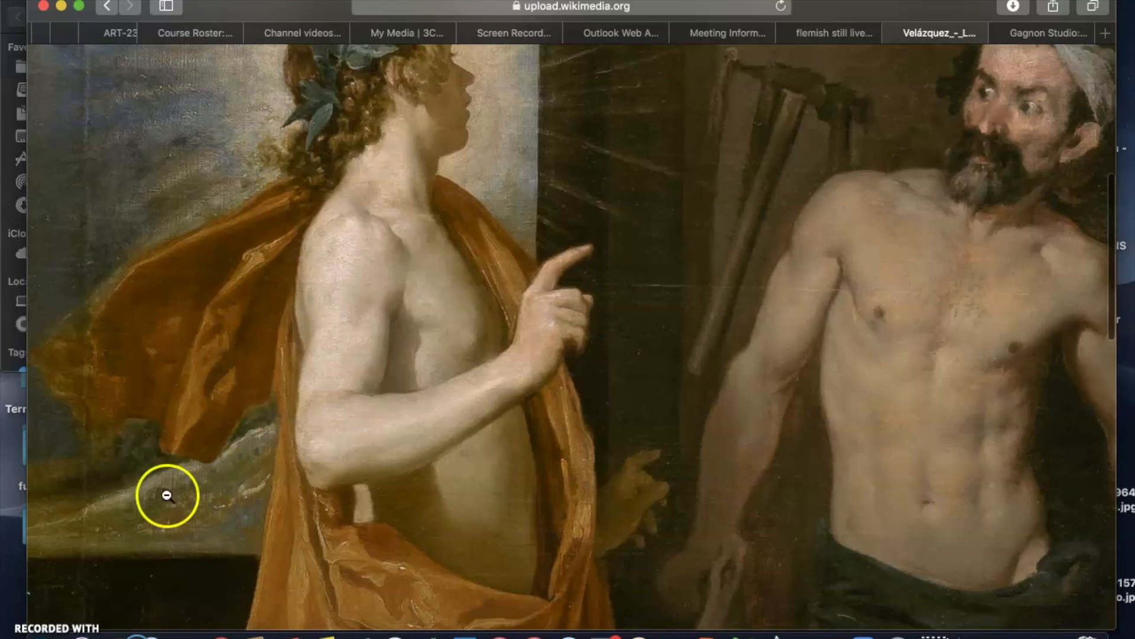
scroll(491, 526, down, 3)
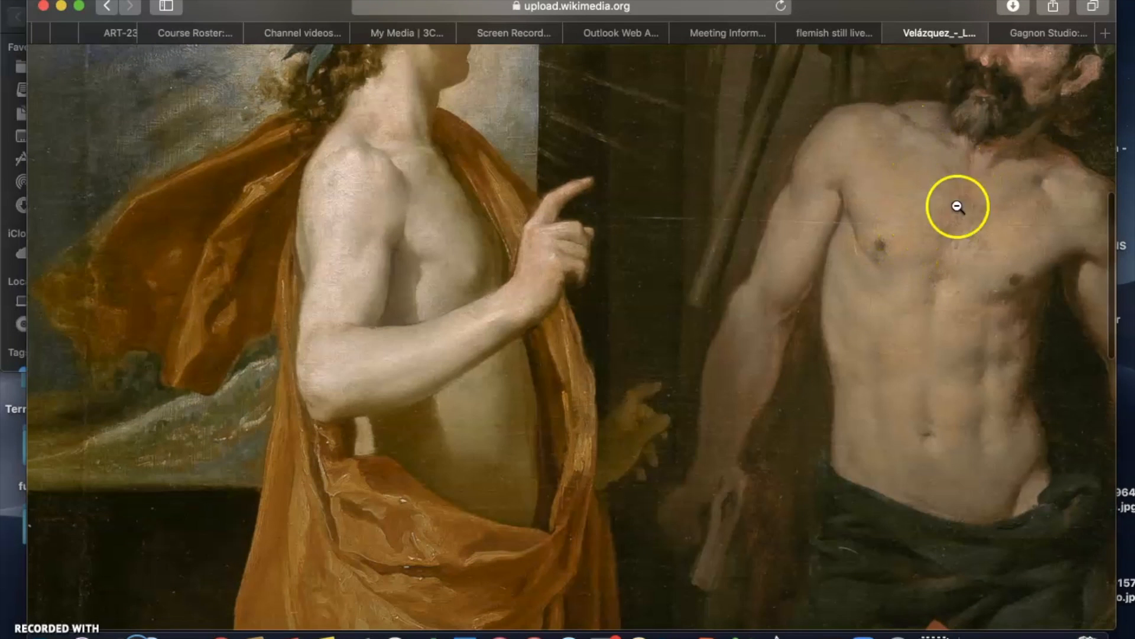
- Compare Apollo's pointing gesture with Vulcan's reaction, and examine the light rays extending from the halo across the dark doorway
scroll(949, 230, right, 2)
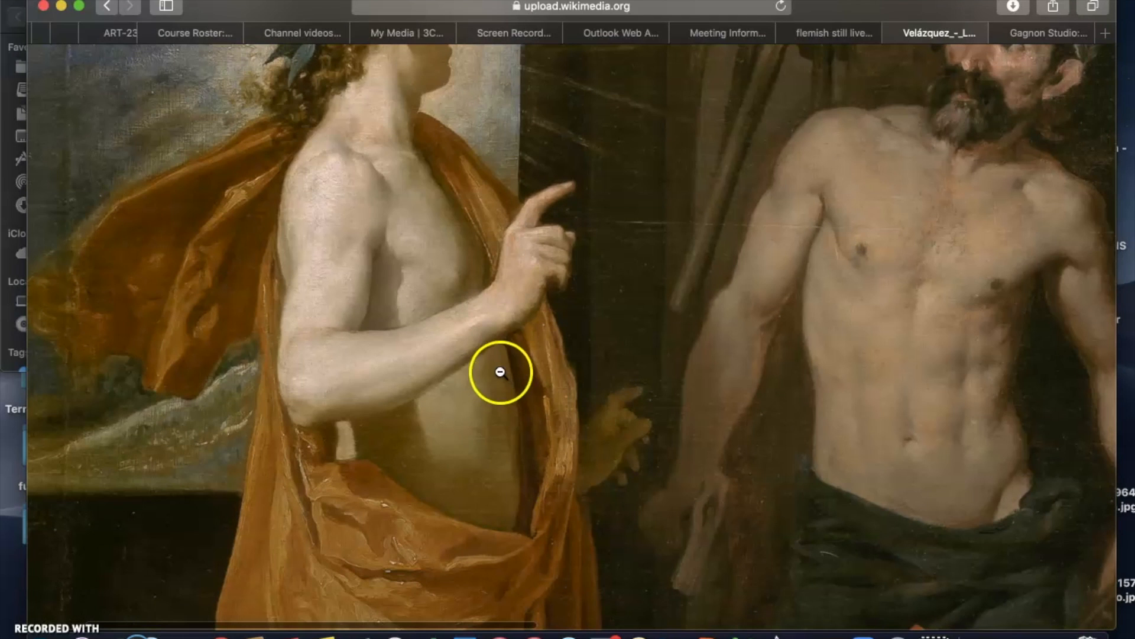
scroll(496, 425, up, 3)
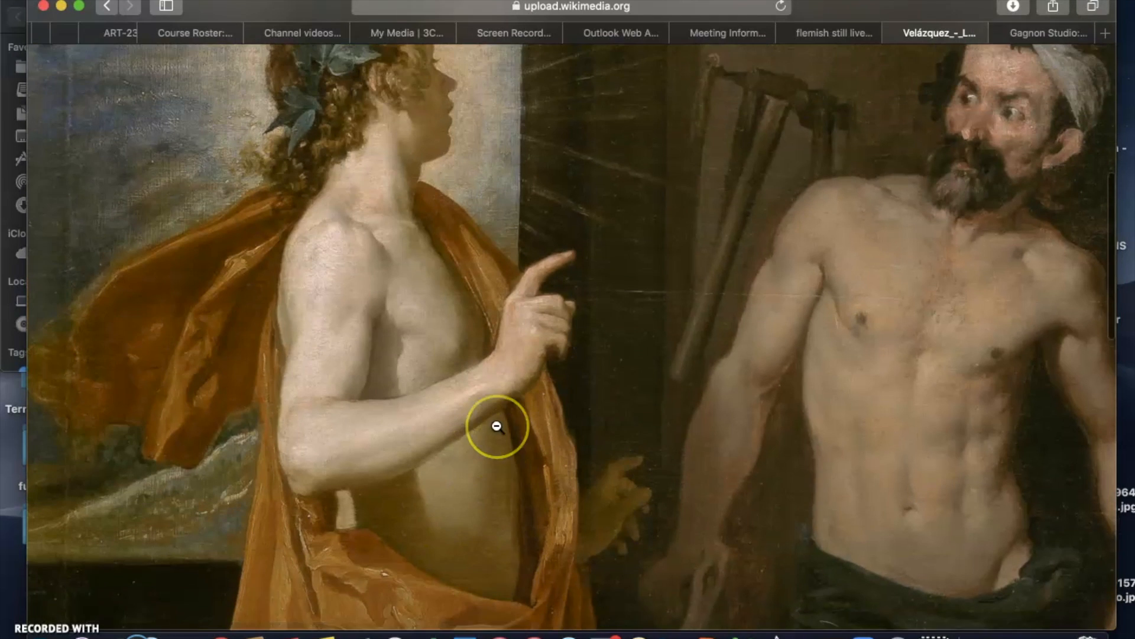
scroll(496, 426, up, 5)
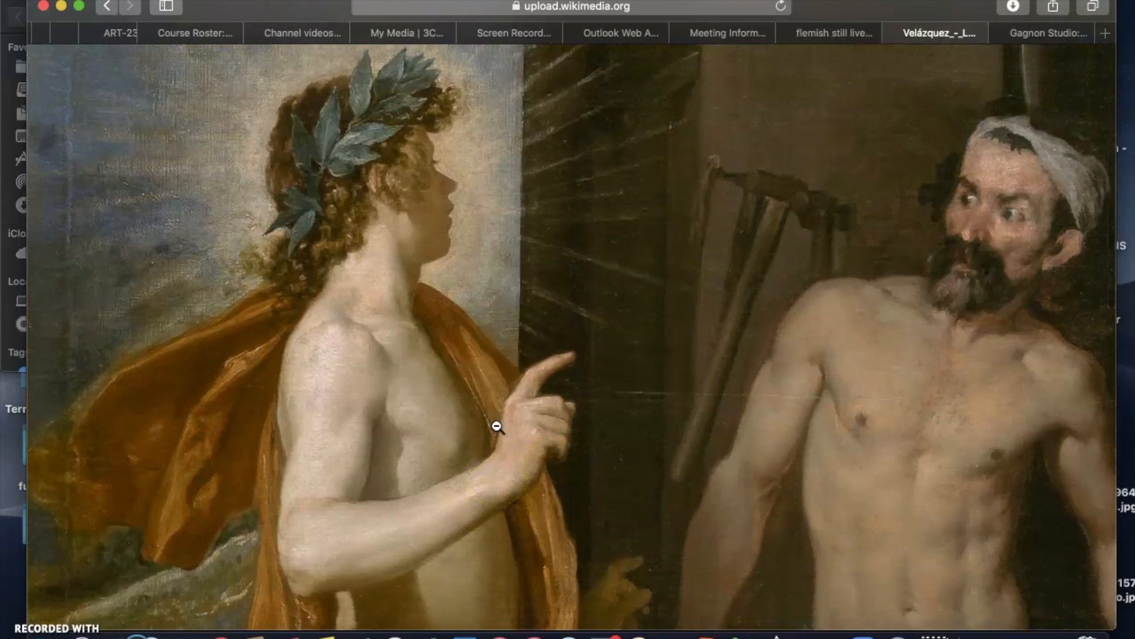
scroll(496, 426, up, 4)
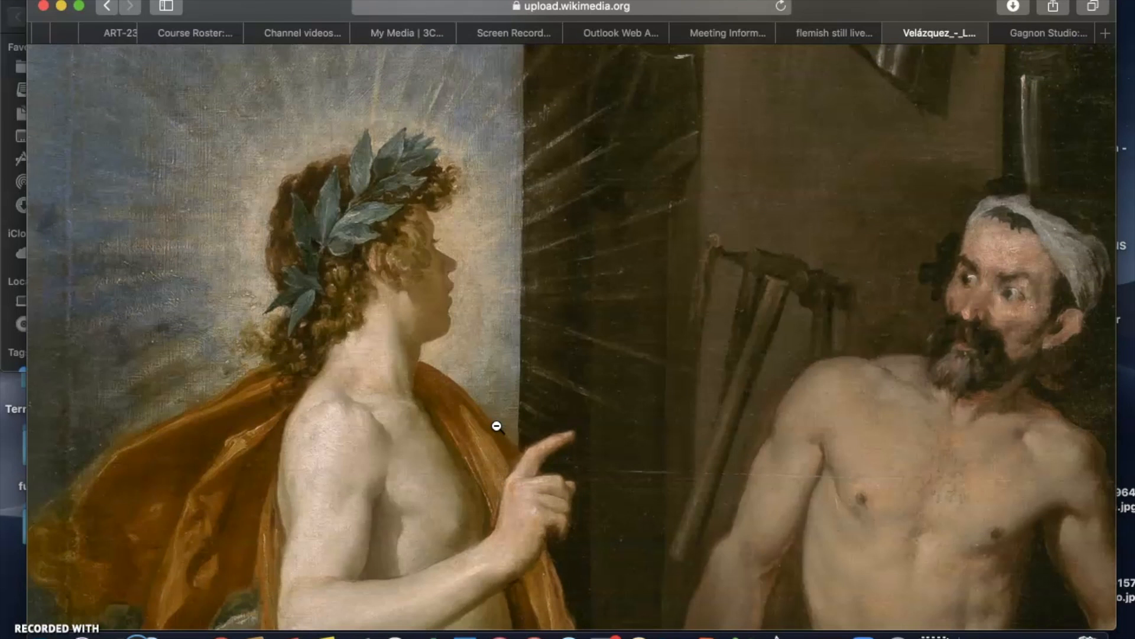
scroll(497, 426, up, 12)
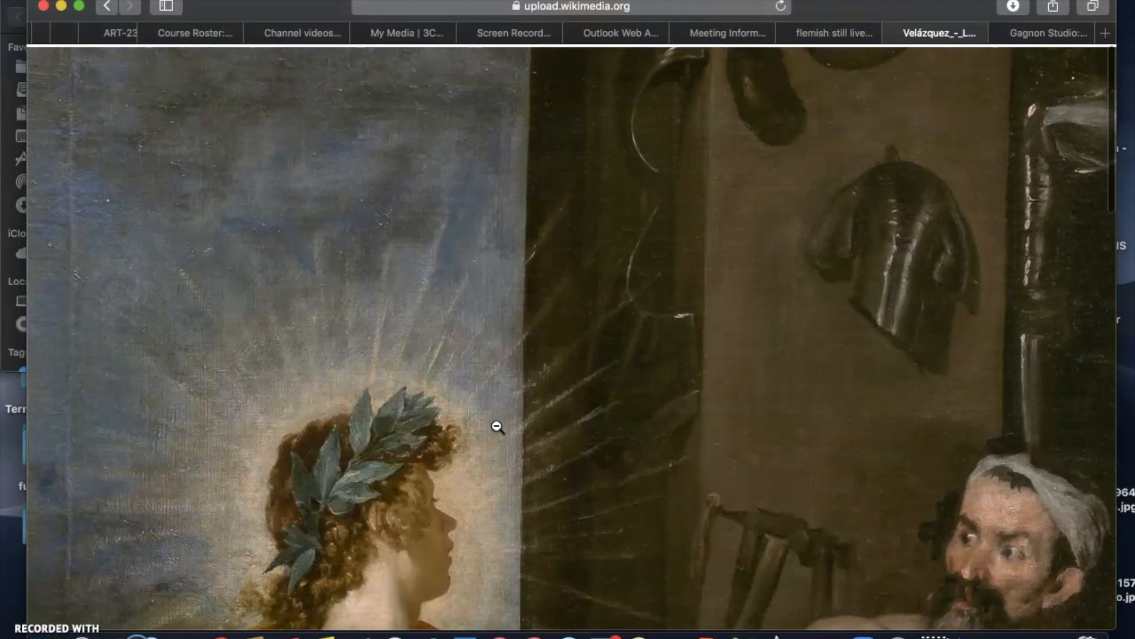
scroll(497, 426, down, 8)
scroll(498, 427, down, 9)
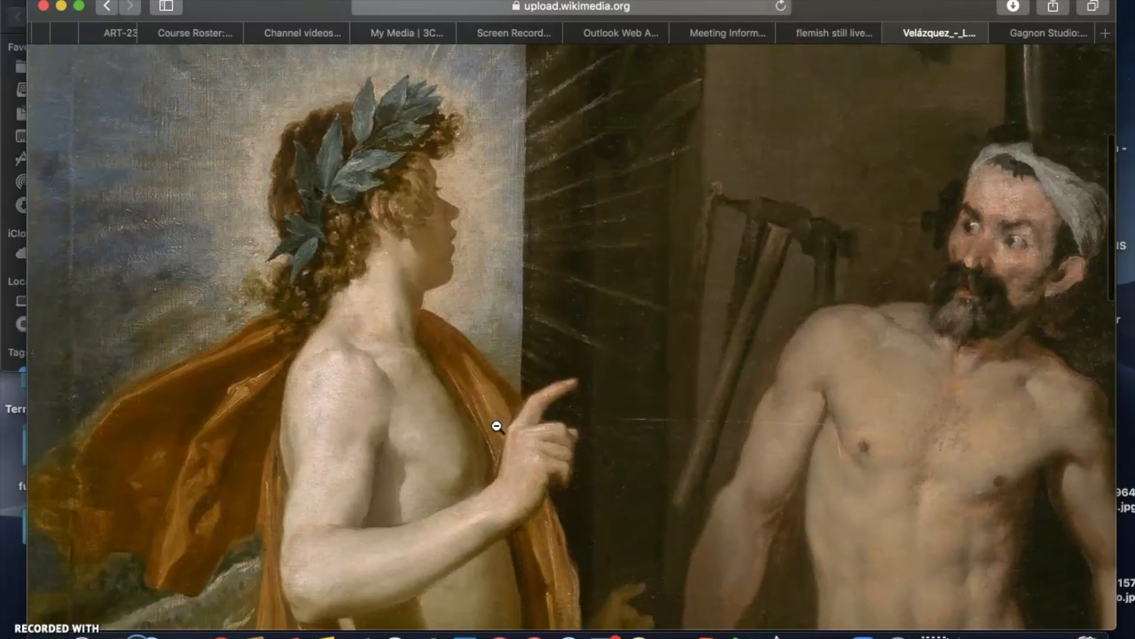
scroll(498, 427, left, 2)
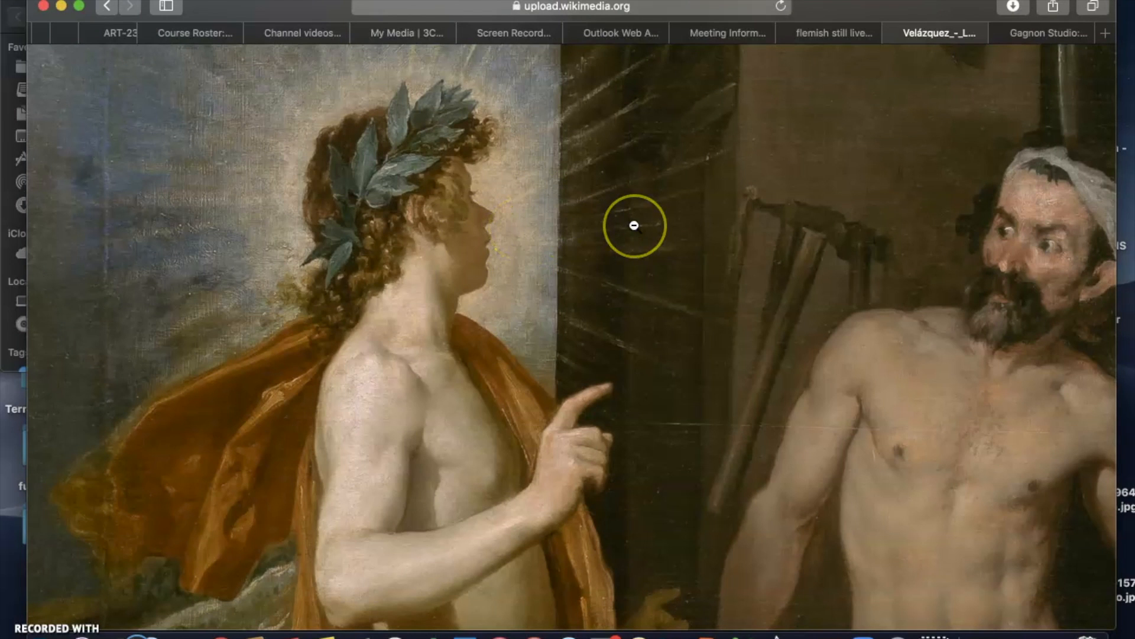
scroll(634, 226, up, 10)
scroll(633, 225, up, 2)
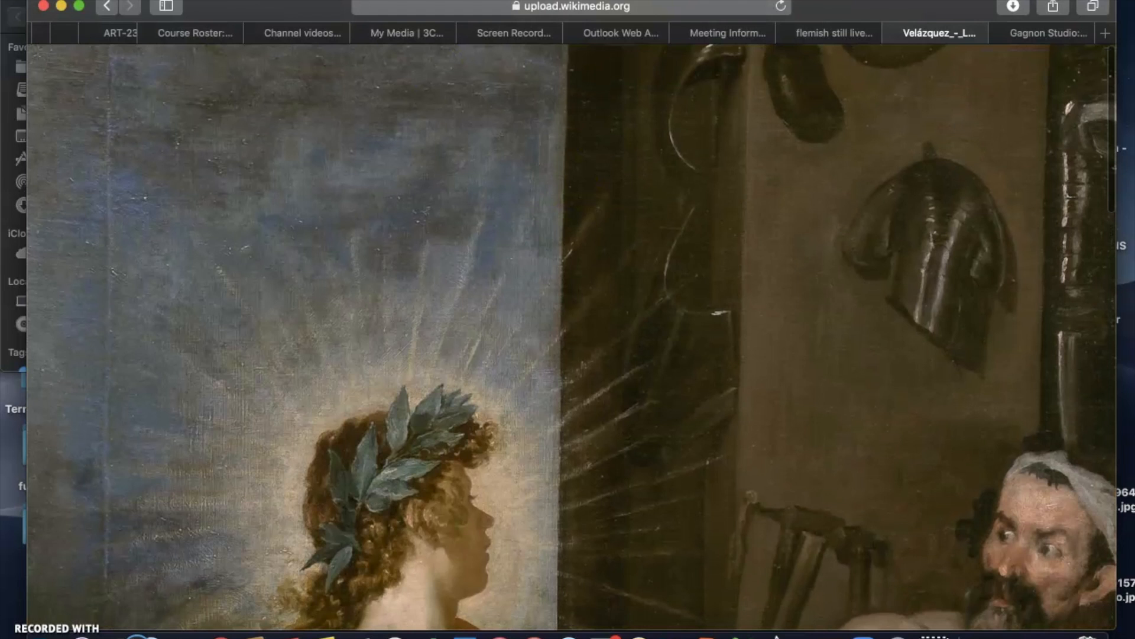
- Return to the painting's image viewer page and view the download options for the original file
click(107, 8)
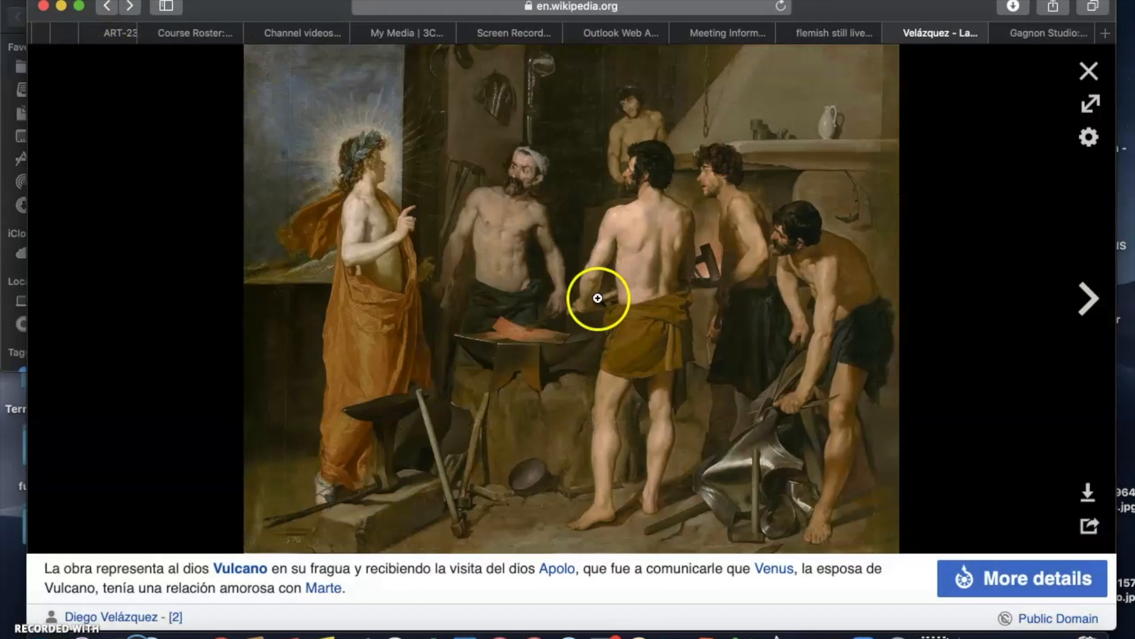
click(1088, 491)
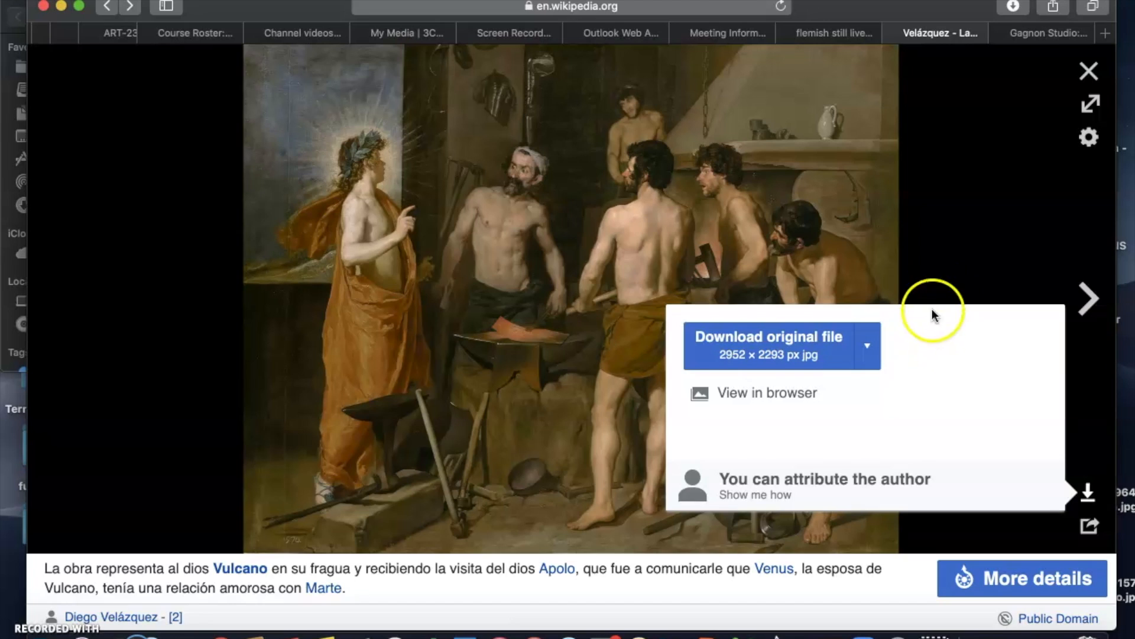
click(966, 229)
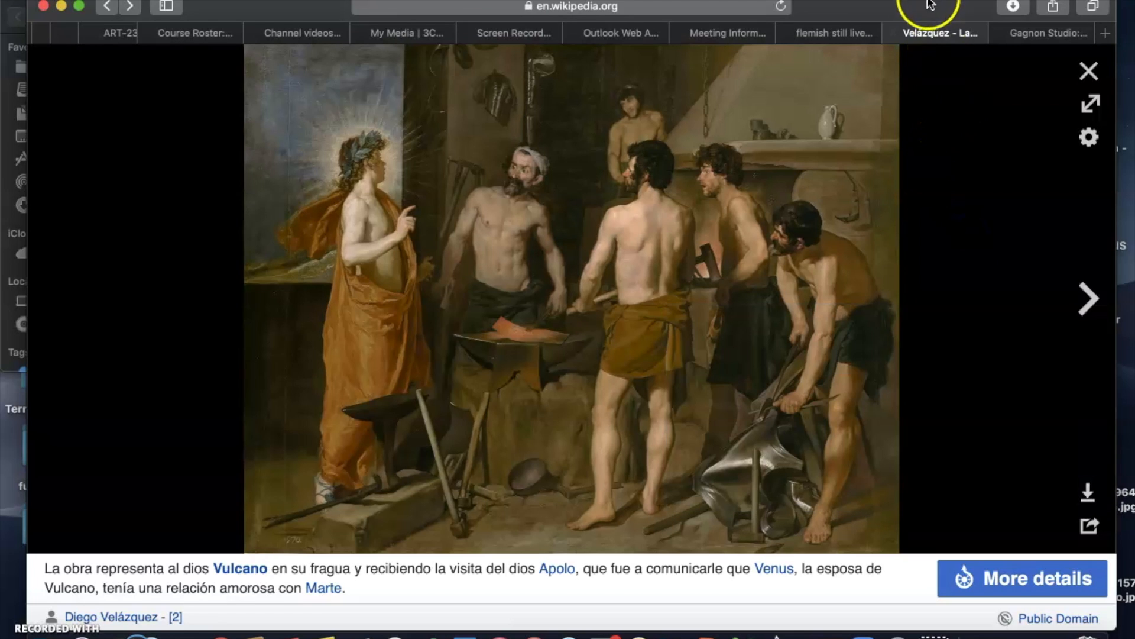
- Move the browser window out of the way, switch to Finder and open Examples of Old Masters inside the Painting and Lab folder
drag(930, 5, 927, 463)
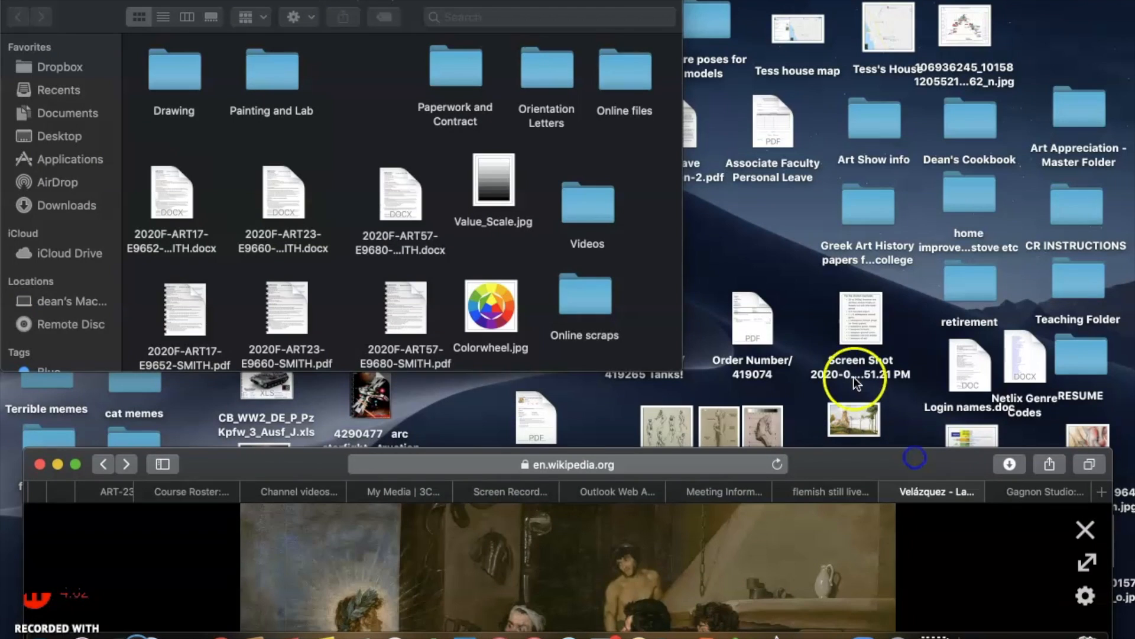
click(655, 217)
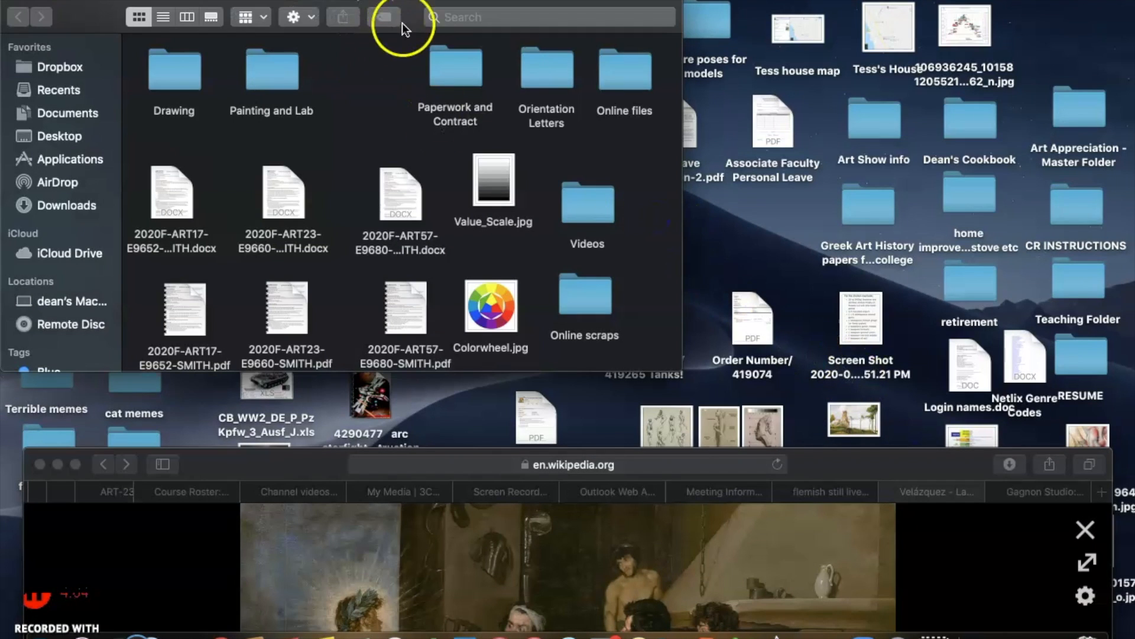
drag(433, 9, 689, 11)
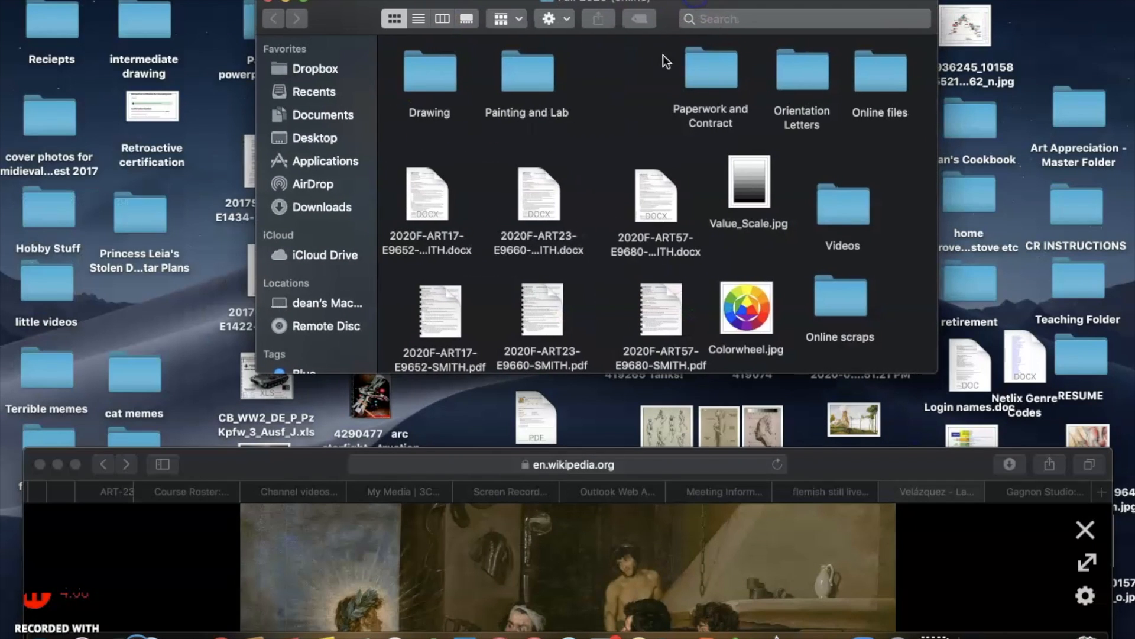
double_click(528, 68)
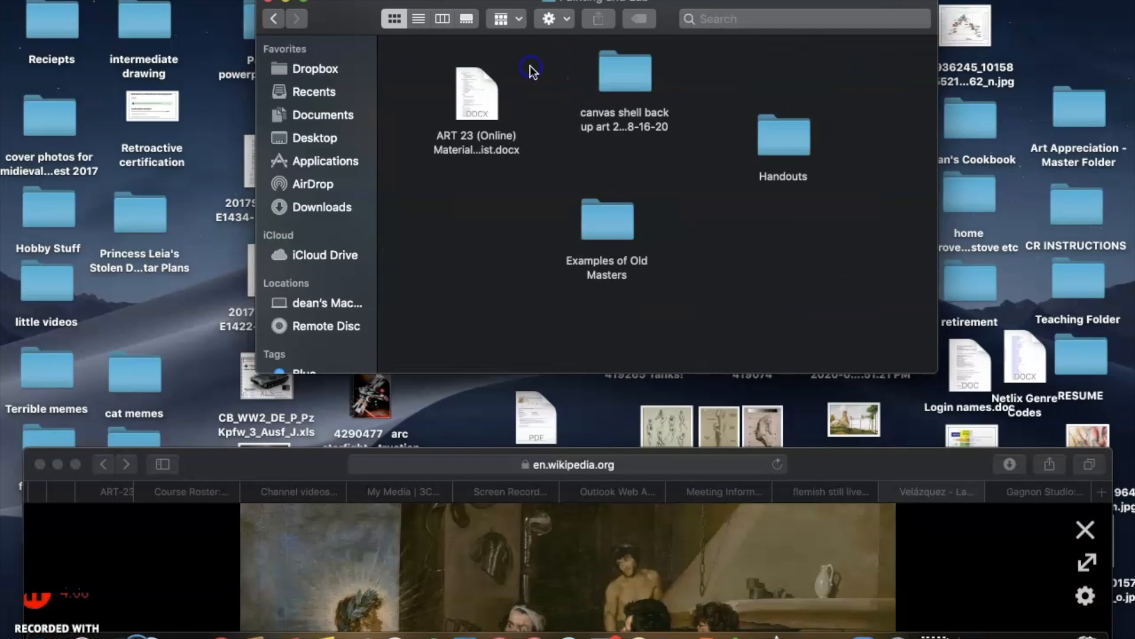
double_click(600, 220)
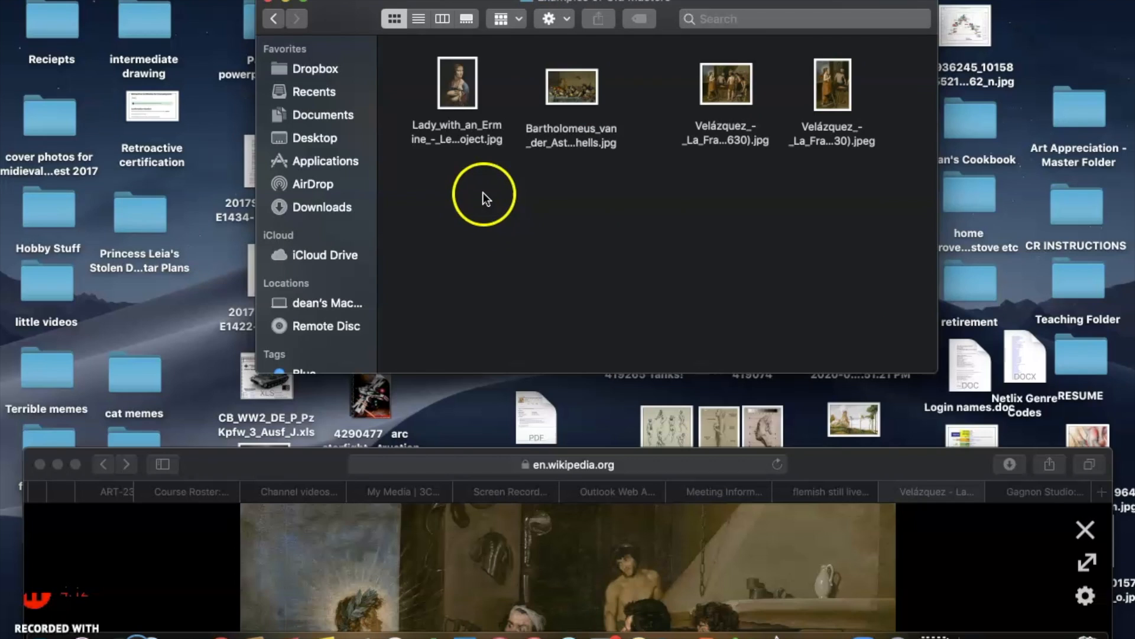
- View the Lady with an Ermine image from the Examples of Old Masters folder and close it
click(451, 79)
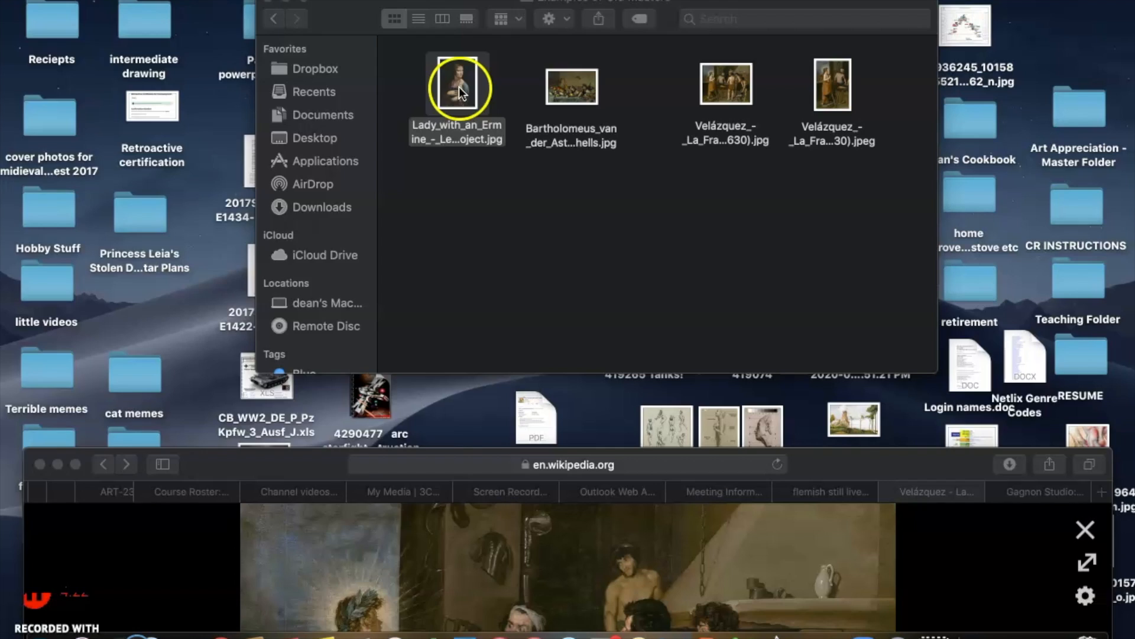
double_click(458, 87)
drag(437, 6, 537, 2)
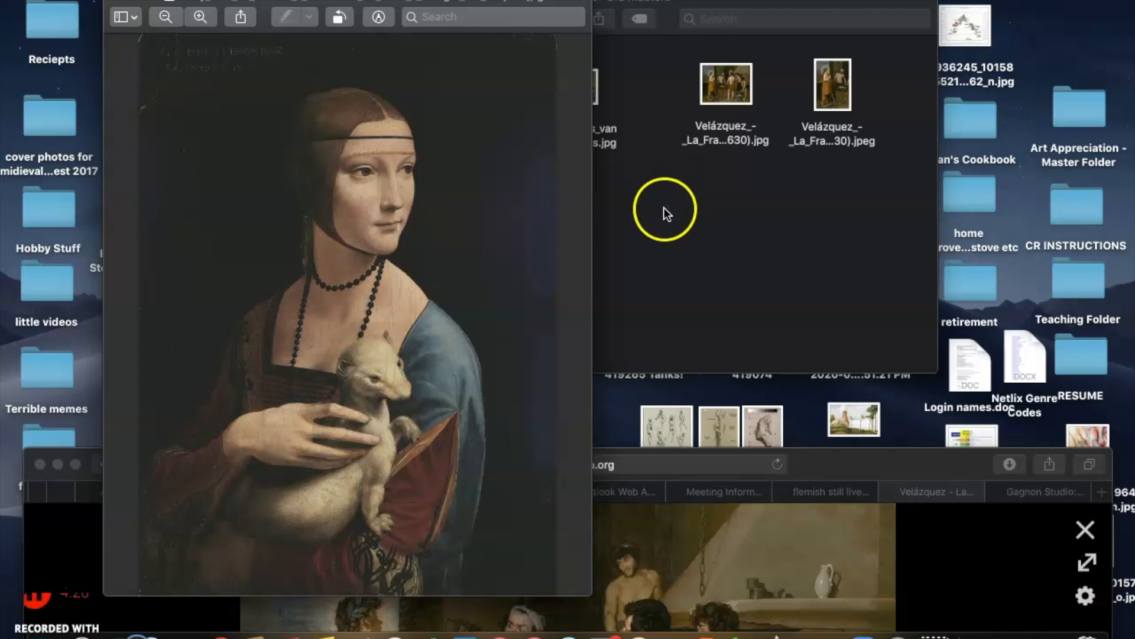
click(116, 2)
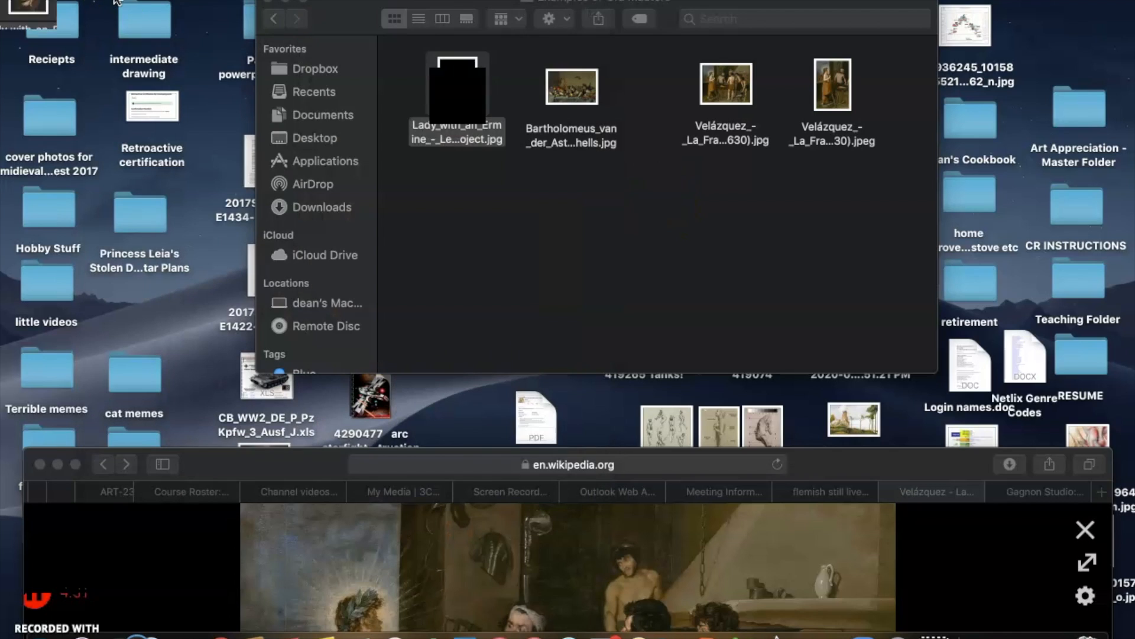
- Examine the Bartholomeus van der Ast still life with shells from the same folder, and close the image
double_click(566, 79)
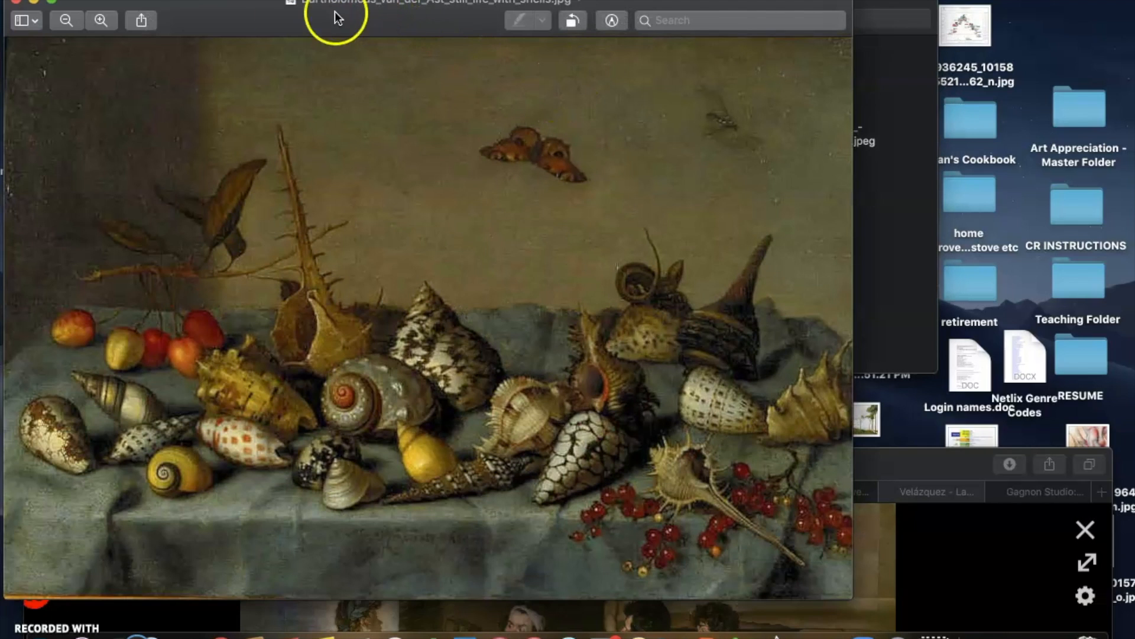
drag(225, 19, 370, 8)
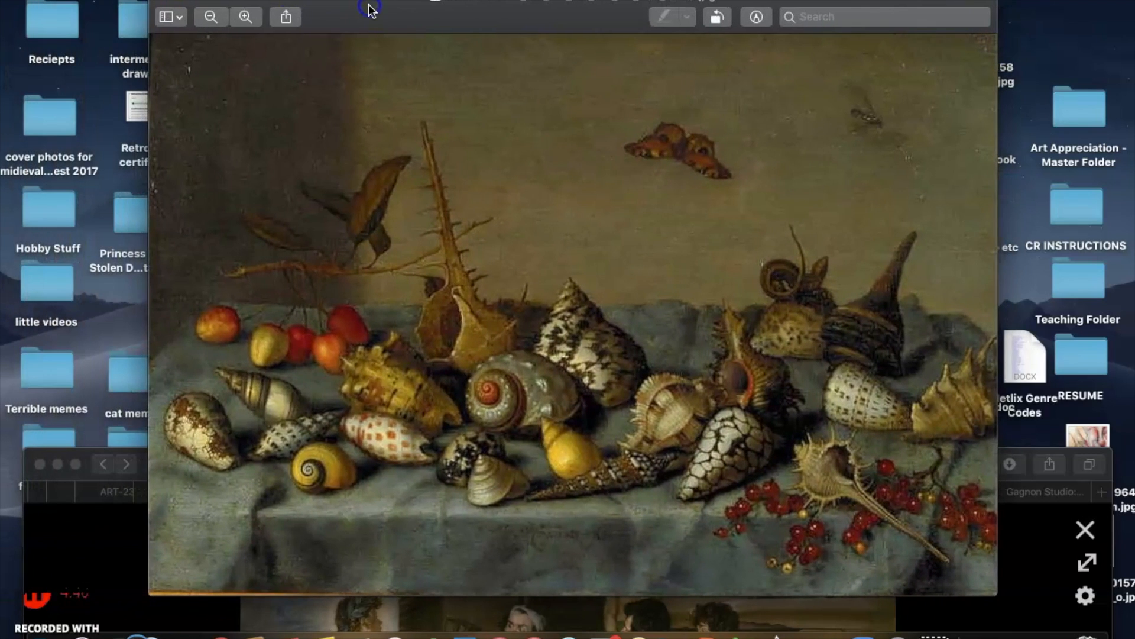
click(378, 19)
click(444, 133)
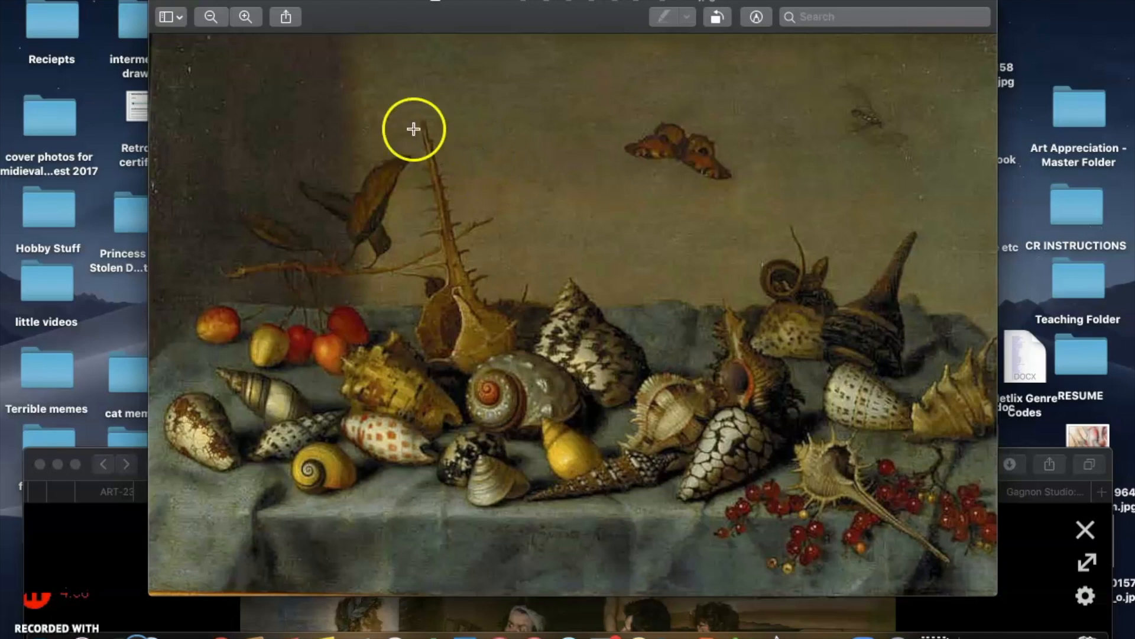
click(161, 3)
click(646, 227)
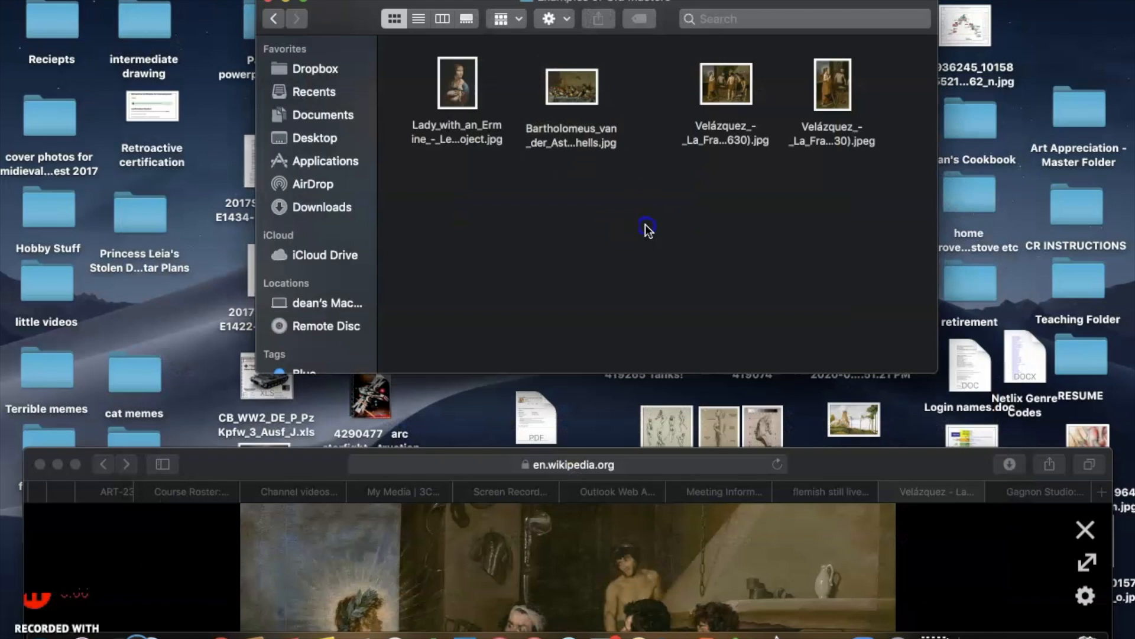
- Compare the full Velázquez La Fragua de Vulcano .jpg with its cropped .jpeg version side by side, and close both images
double_click(729, 88)
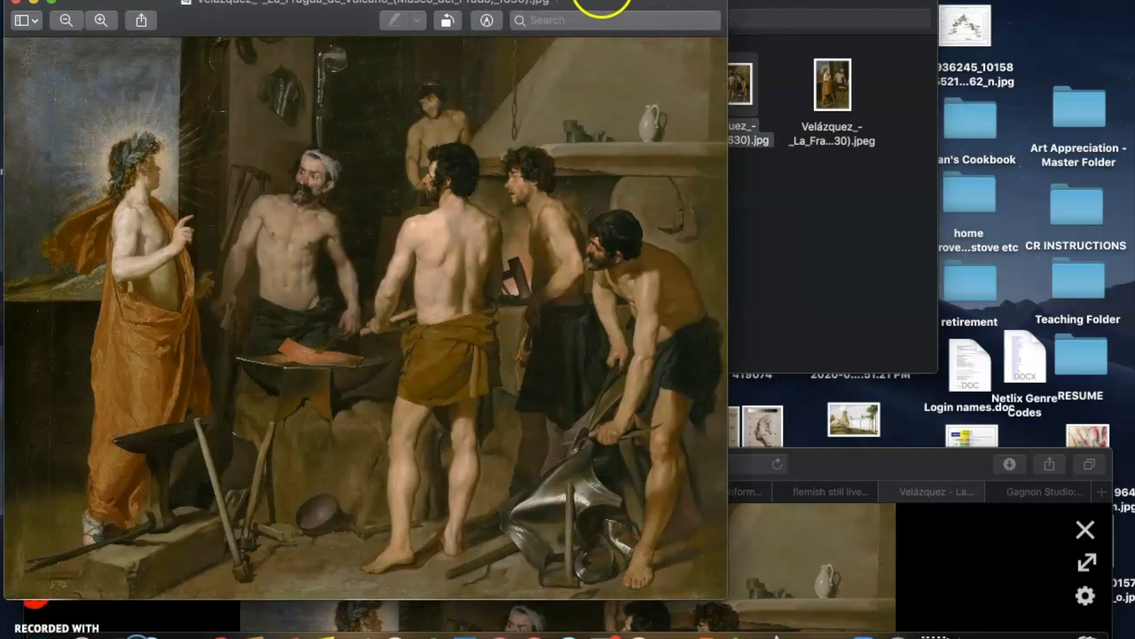
mouse_move(600, 5)
mouse_down()
mouse_move(710, 1)
mouse_move(617, 1)
mouse_up()
click(756, 73)
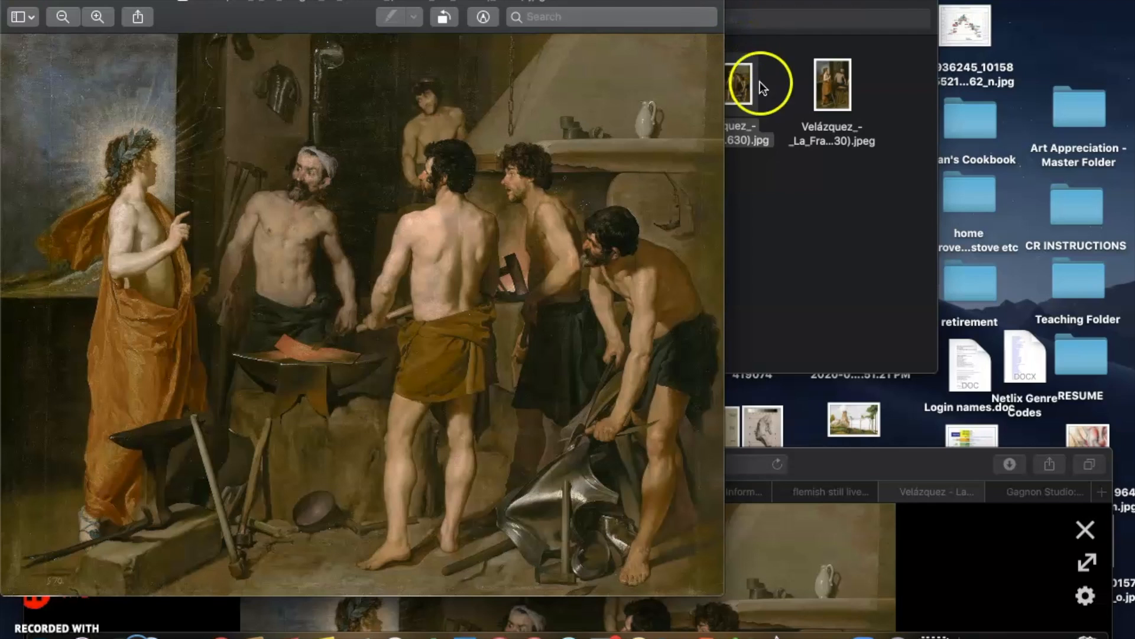
click(770, 232)
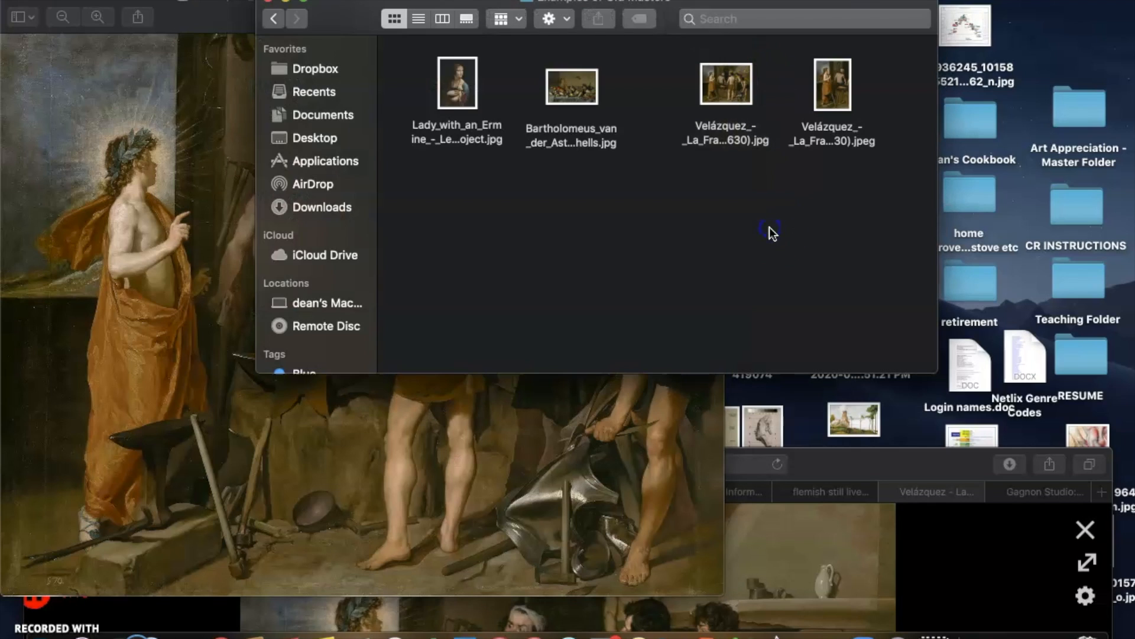
double_click(828, 89)
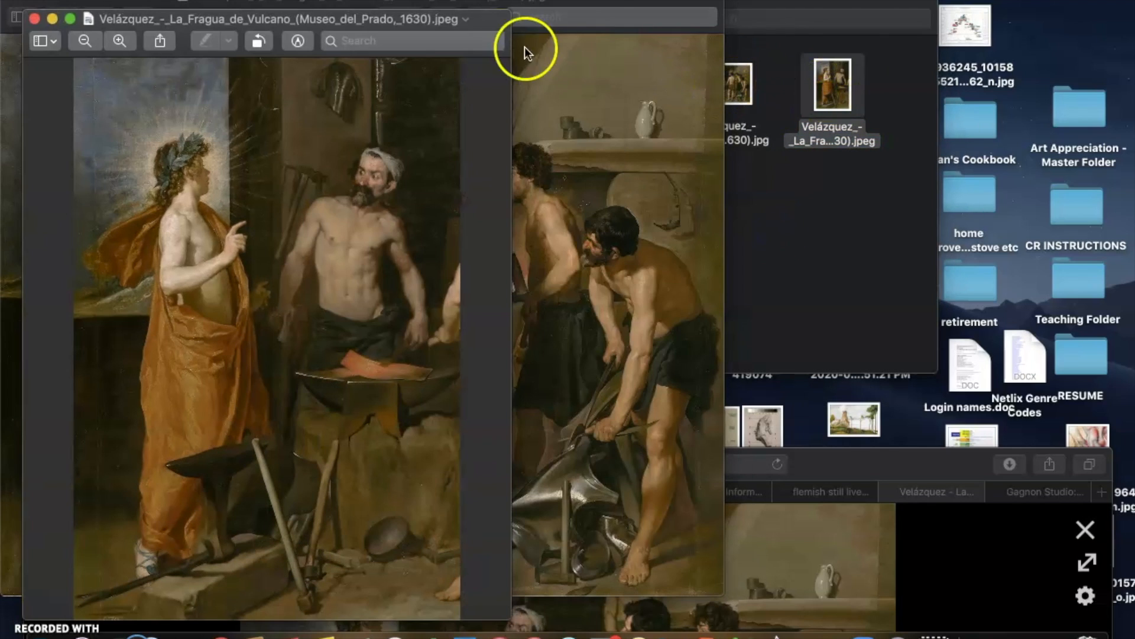
drag(491, 23, 840, 4)
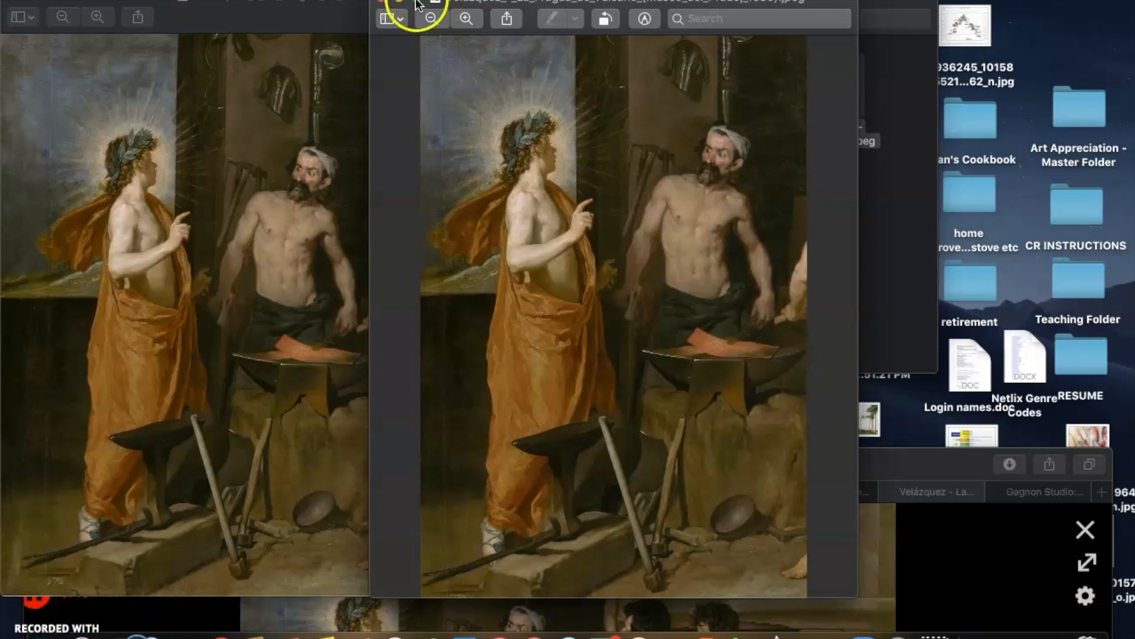
click(382, 2)
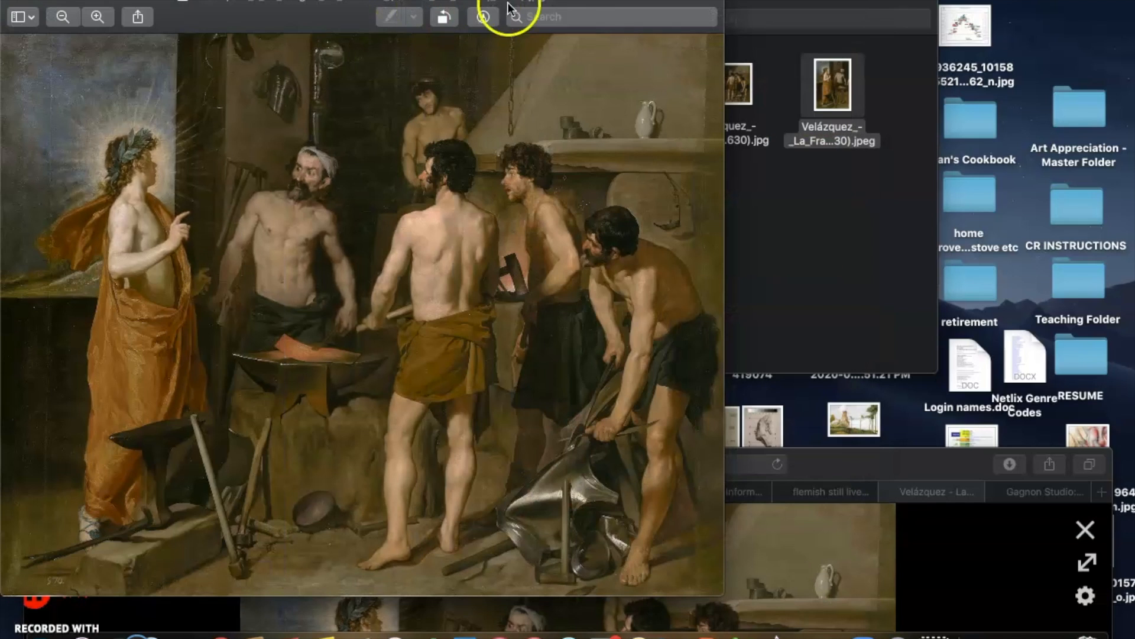
click(13, 4)
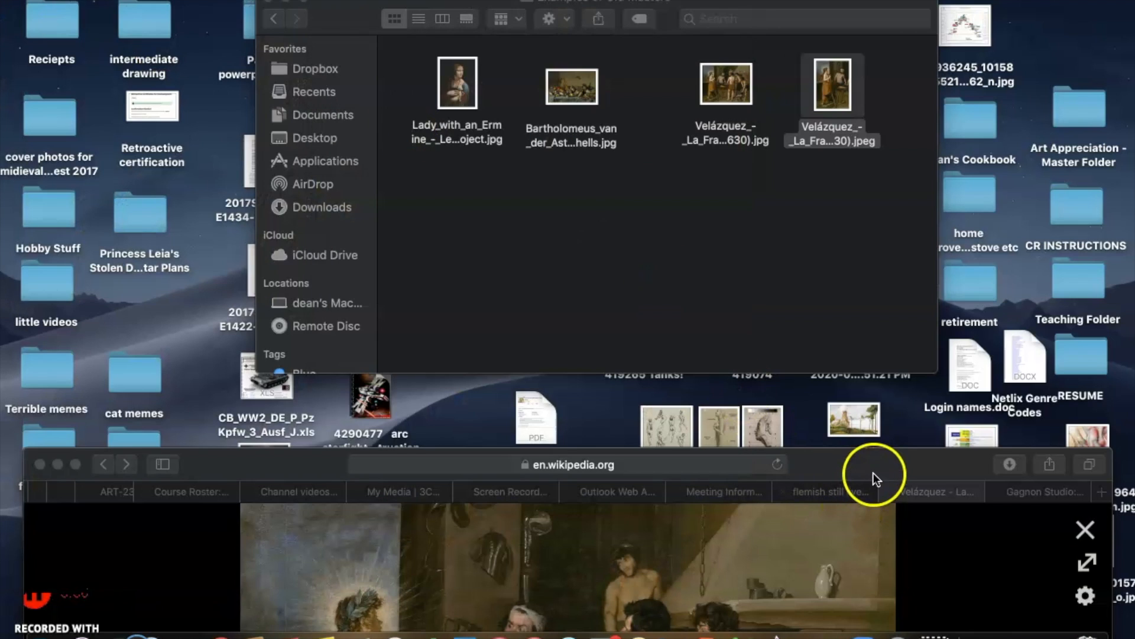
- Switch to Safari, bring its window back into view and show the Proportion Grid Creator overview on the Gagnon Studio page
mouse_move(871, 473)
mouse_down()
mouse_move(791, 79)
mouse_move(810, 26)
mouse_move(826, 21)
mouse_up()
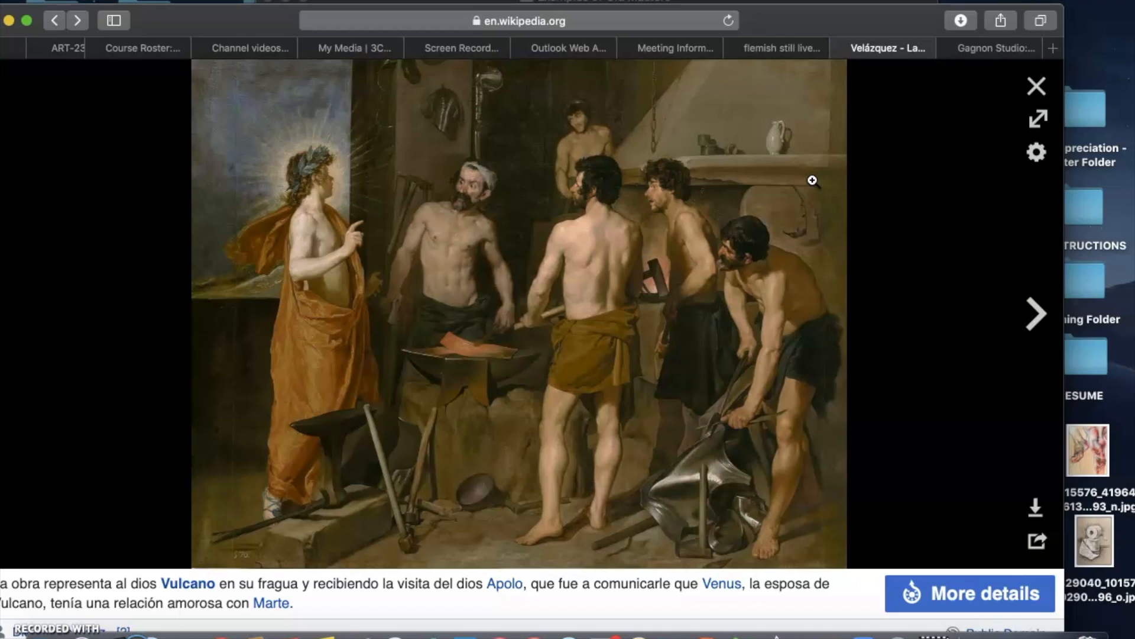
drag(826, 17, 829, 5)
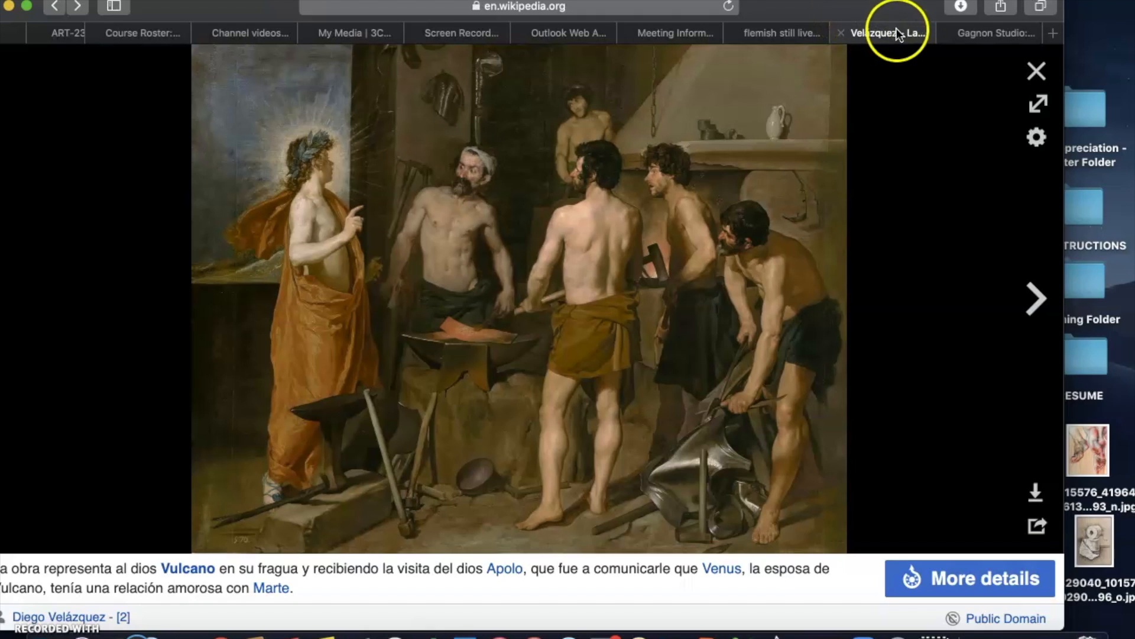
click(980, 31)
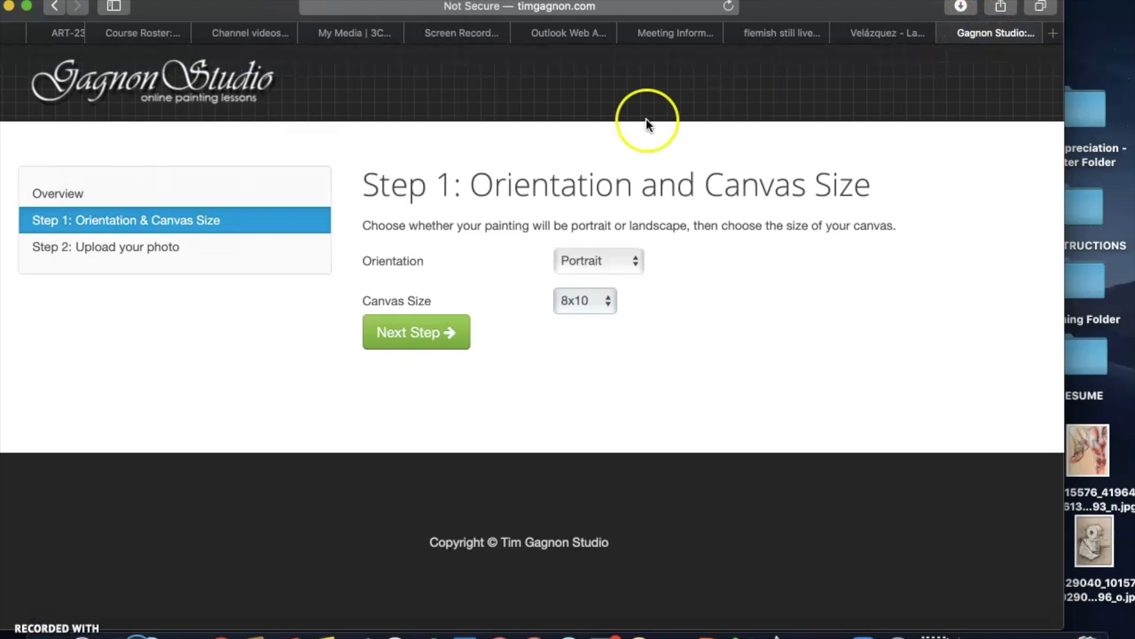
click(54, 6)
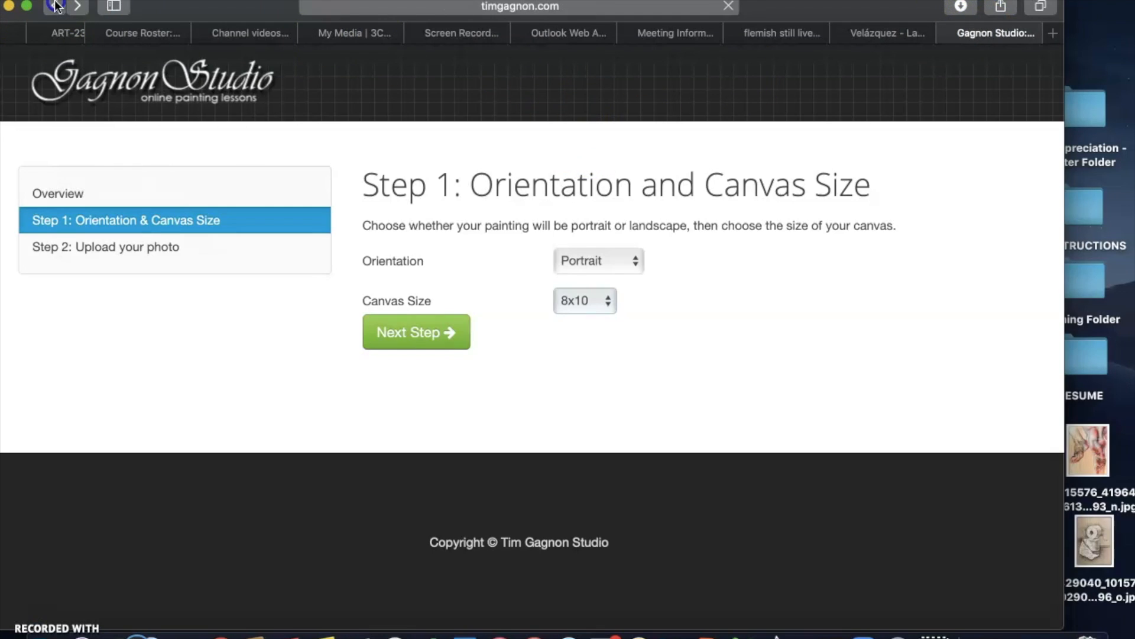
click(56, 6)
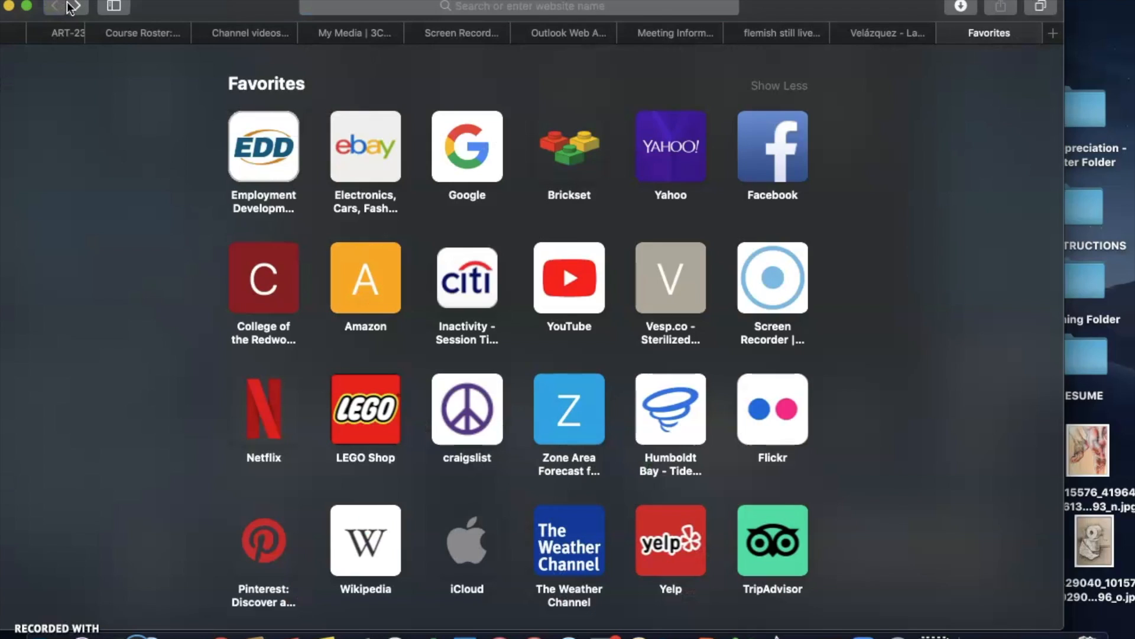
click(77, 6)
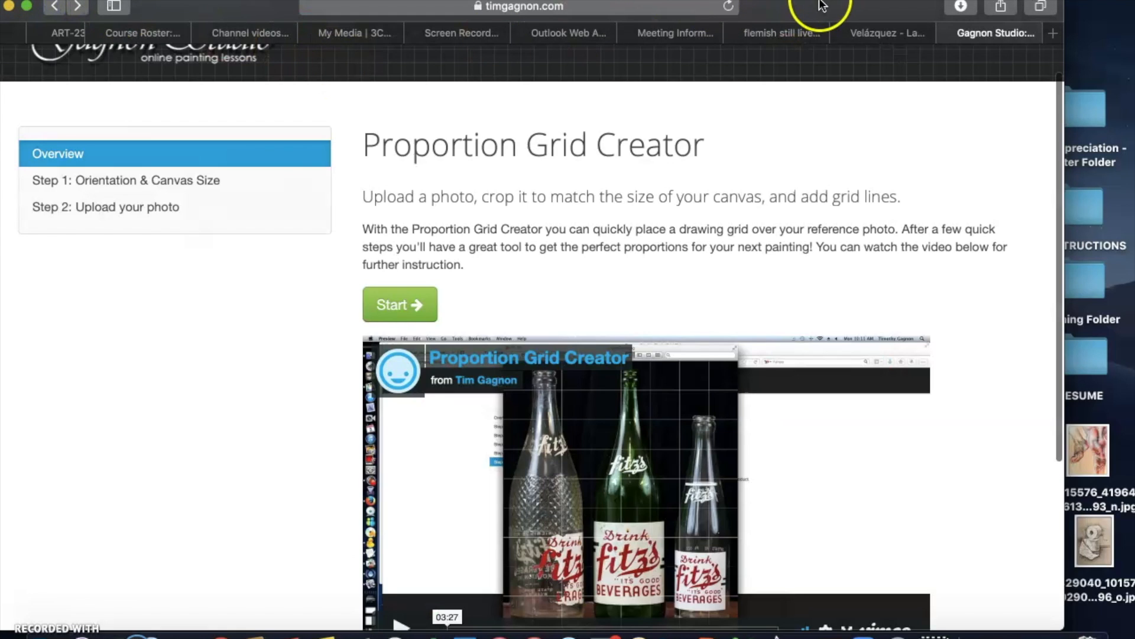
drag(826, 2, 871, 2)
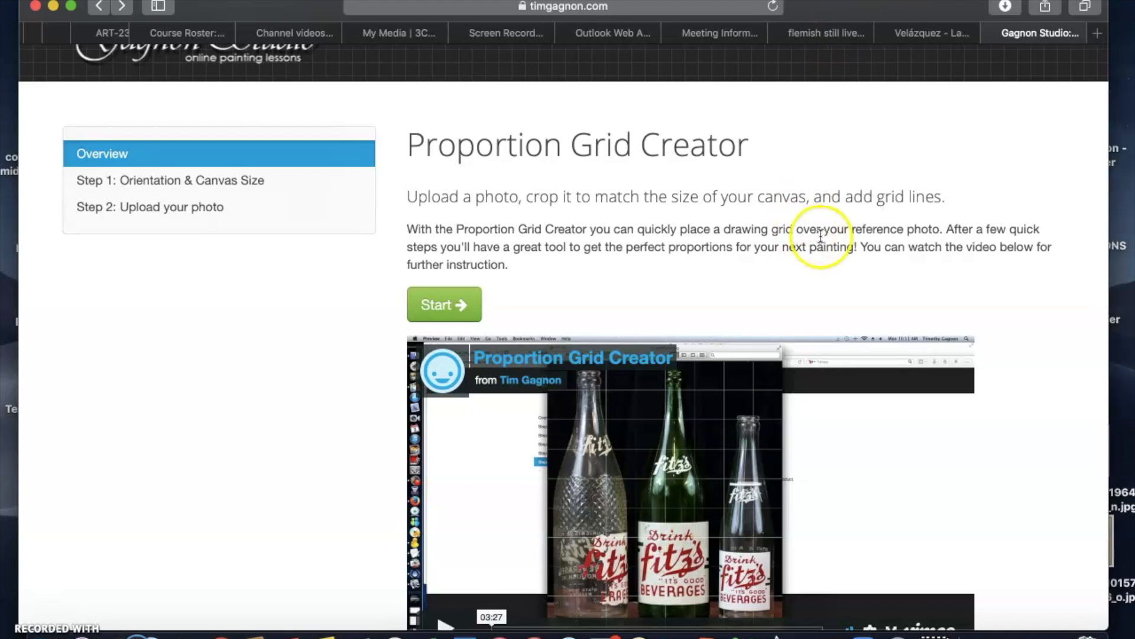
scroll(819, 243, down, 3)
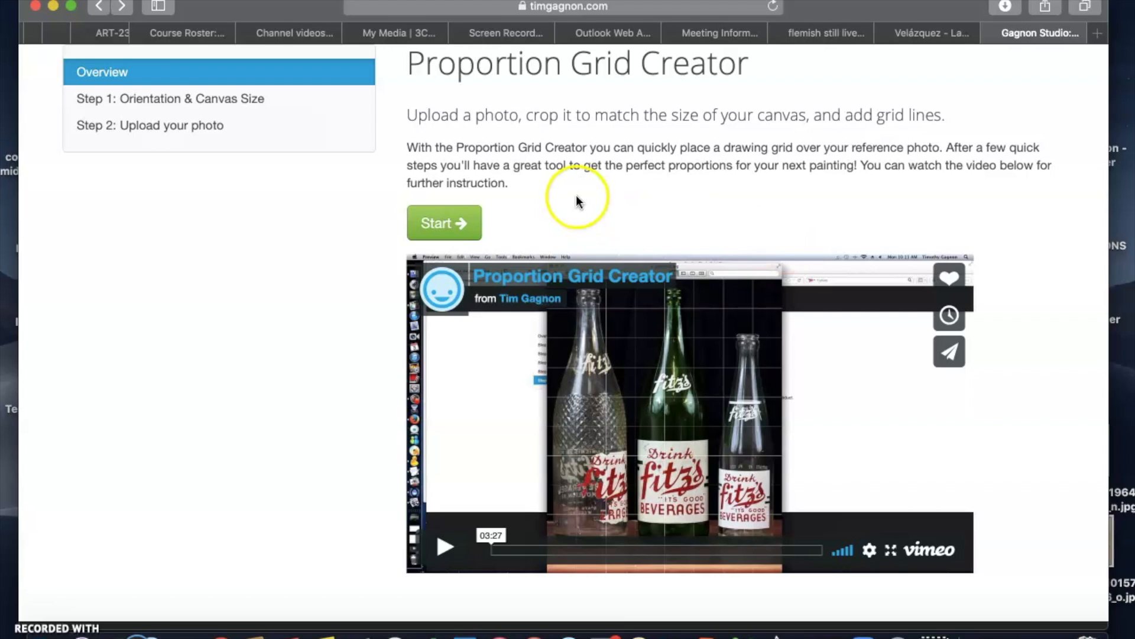
- Start the grid creator, keep Portrait orientation, set the canvas size to 12x16 and continue to the photo upload
click(448, 223)
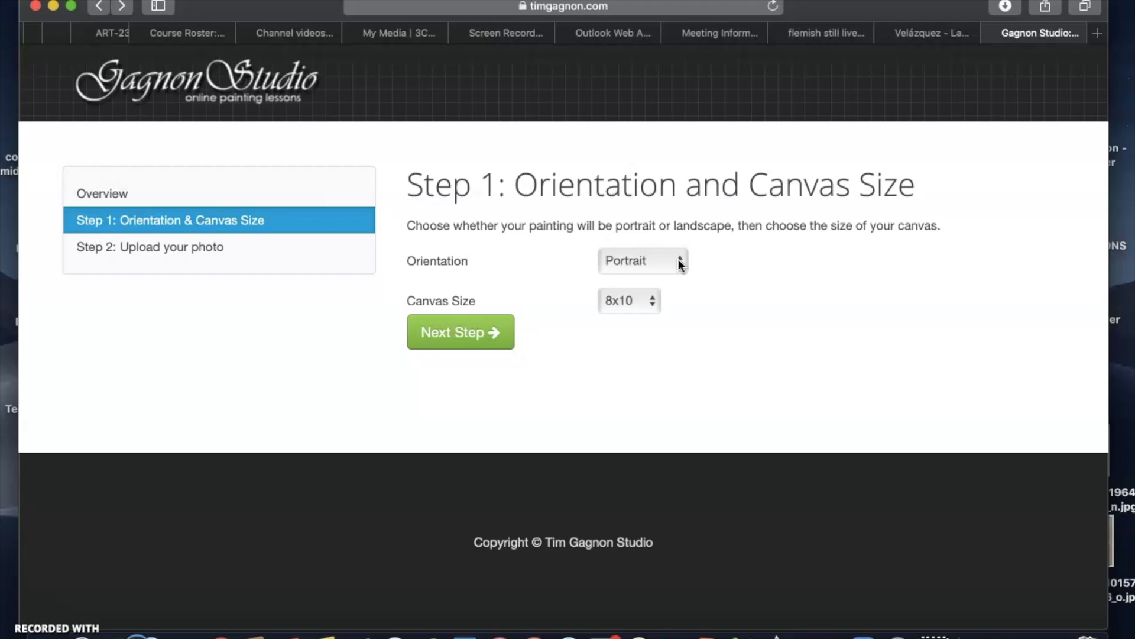
click(703, 266)
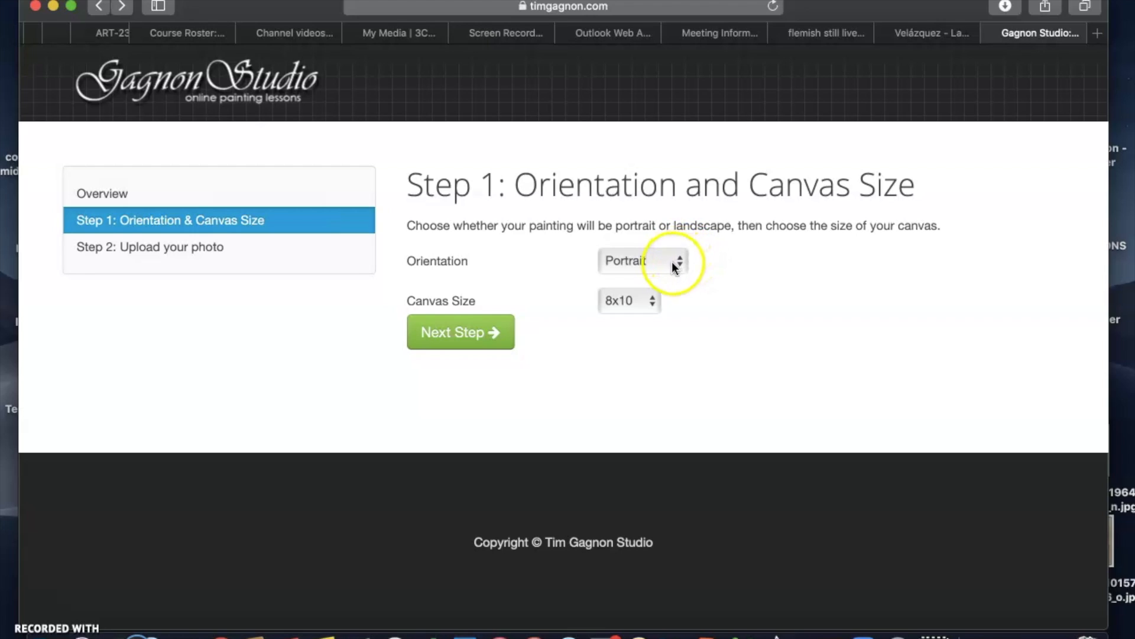
click(651, 302)
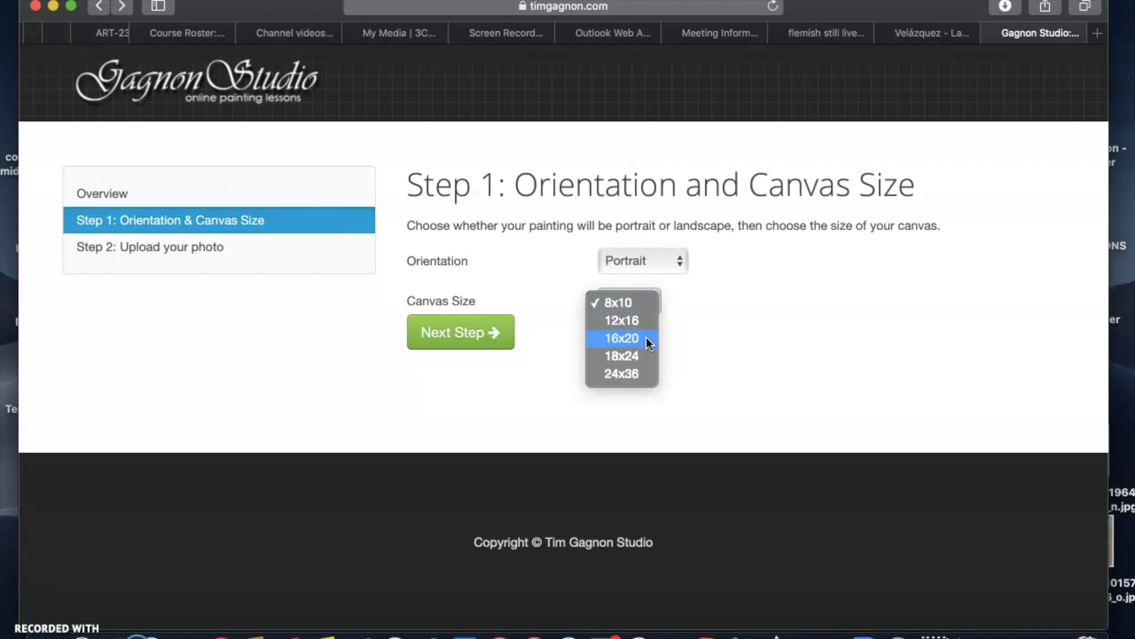
click(644, 366)
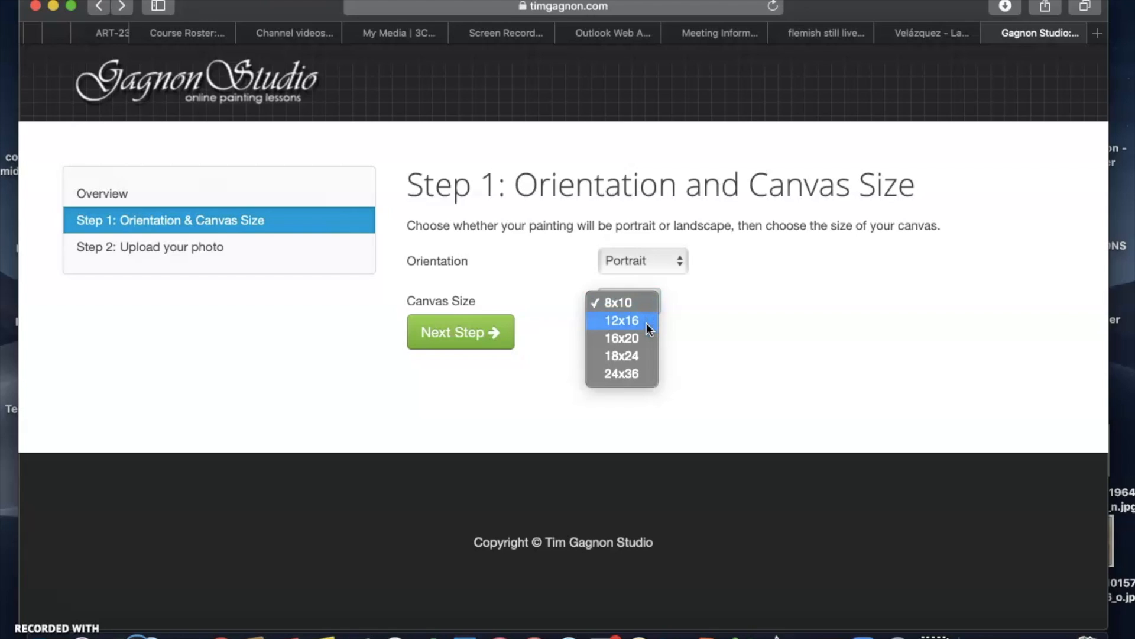
click(649, 357)
click(647, 307)
click(643, 320)
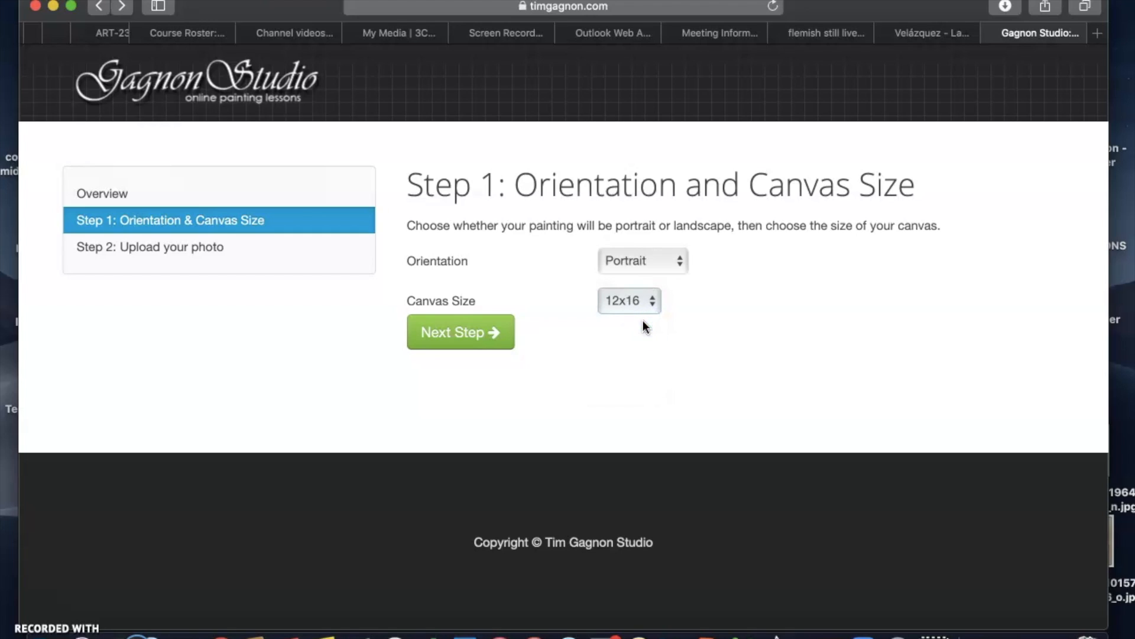
click(464, 336)
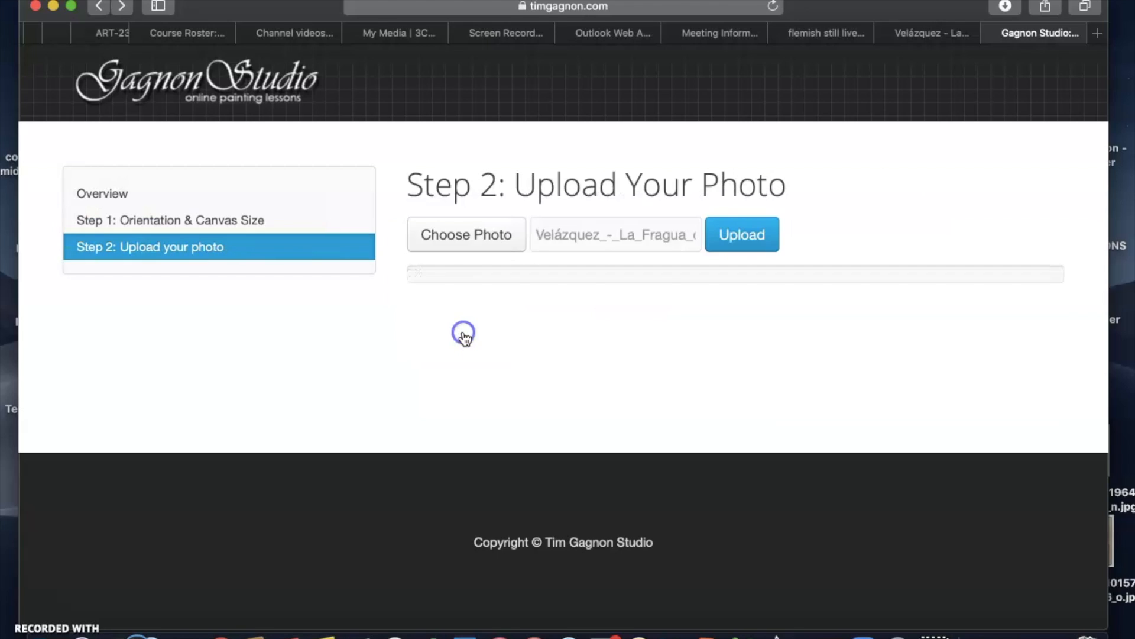
- Upload the cropped Velázquez La Fragua de Vulcano .jpeg from Examples of Old Masters and continue to the Rotate stage
click(469, 243)
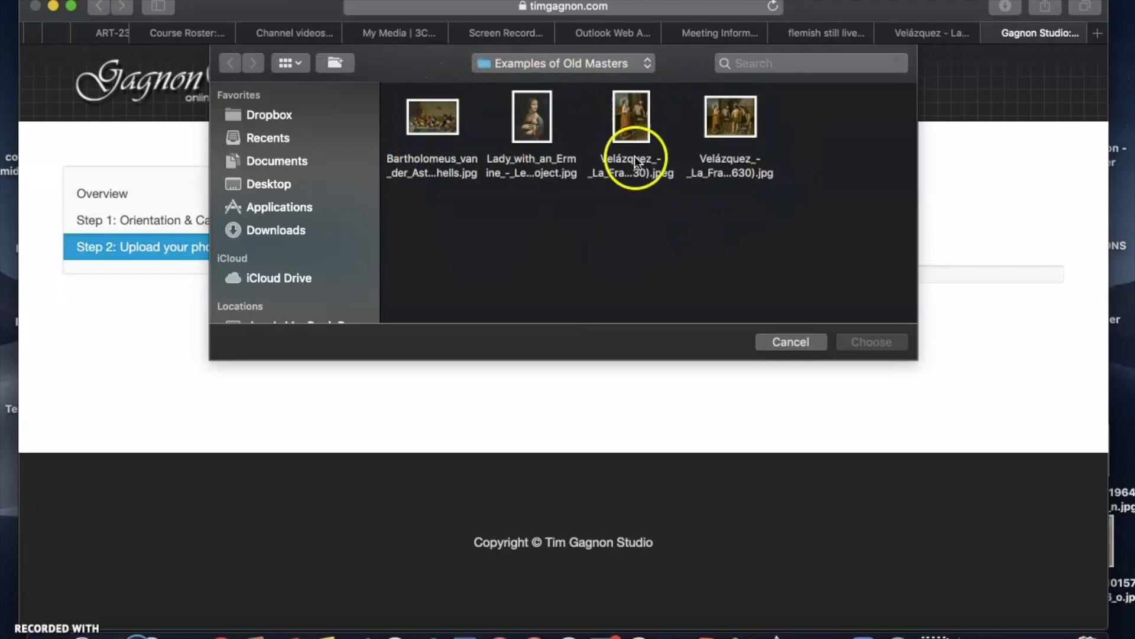
click(634, 126)
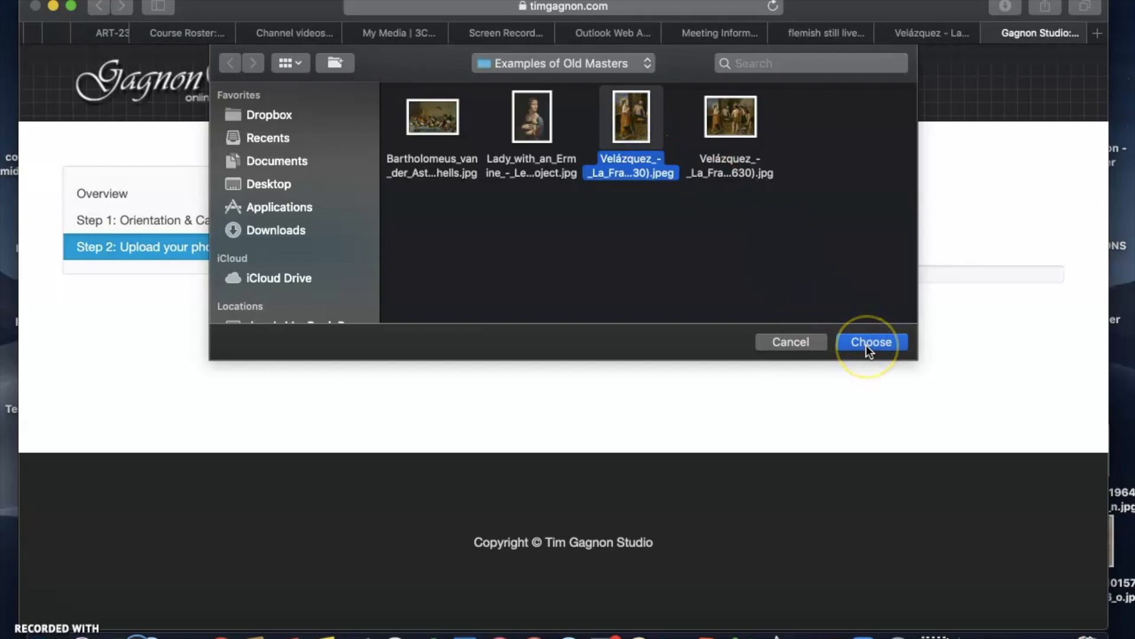
click(868, 346)
click(740, 232)
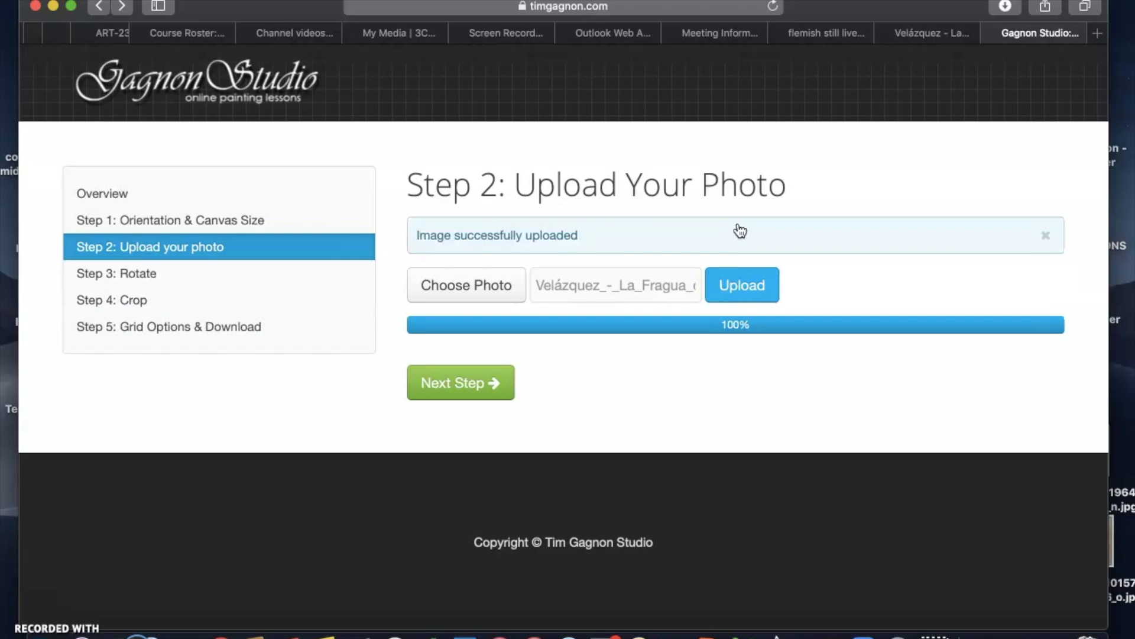
click(456, 387)
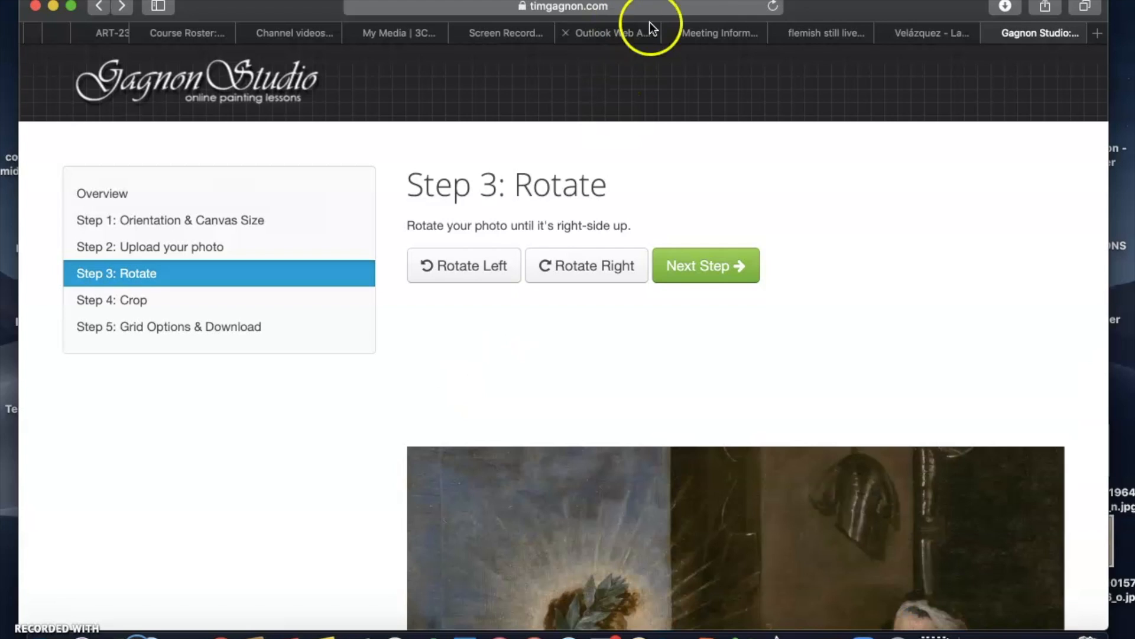
- Check the orientation of the uploaded Apollo and Vulcan photo in the rotation preview
scroll(785, 388, down, 10)
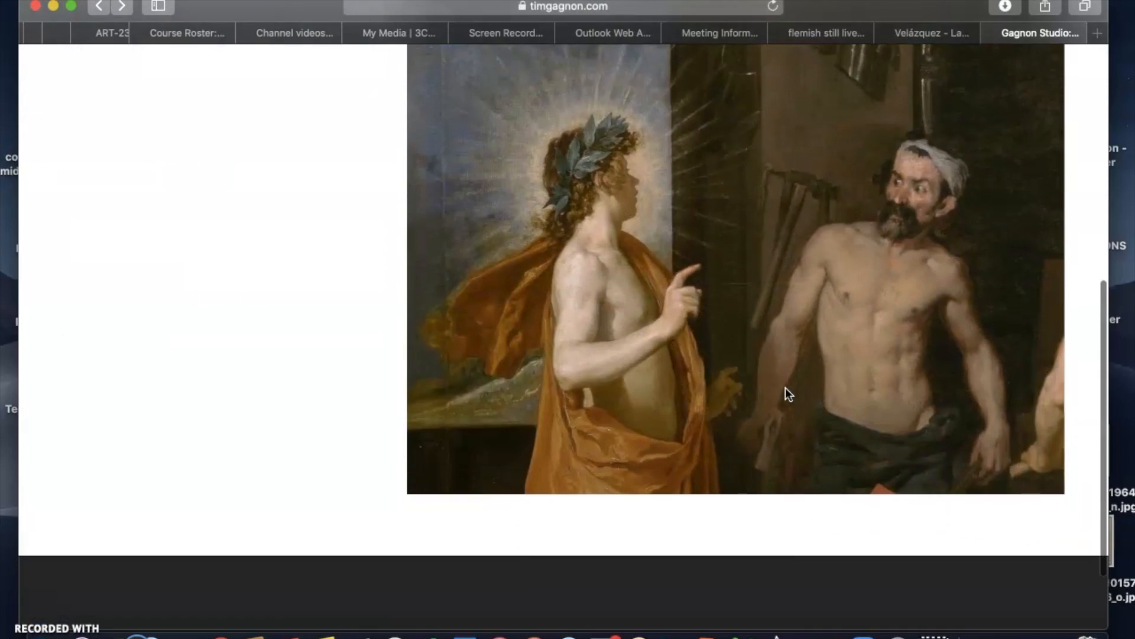
scroll(786, 391, up, 3)
scroll(787, 392, down, 2)
click(836, 297)
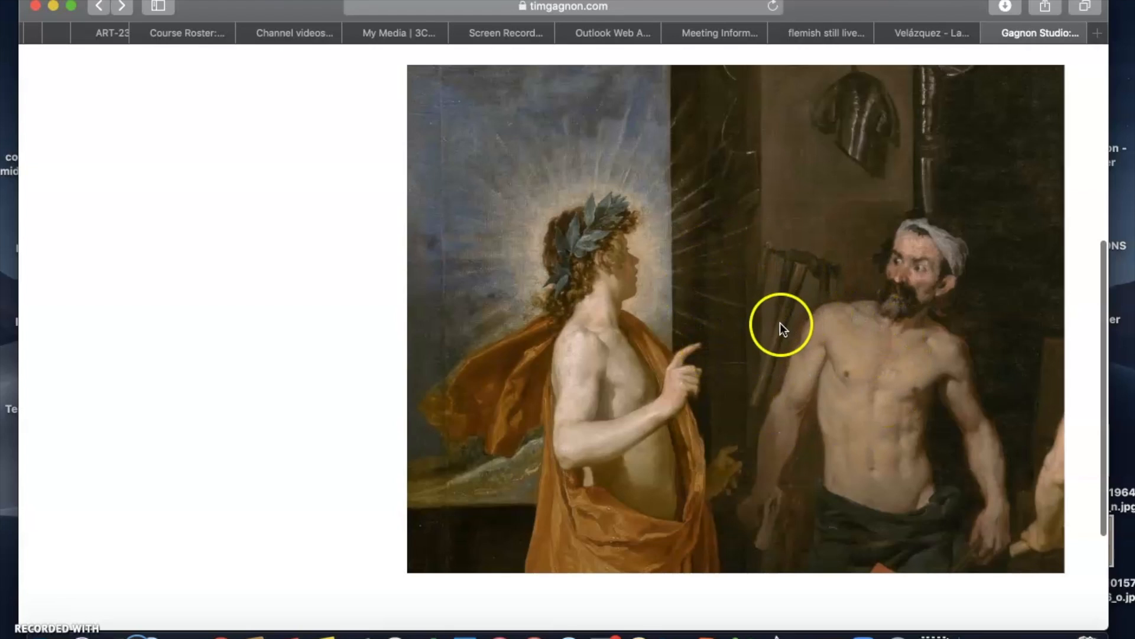
scroll(733, 310, up, 7)
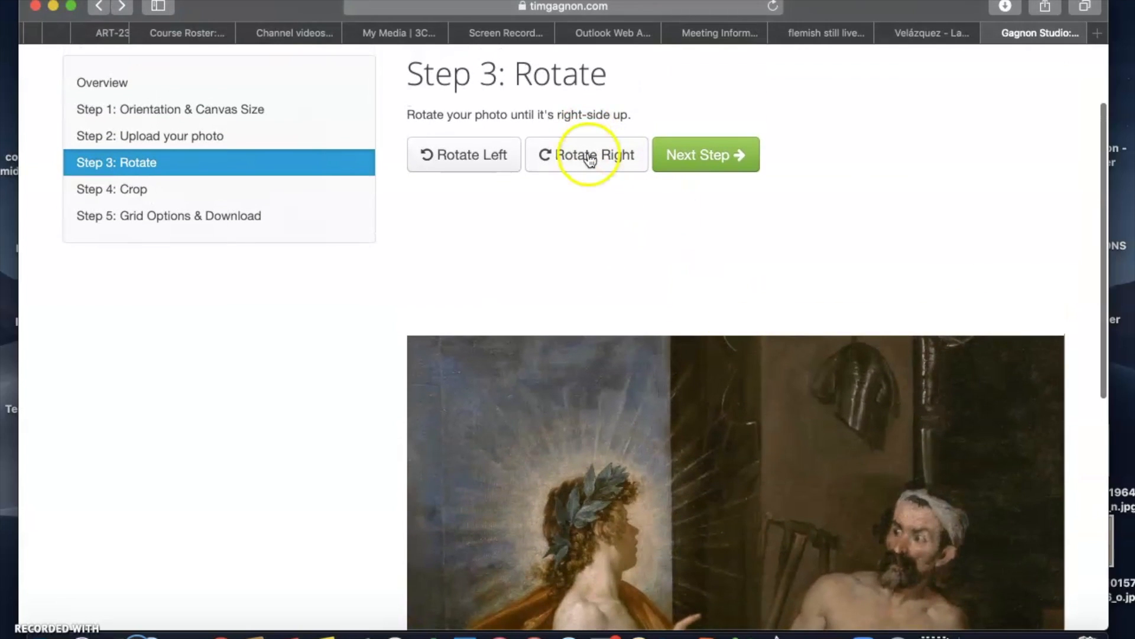
- Rotate the photo to the right until it is right-side up again and continue to the Crop stage
click(589, 156)
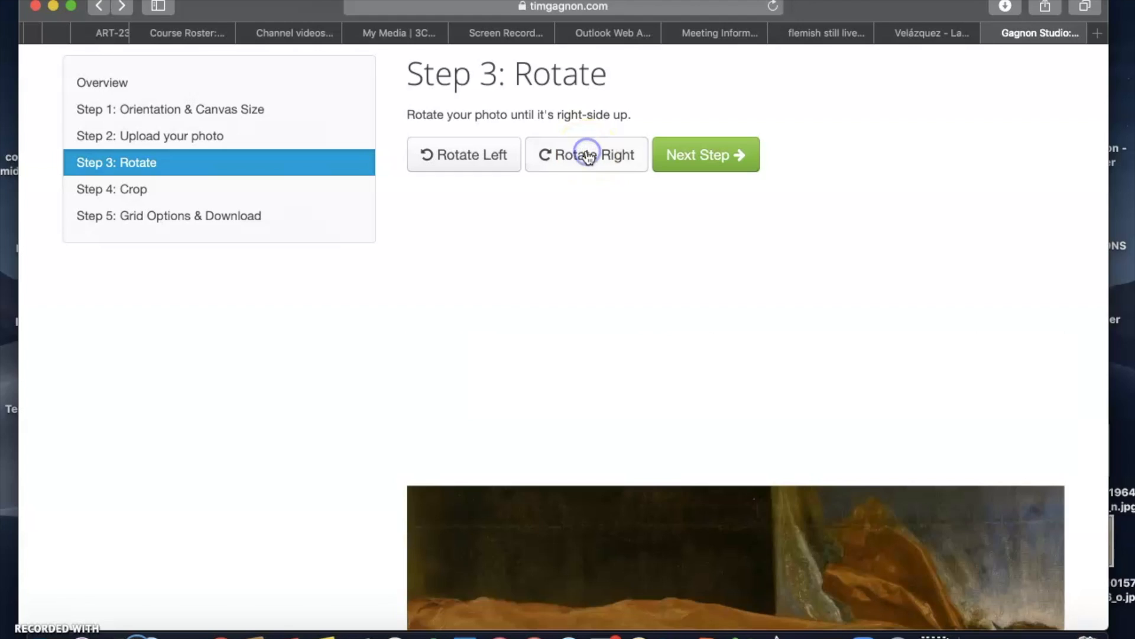
click(588, 157)
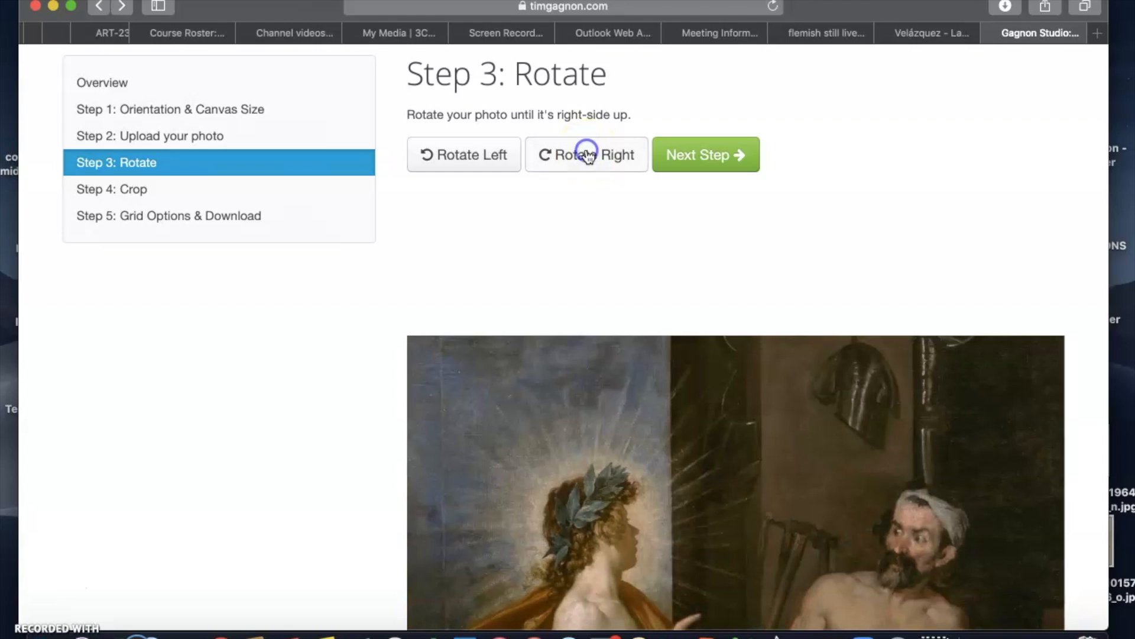
click(620, 278)
scroll(619, 278, down, 5)
scroll(619, 278, down, 3)
scroll(620, 278, up, 6)
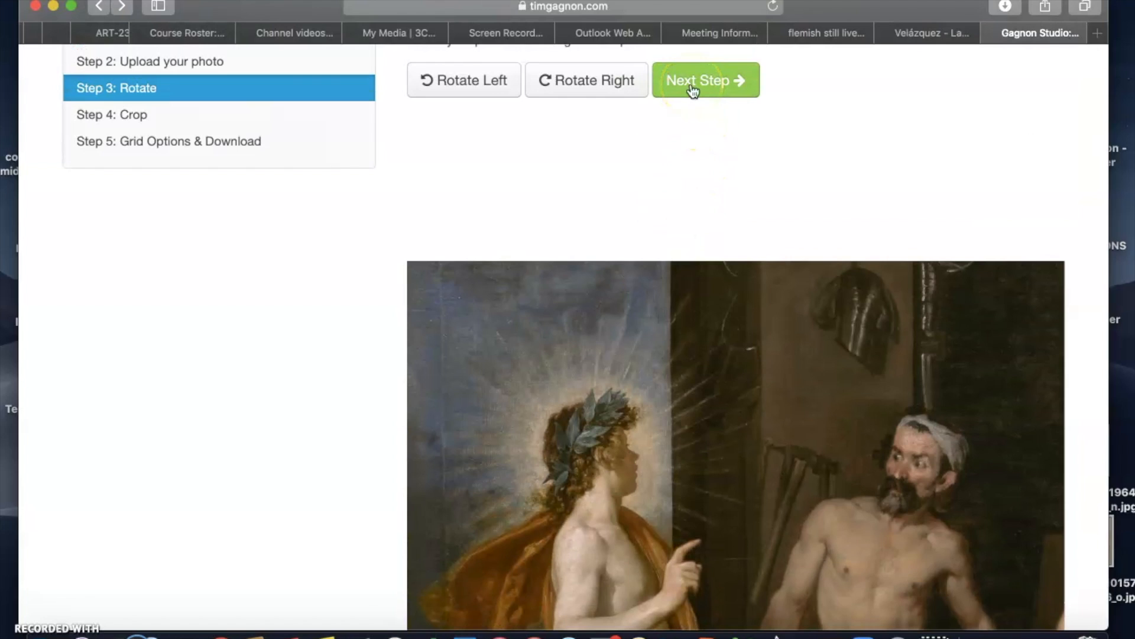
click(693, 90)
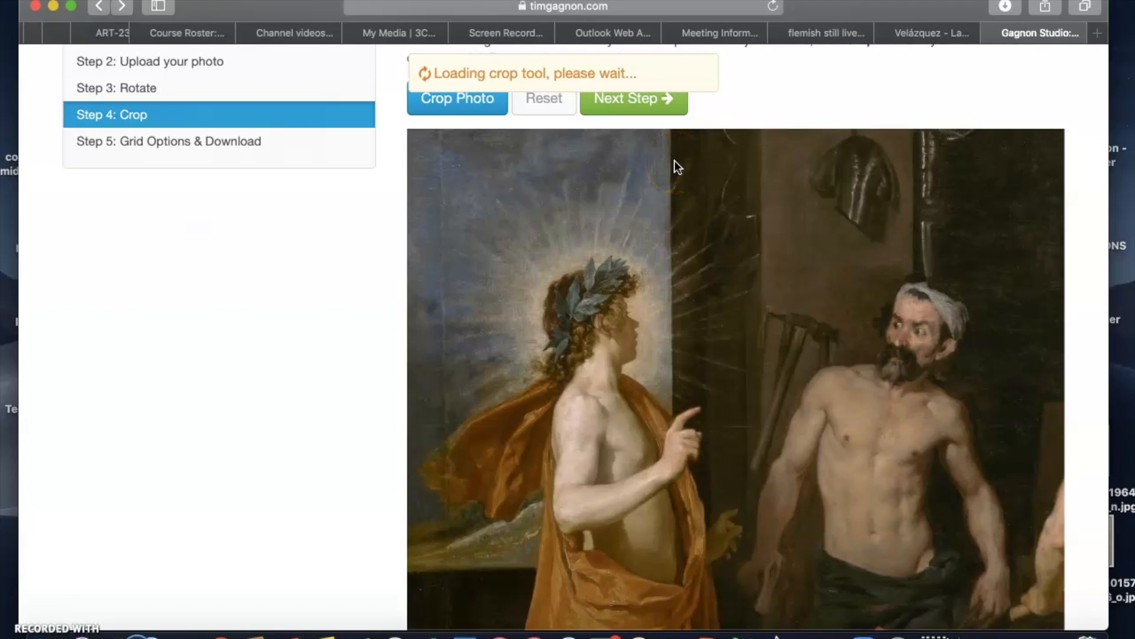
- Examine the crop instructions and the full uploaded photo from the halo down to the tools on the floor
scroll(675, 161, up, 3)
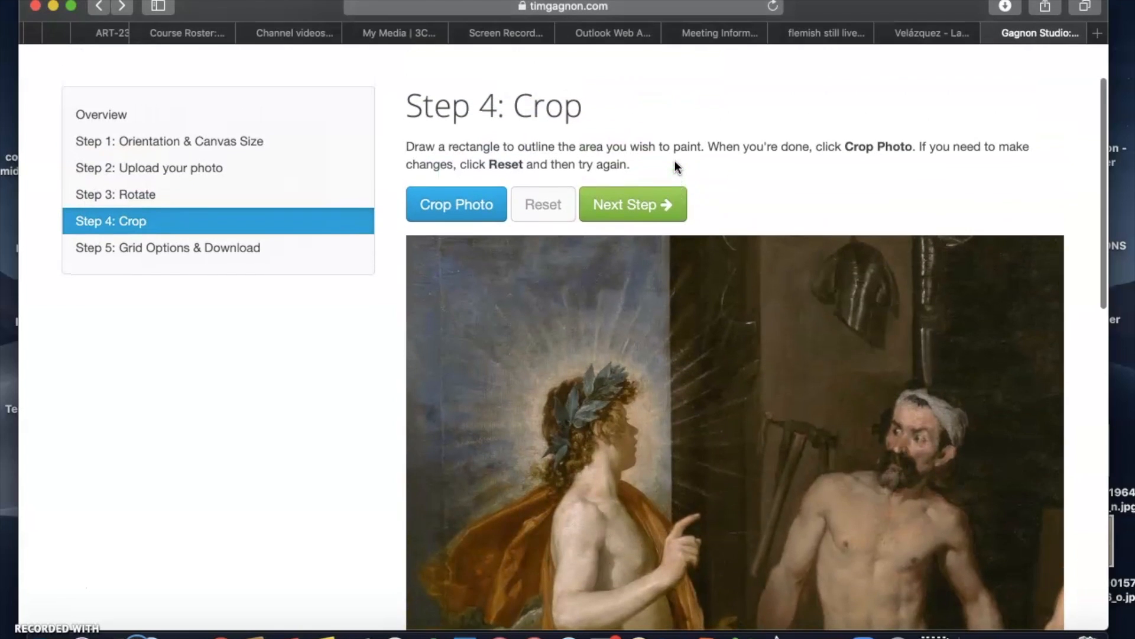
scroll(675, 161, down, 5)
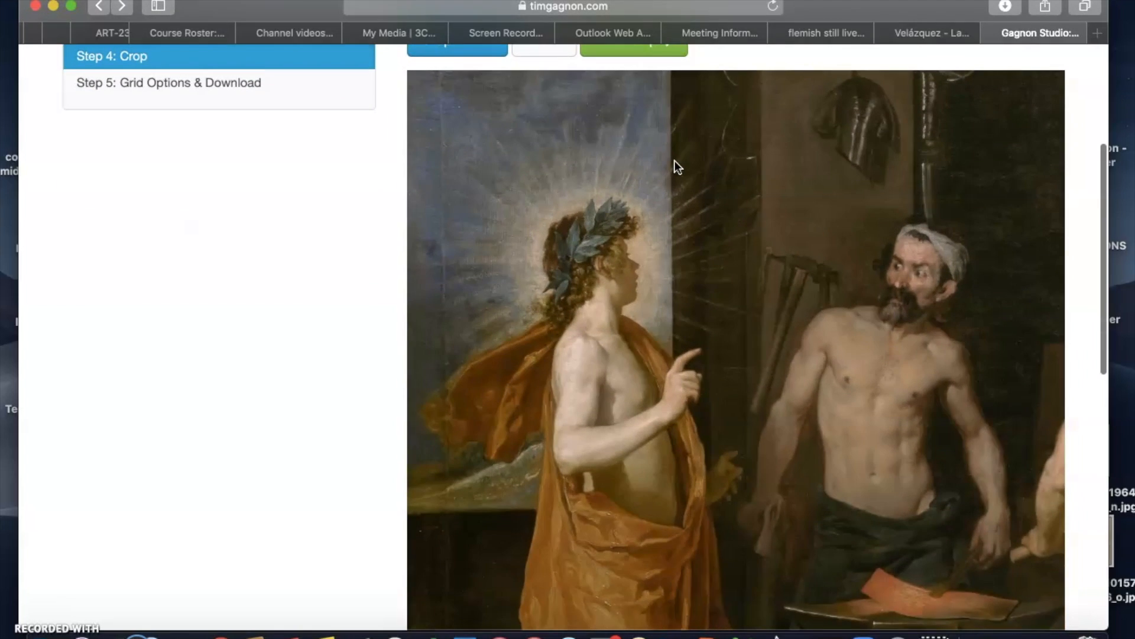
scroll(675, 160, up, 2)
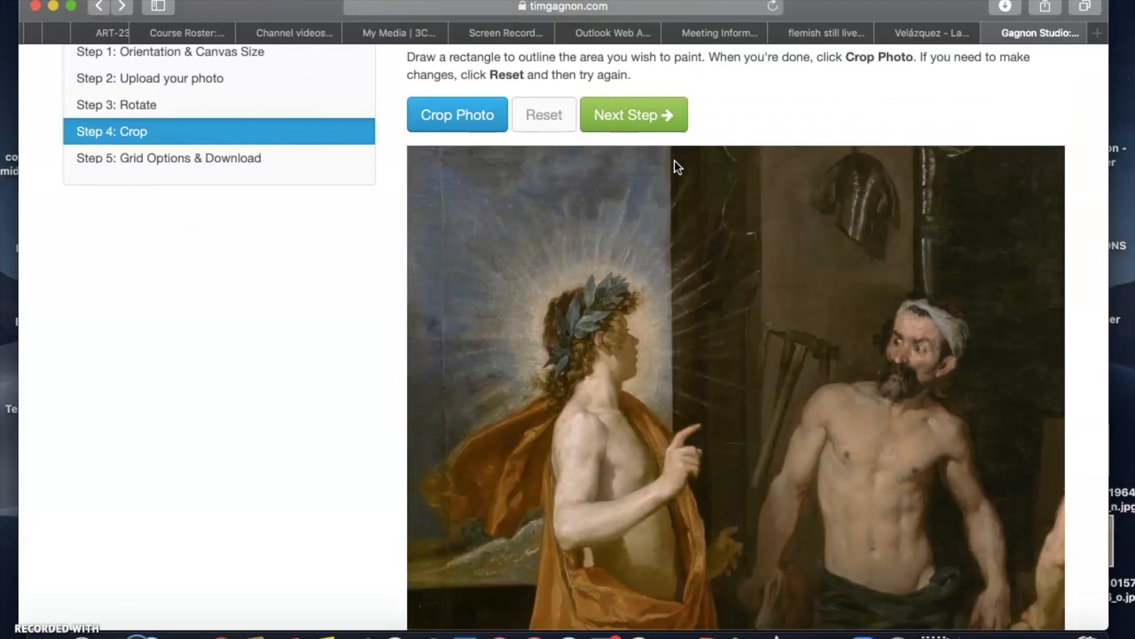
scroll(676, 161, up, 3)
click(528, 115)
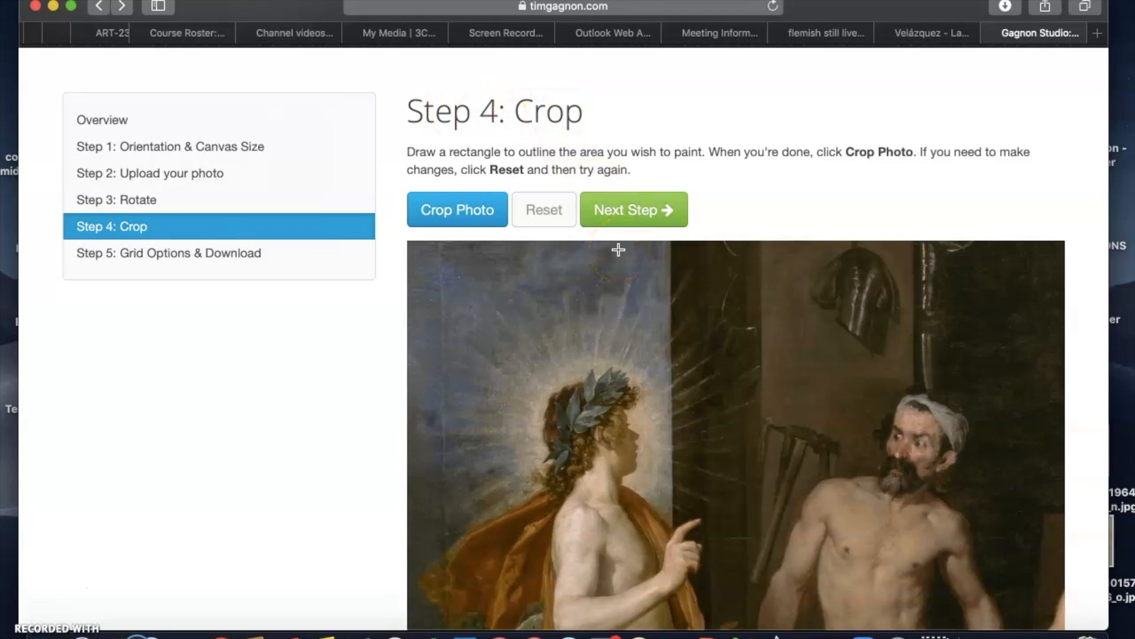
scroll(618, 250, down, 6)
click(542, 174)
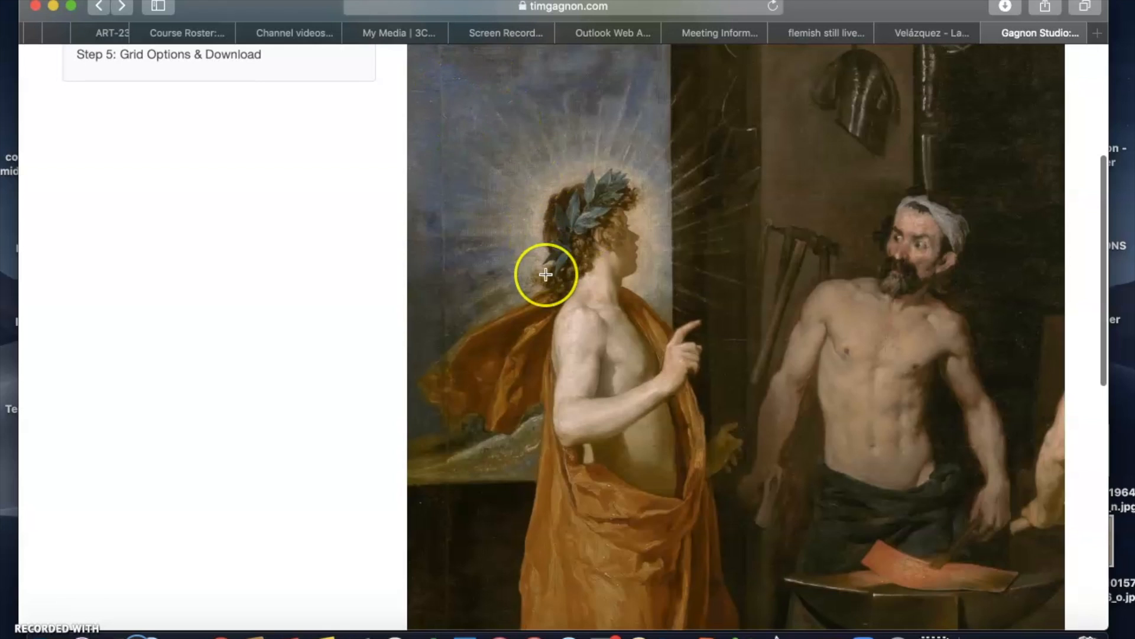
scroll(545, 274, down, 15)
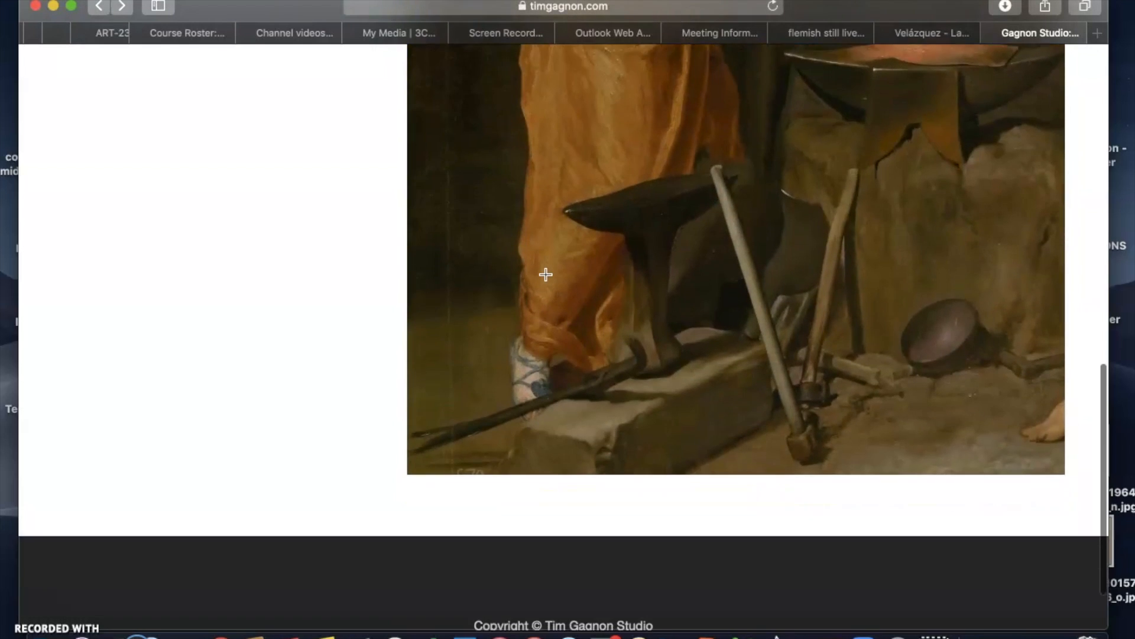
scroll(545, 274, up, 11)
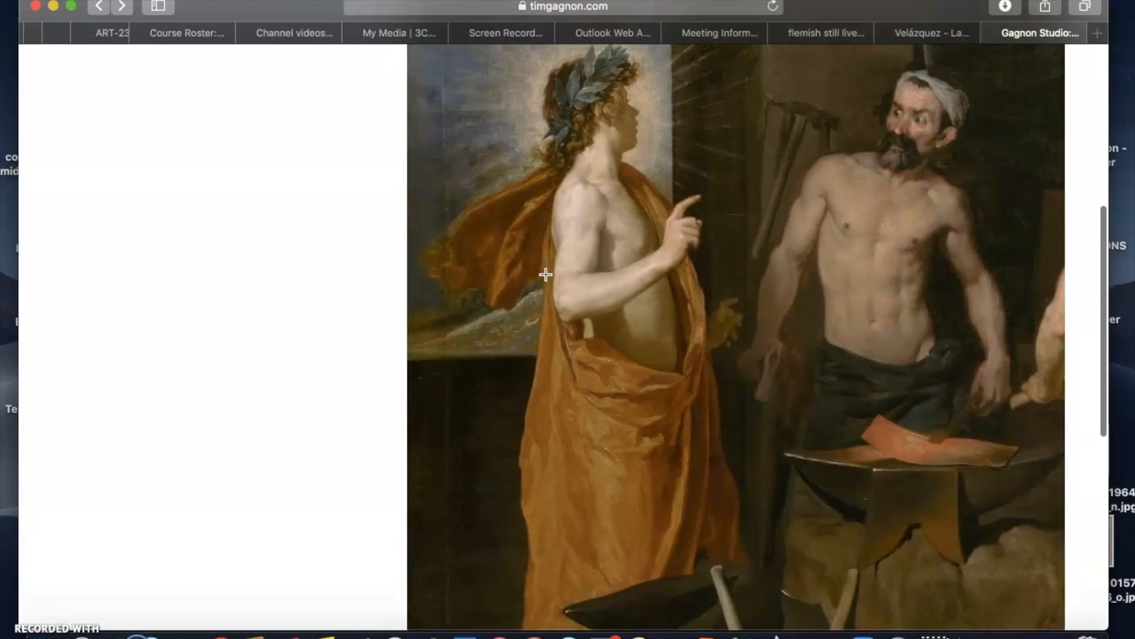
scroll(545, 273, up, 5)
scroll(545, 274, down, 12)
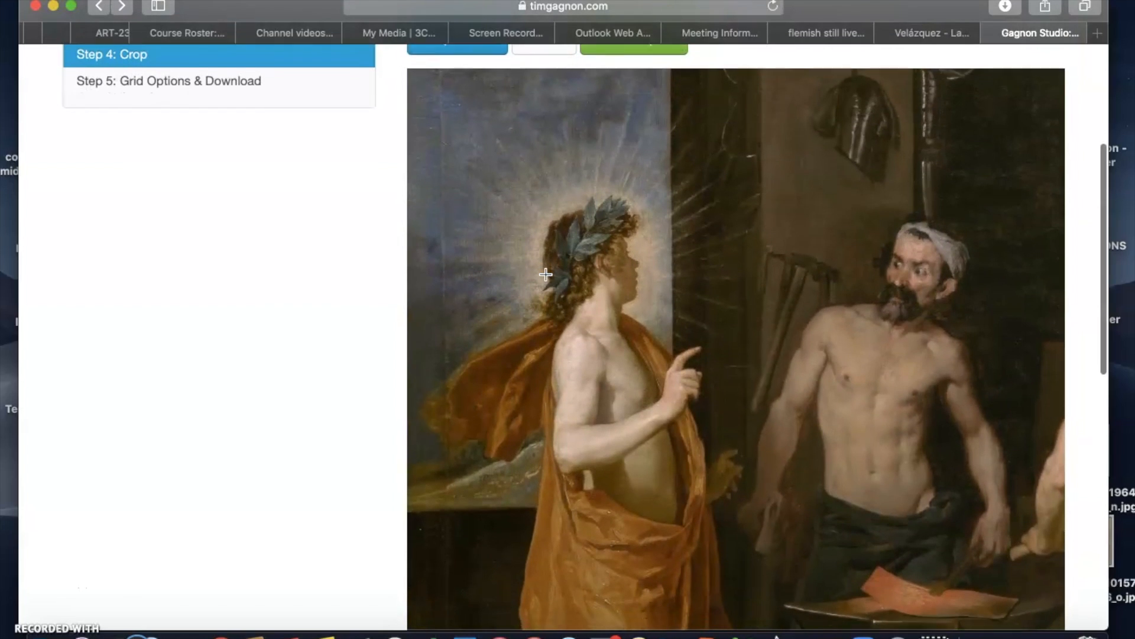
scroll(545, 273, down, 3)
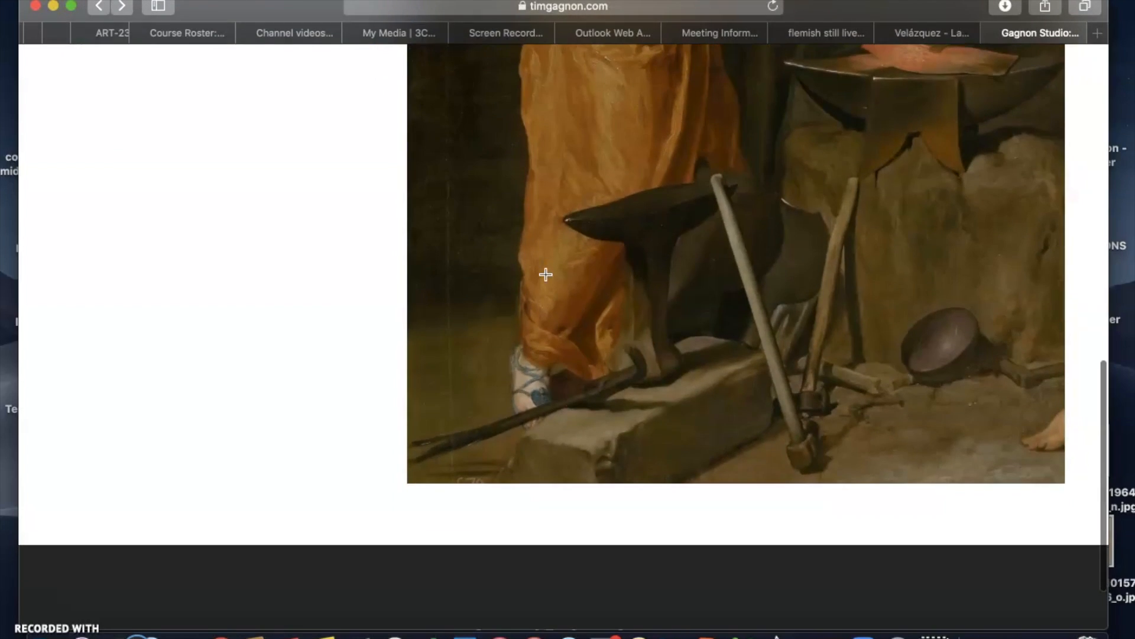
- Draw a crop rectangle from the lower-left floor area upward around both figures and reposition it over them
mouse_move(447, 436)
mouse_down()
mouse_move(467, 281)
mouse_move(479, 359)
mouse_move(526, 273)
mouse_move(571, 235)
mouse_move(735, 150)
mouse_move(610, 344)
mouse_move(662, 241)
mouse_move(718, 183)
mouse_move(662, 304)
mouse_move(677, 272)
mouse_move(676, 314)
mouse_move(826, 187)
mouse_move(1005, 66)
mouse_move(990, 89)
mouse_move(994, 69)
mouse_move(961, 97)
mouse_move(947, 125)
mouse_up()
scroll(677, 272, up, 4)
scroll(677, 272, up, 1)
scroll(968, 95, up, 3)
scroll(1005, 66, up, 2)
scroll(1005, 66, down, 1)
drag(902, 397, 886, 355)
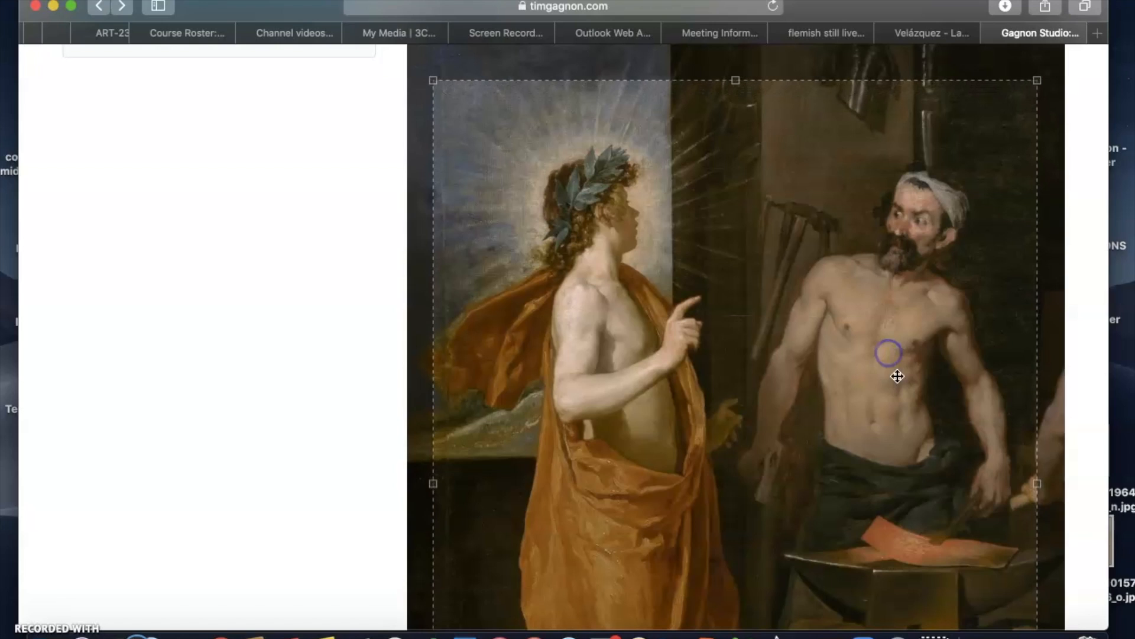
- Shift and enlarge the crop rectangle to include Apollo's sandalled foot and nearly the full width of the photo
scroll(902, 425, down, 5)
scroll(903, 426, down, 8)
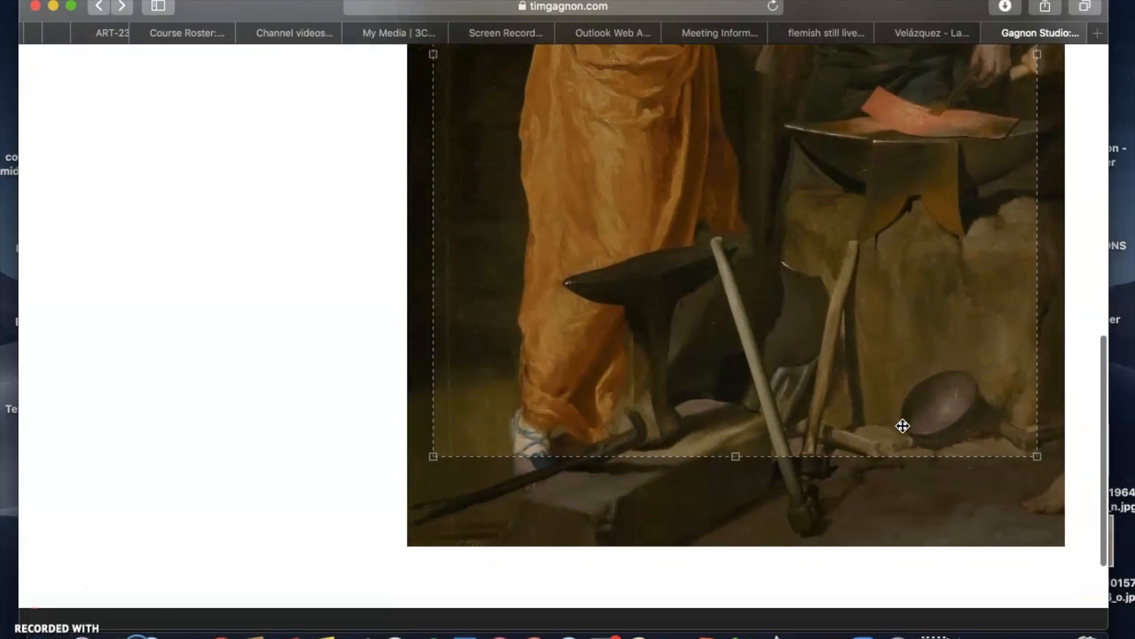
drag(1034, 453, 1054, 481)
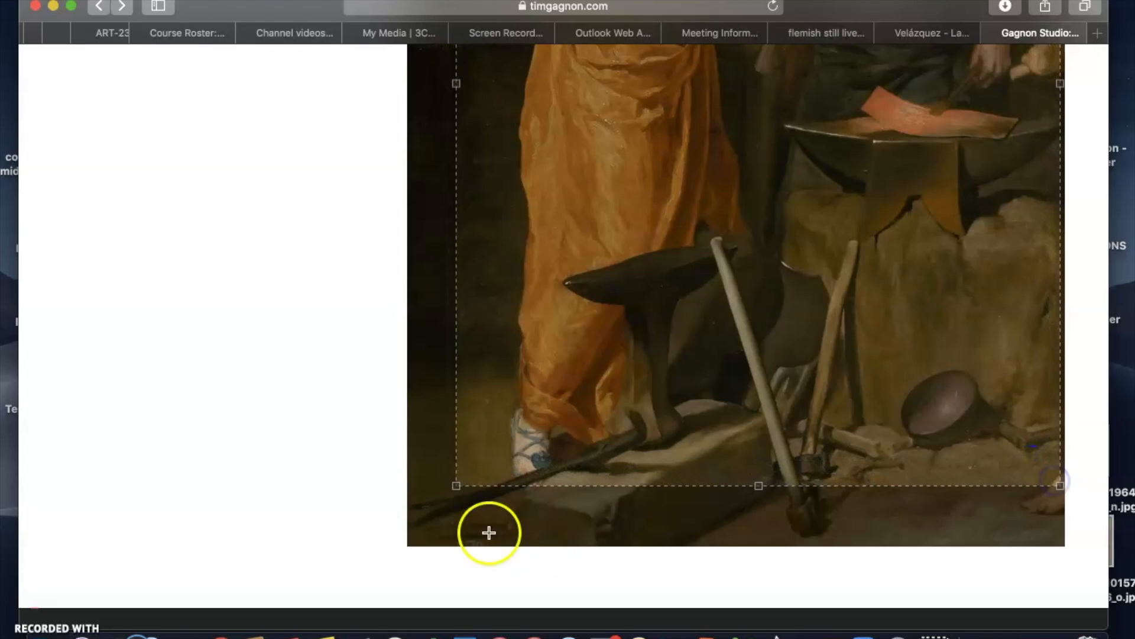
drag(457, 485, 417, 506)
scroll(686, 358, up, 10)
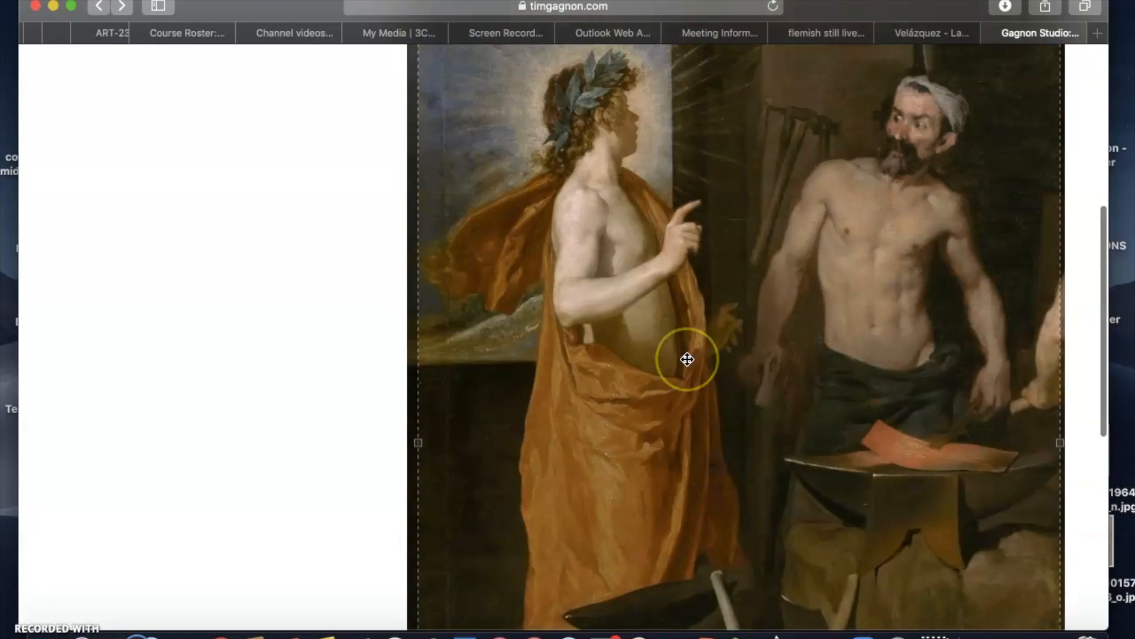
scroll(686, 359, down, 3)
drag(710, 487, 706, 452)
scroll(717, 507, up, 2)
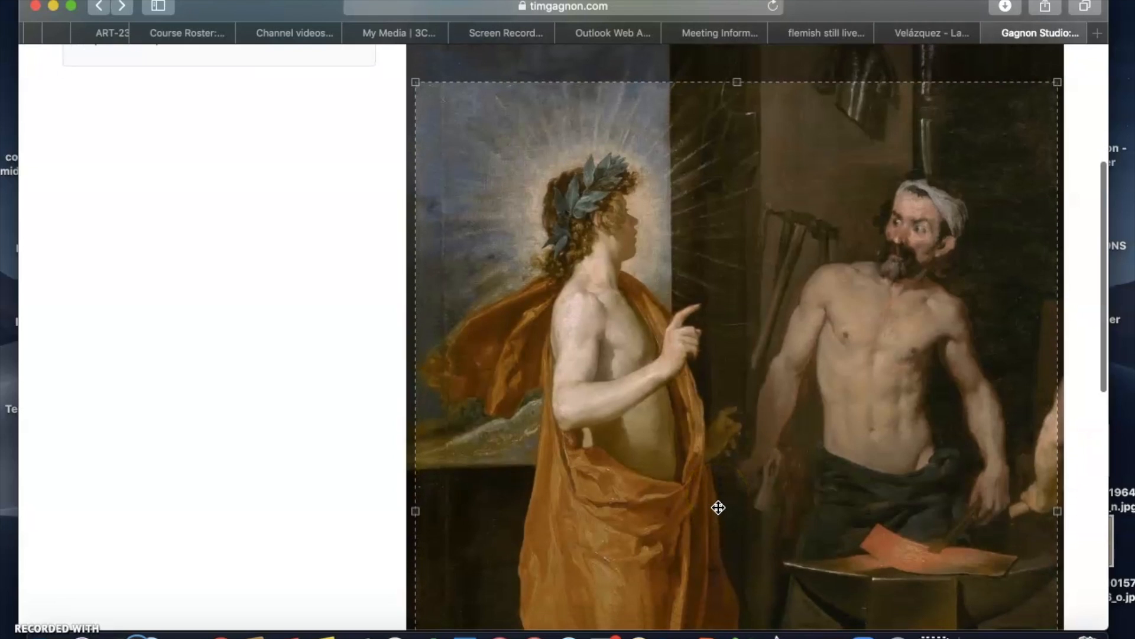
- Extend the crop rectangle's lower-left corner to the left edge of the photo
scroll(718, 507, down, 8)
scroll(718, 506, down, 10)
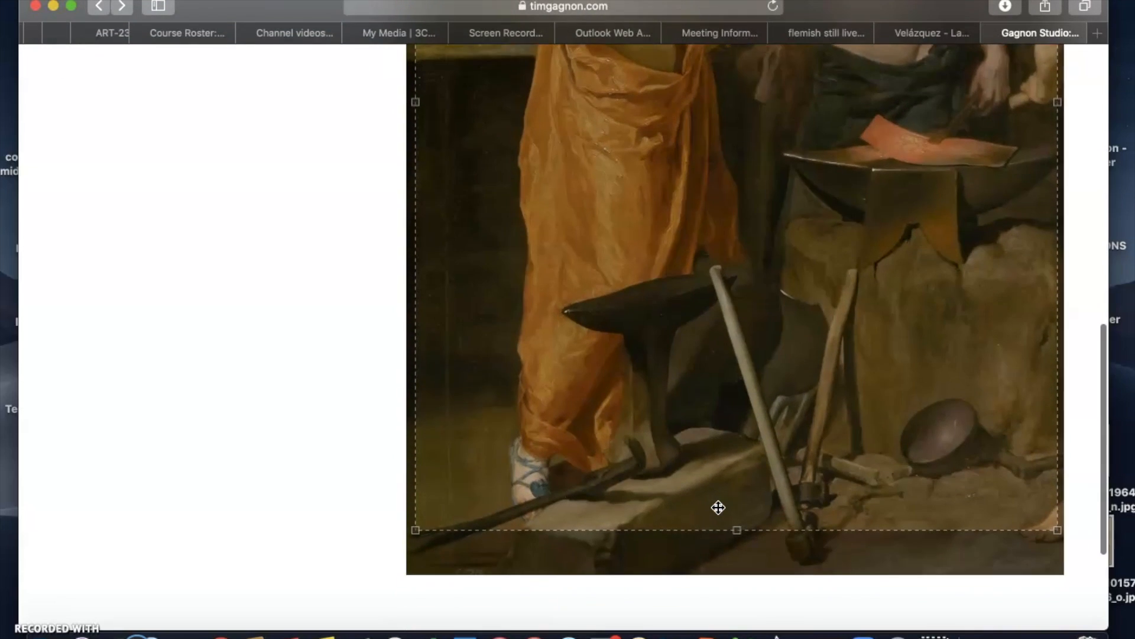
click(735, 507)
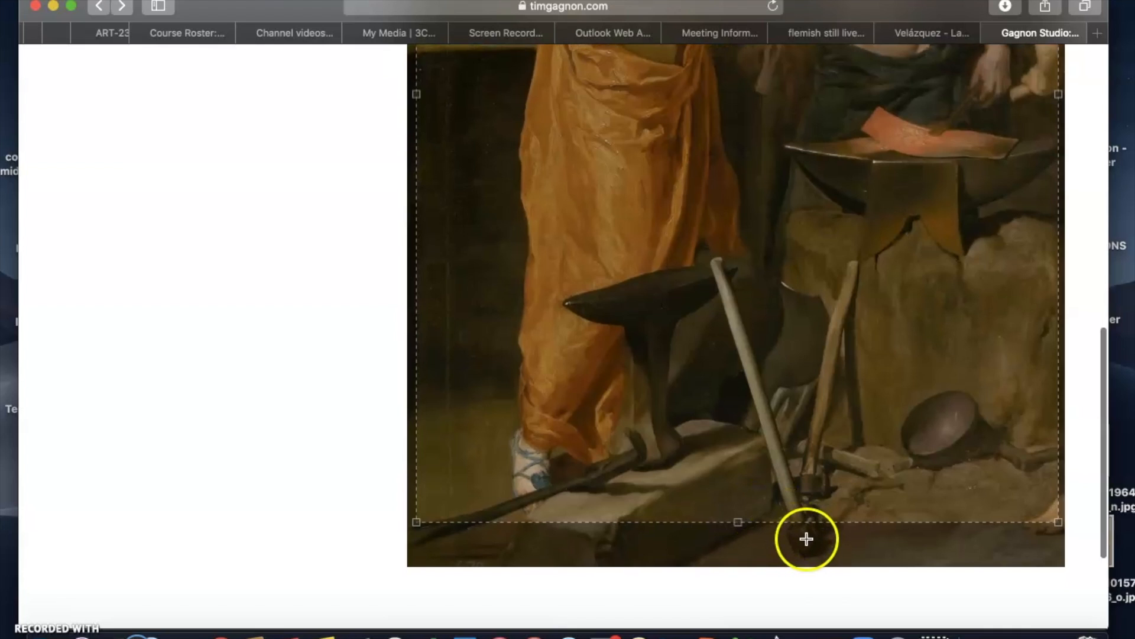
scroll(794, 436, up, 11)
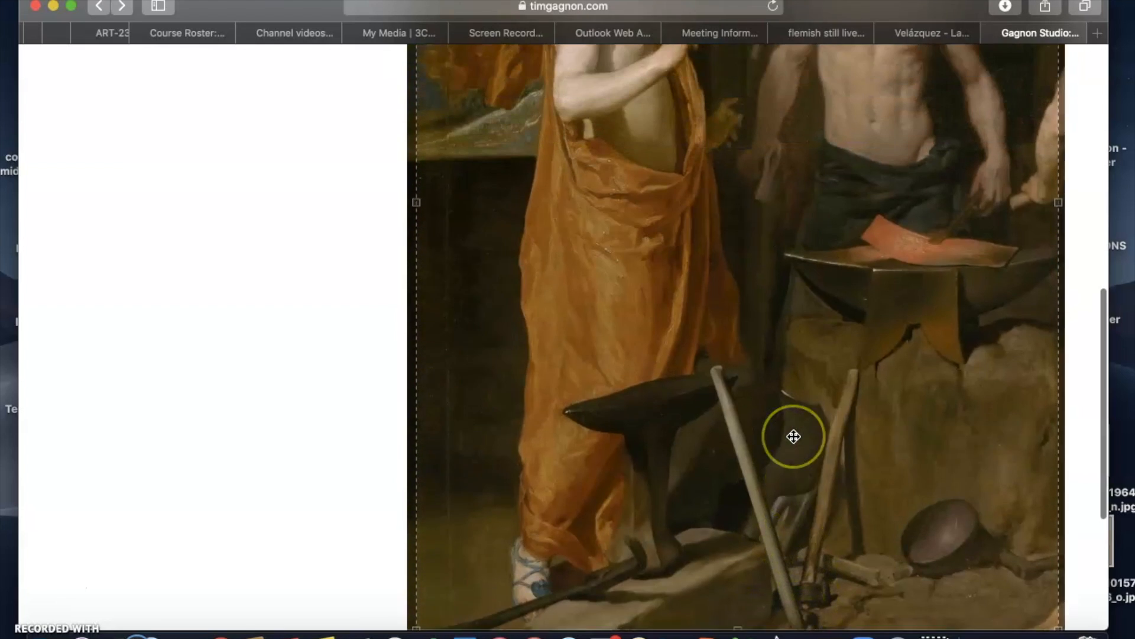
scroll(794, 436, down, 11)
click(558, 535)
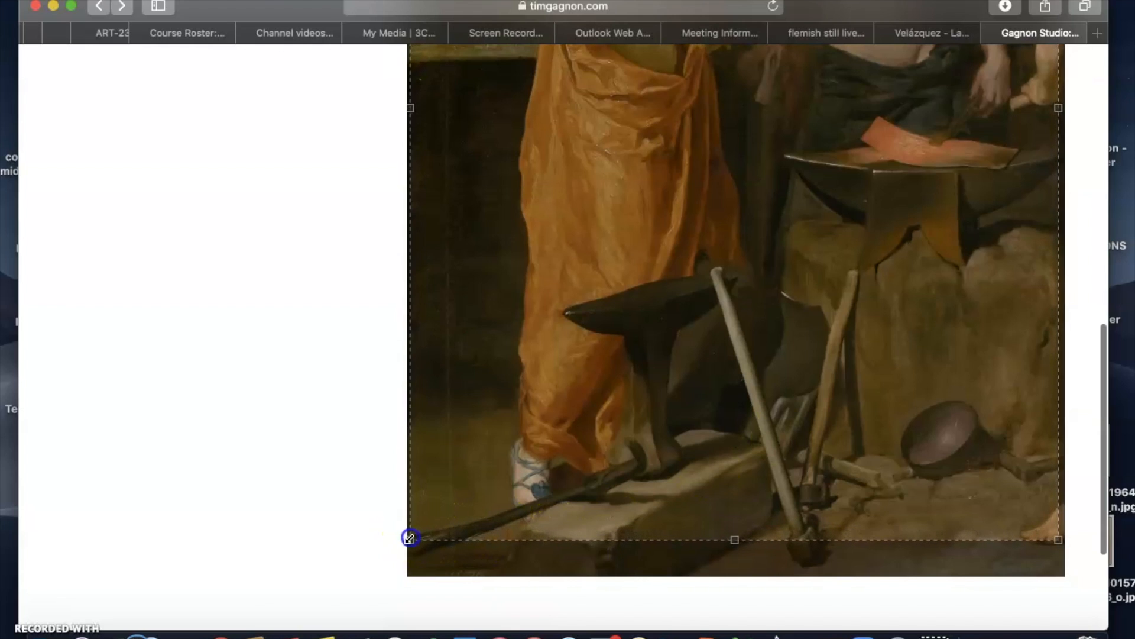
- Check the framing above the two figures' heads and crop the photo to the selected rectangle
scroll(637, 424, up, 11)
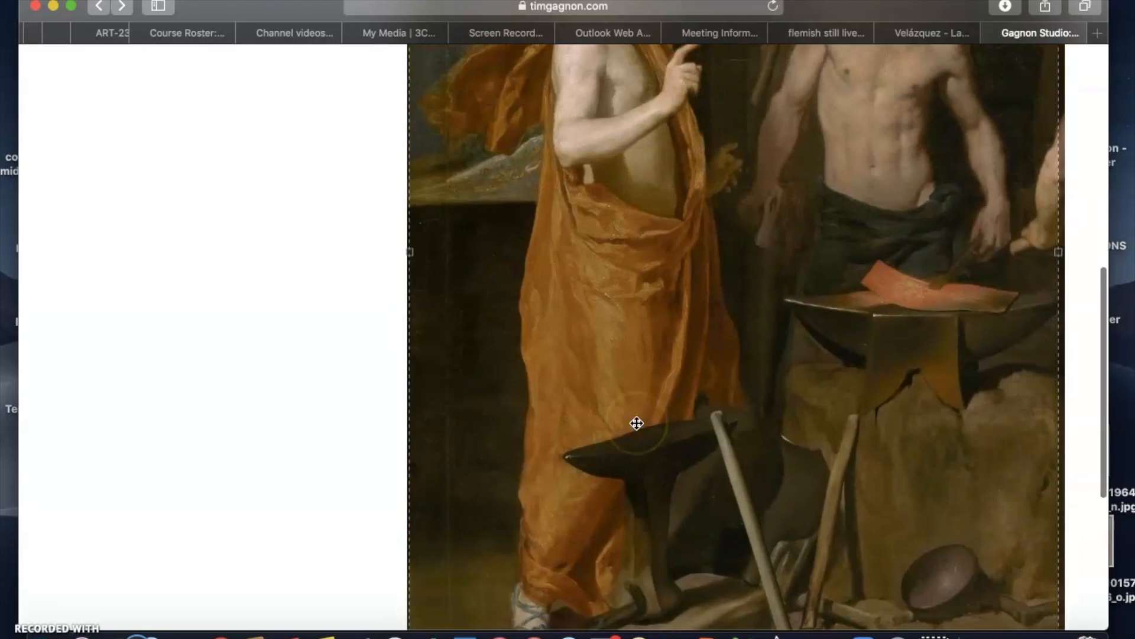
scroll(637, 424, up, 10)
scroll(637, 424, down, 3)
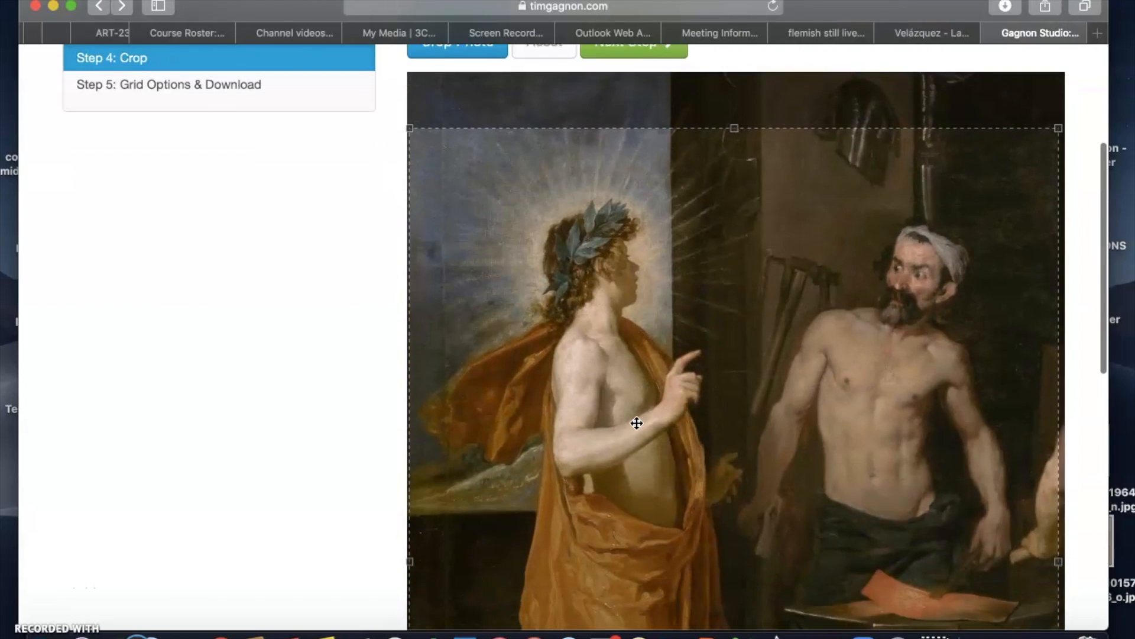
scroll(636, 423, down, 3)
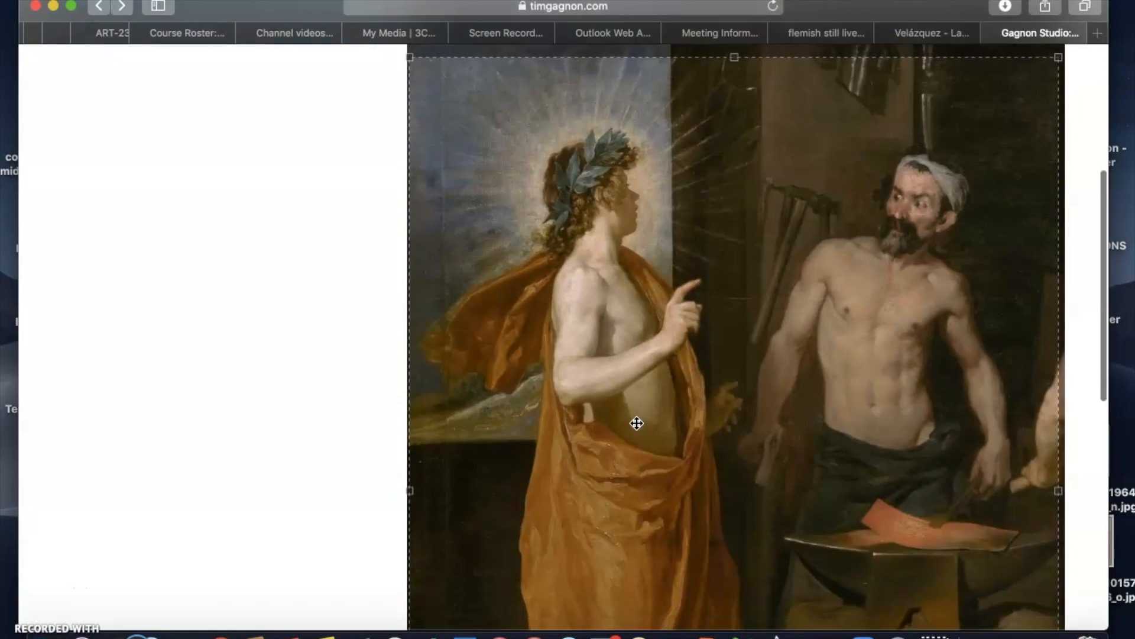
scroll(636, 423, up, 4)
scroll(636, 423, down, 2)
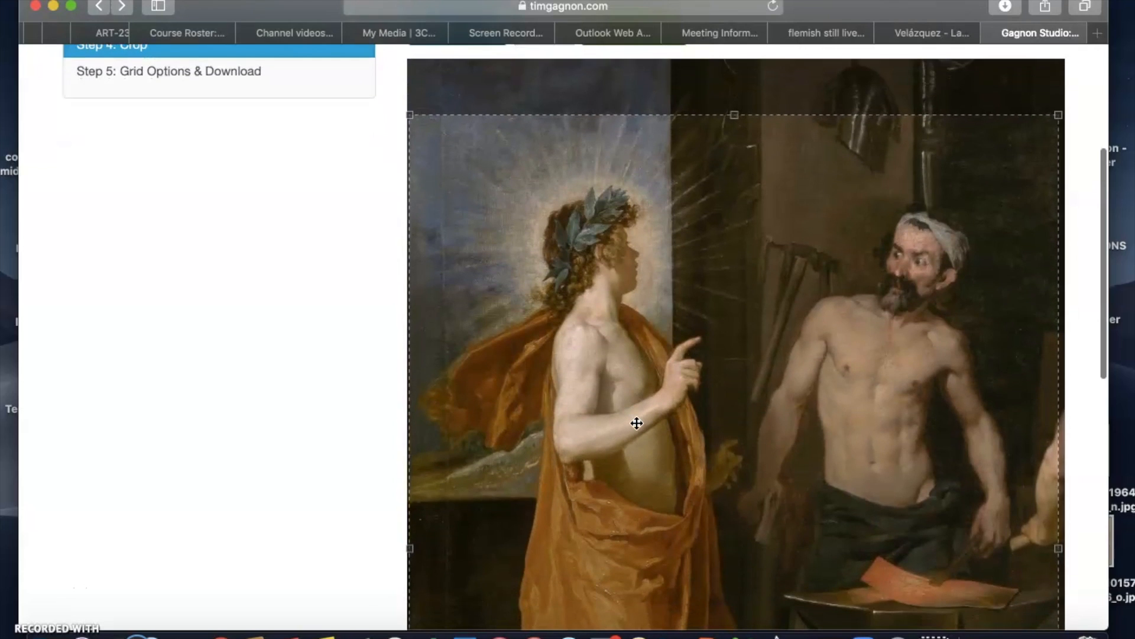
scroll(636, 422, up, 4)
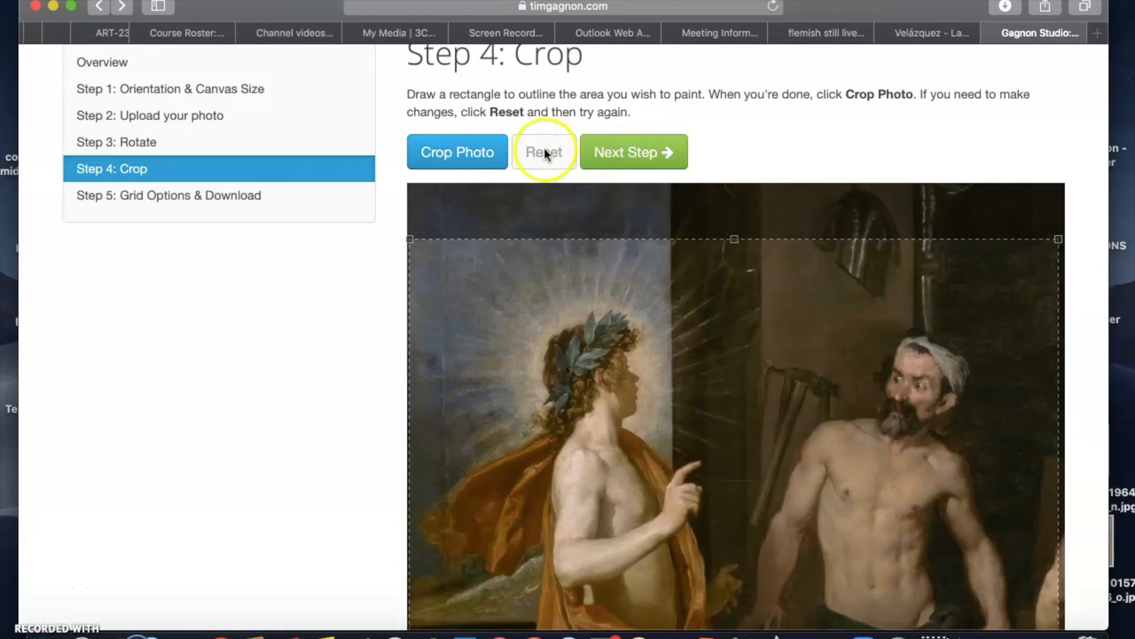
click(459, 154)
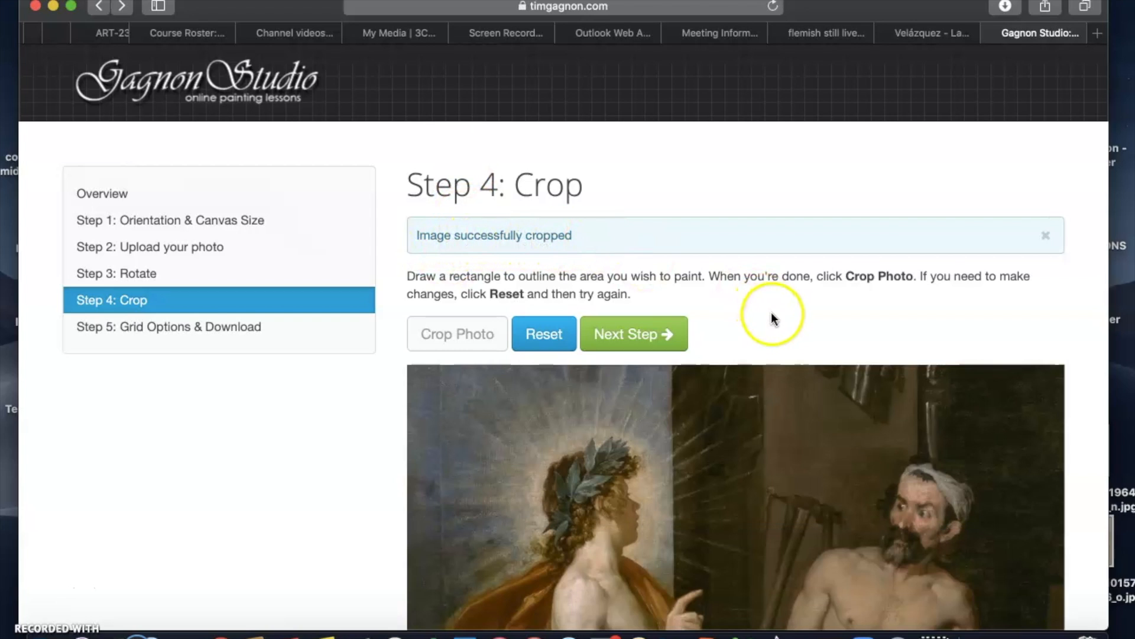
- Review the cropped photo from top to bottom and continue to the Grid Options stage
scroll(771, 312, down, 5)
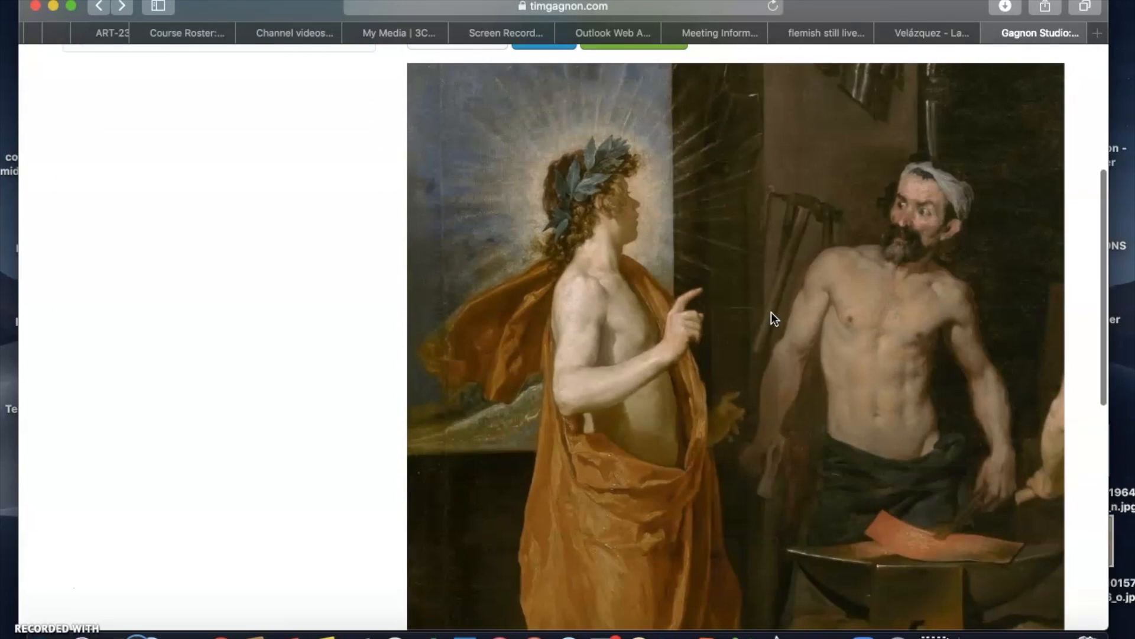
scroll(771, 312, down, 10)
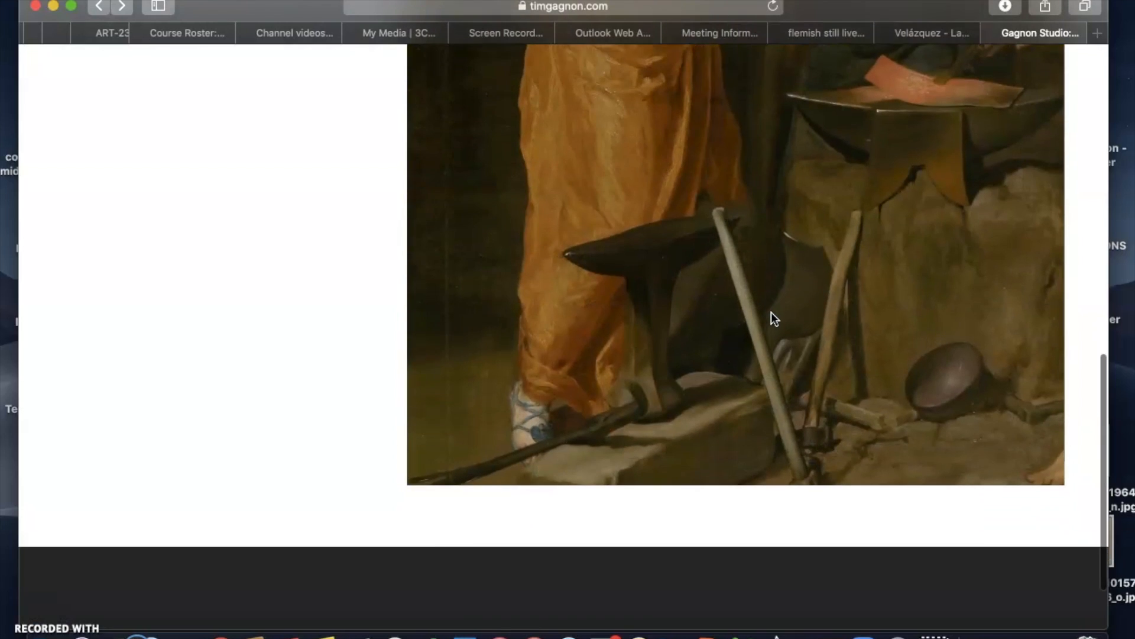
scroll(771, 312, up, 15)
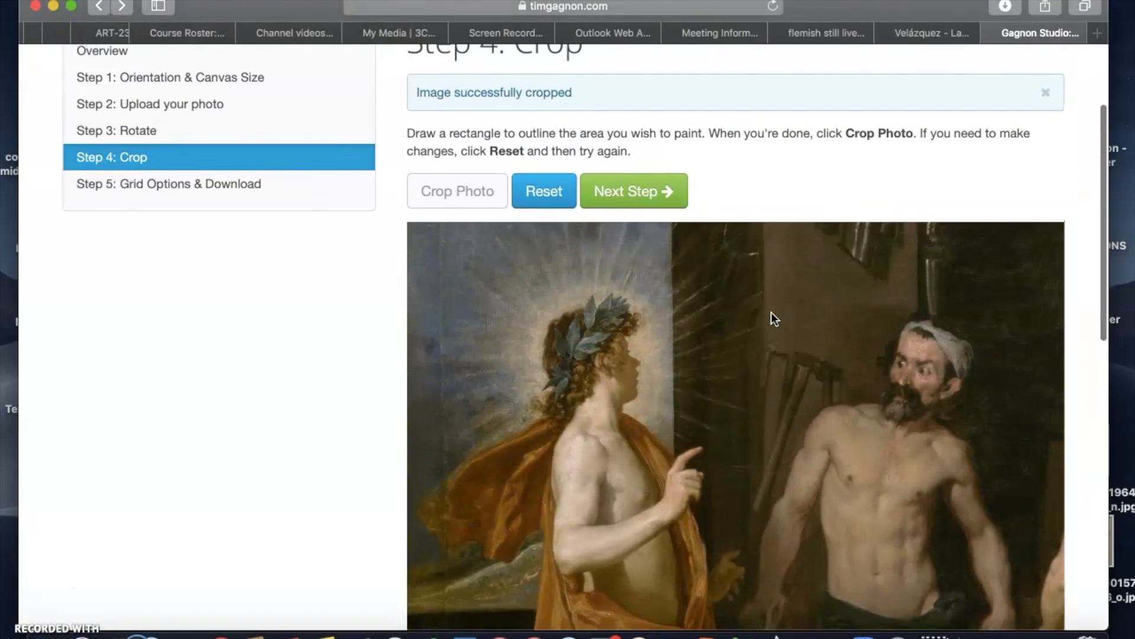
click(622, 189)
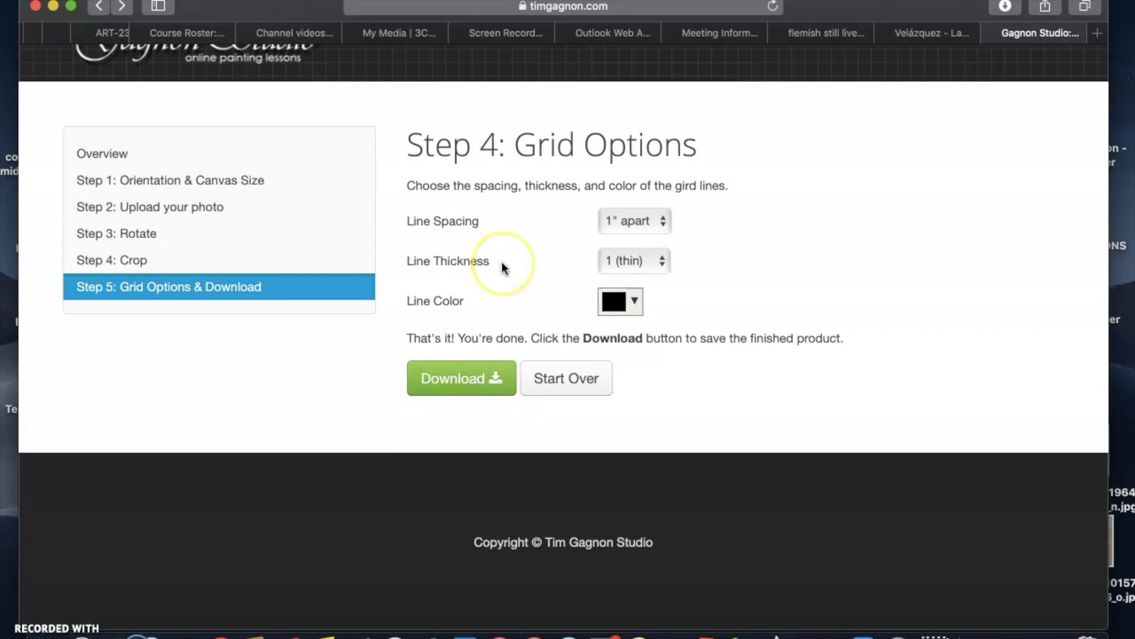
- Try a grid line spacing of 2" apart and return it to 1" apart
click(662, 220)
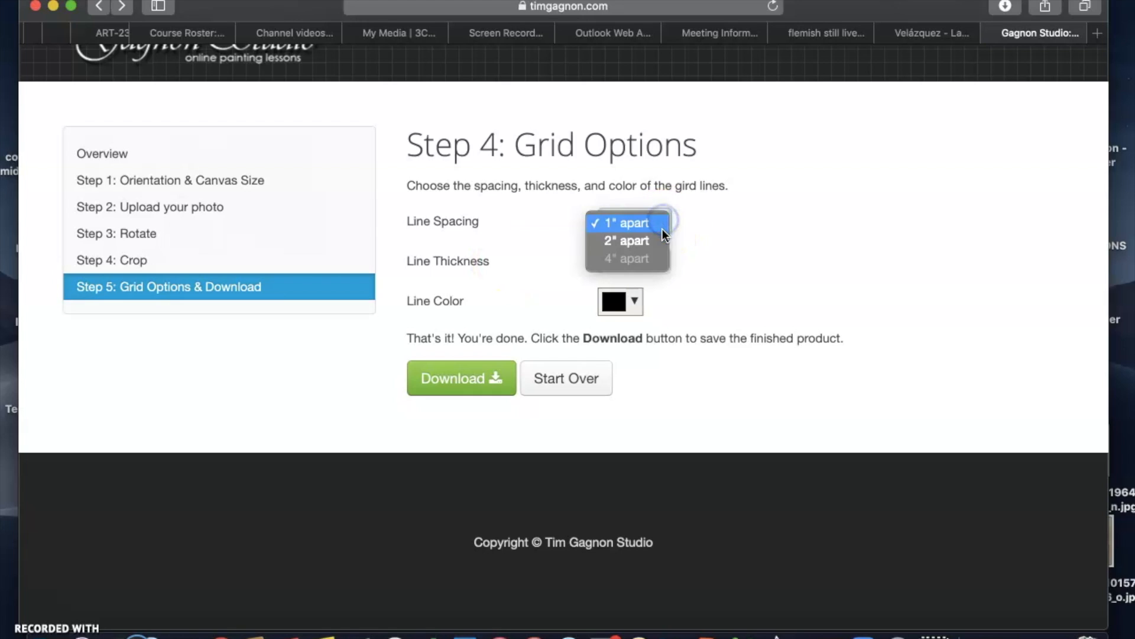
click(658, 240)
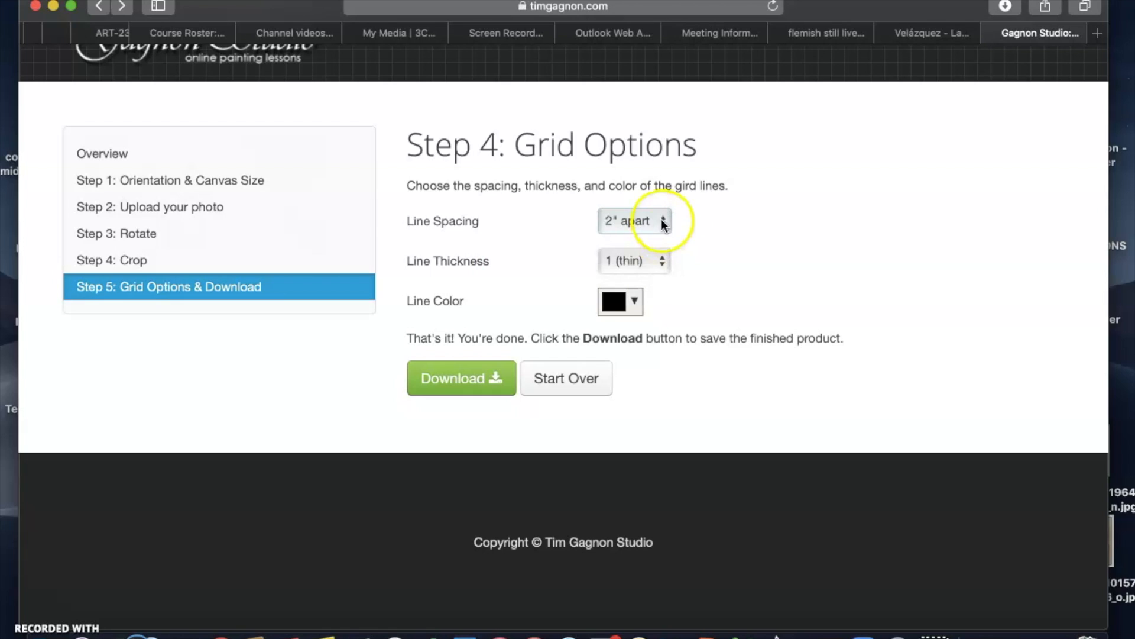
click(663, 220)
click(661, 205)
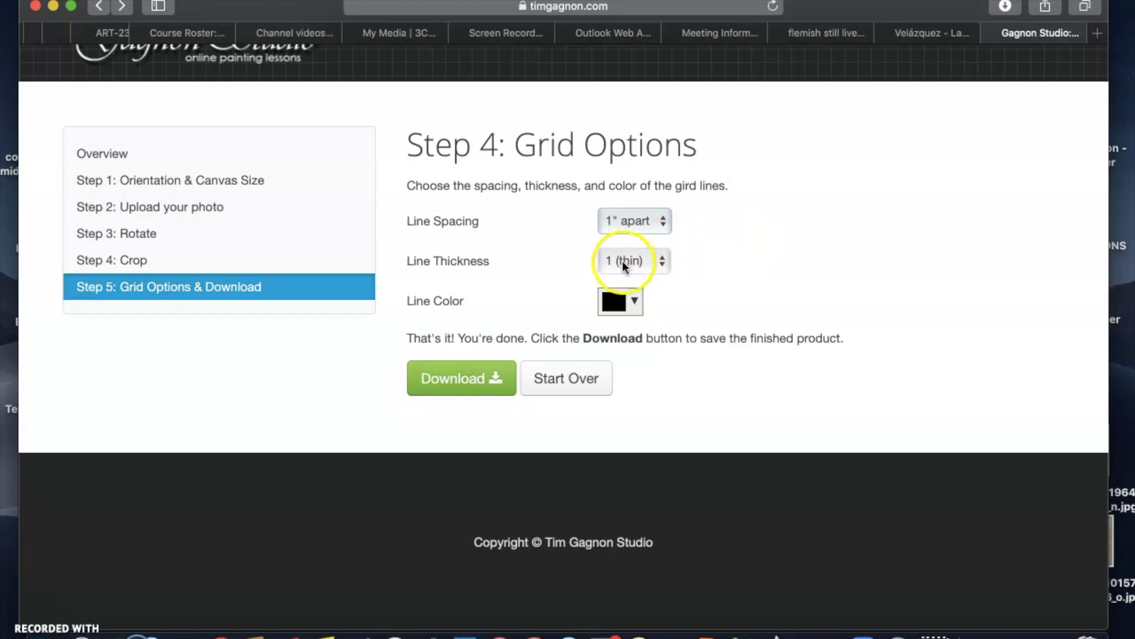
- Try white as the grid line color and return it to black
click(636, 302)
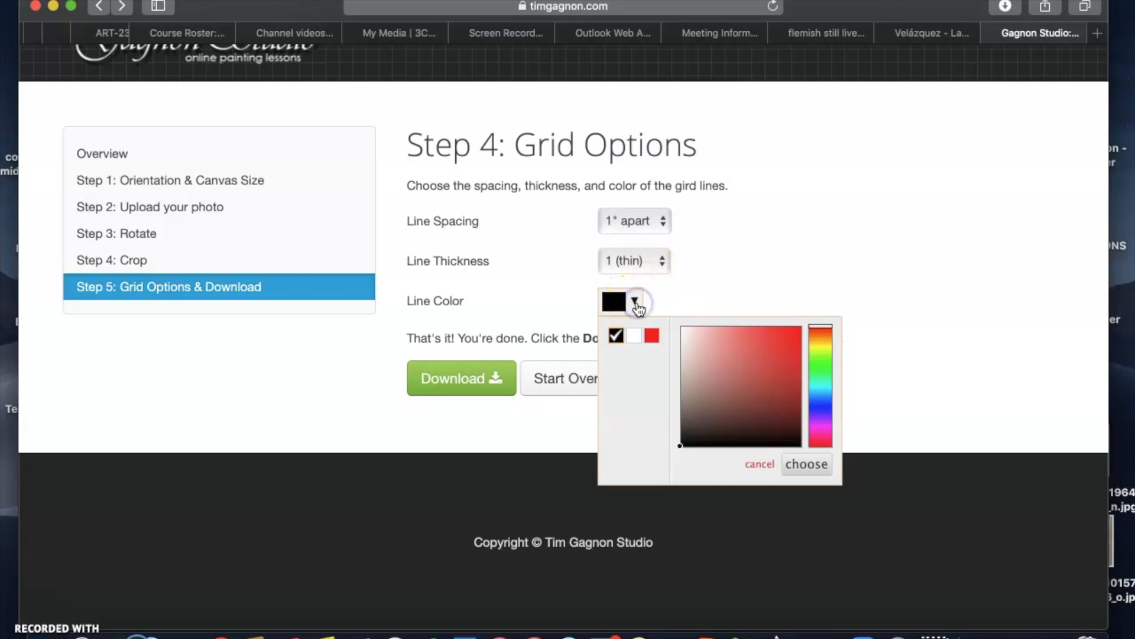
click(635, 338)
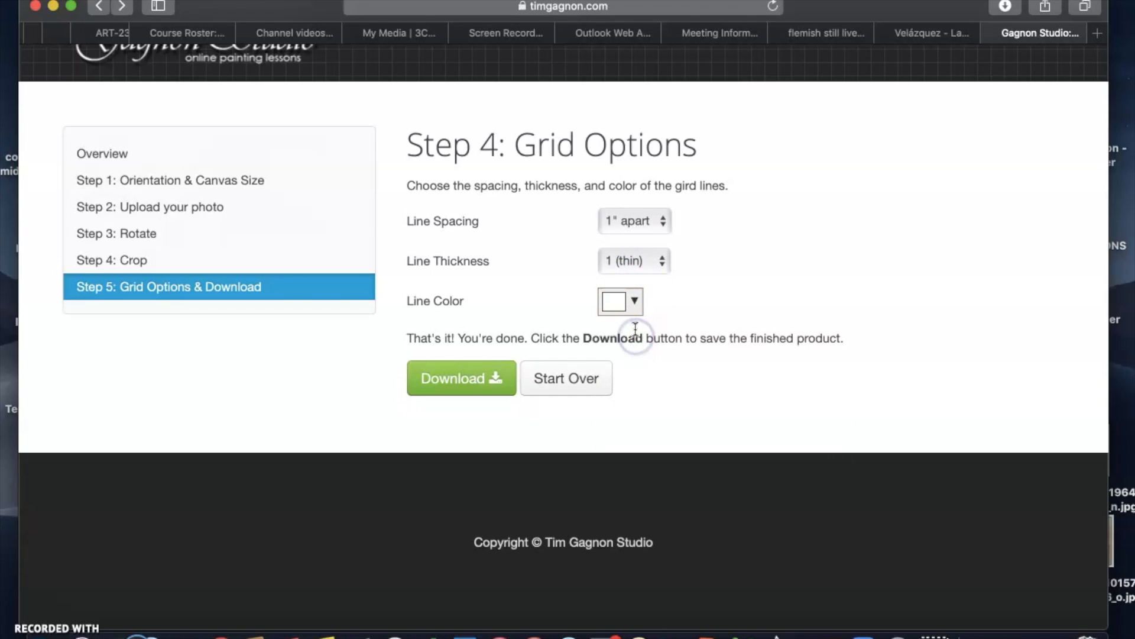
click(636, 300)
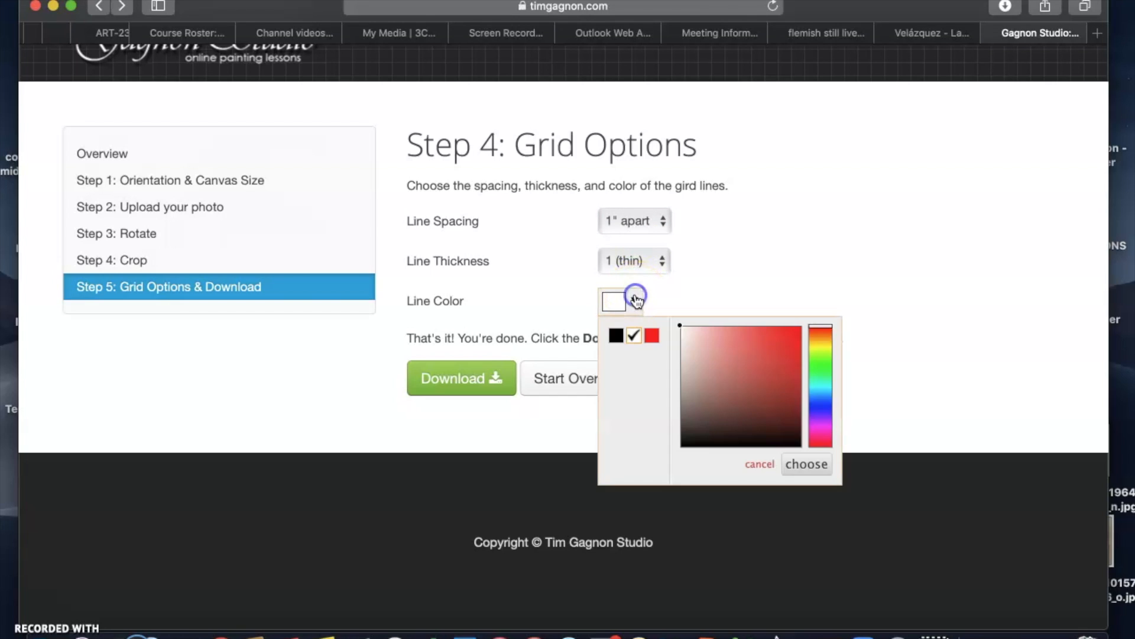
click(616, 337)
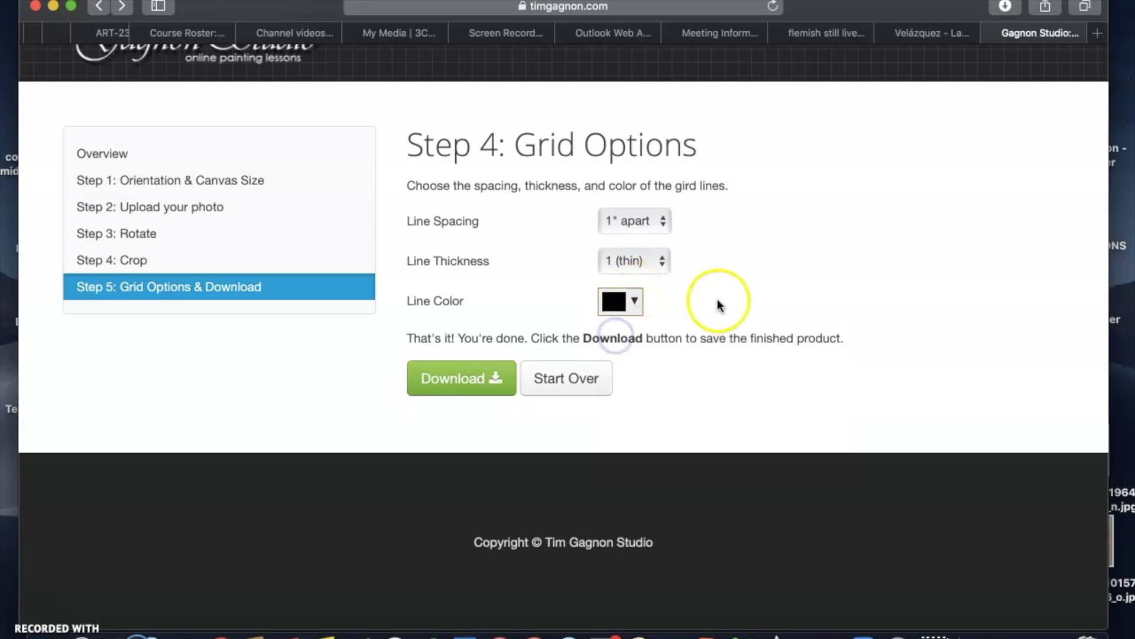
scroll(737, 292, down, 1)
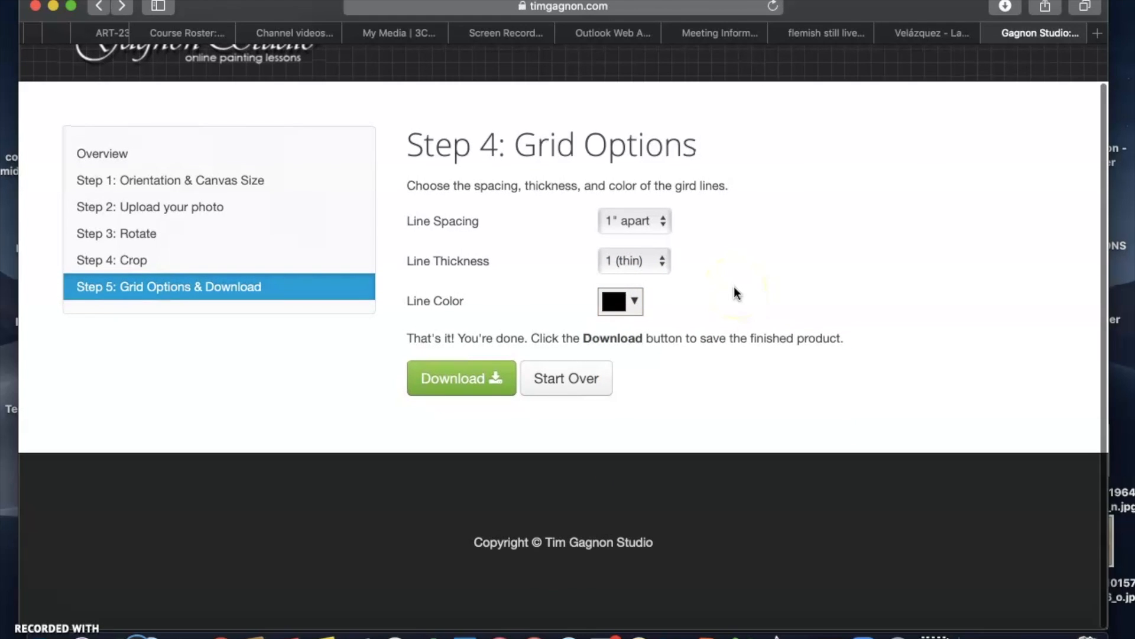
- Download the finished gridded photo and reposition its preview window so the whole image can be seen
click(461, 378)
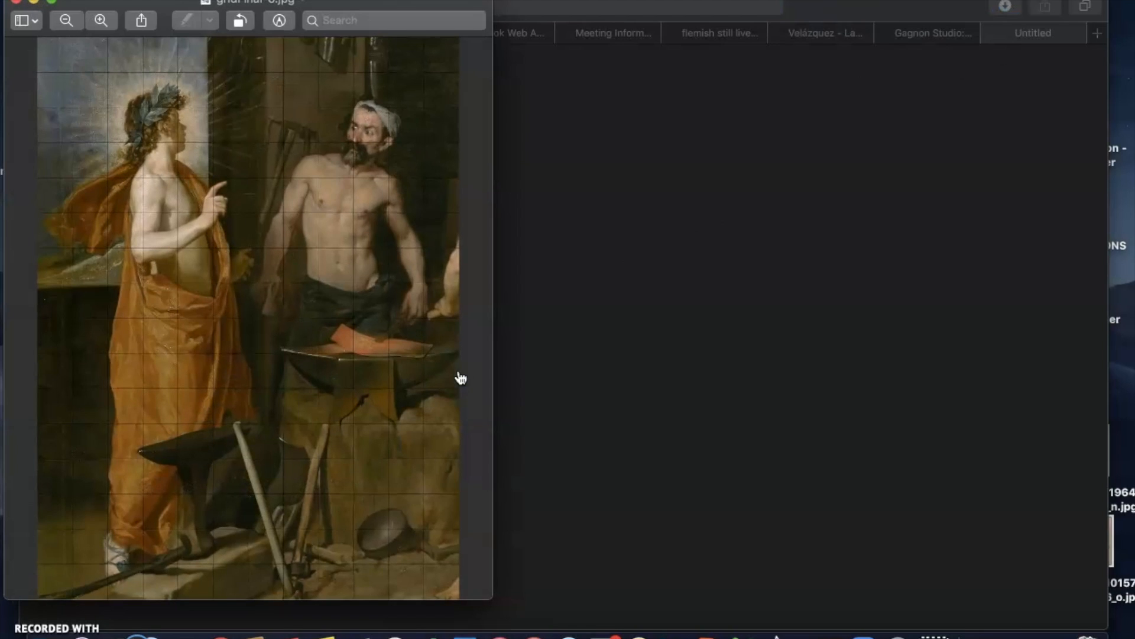
drag(418, 5, 775, 33)
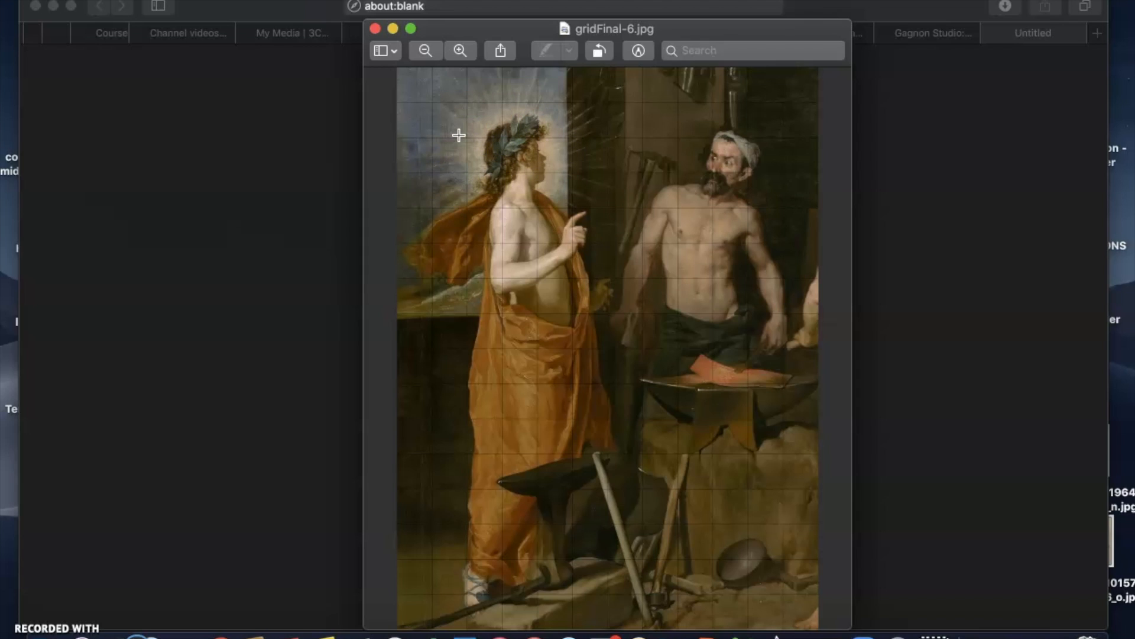
drag(484, 27, 591, 13)
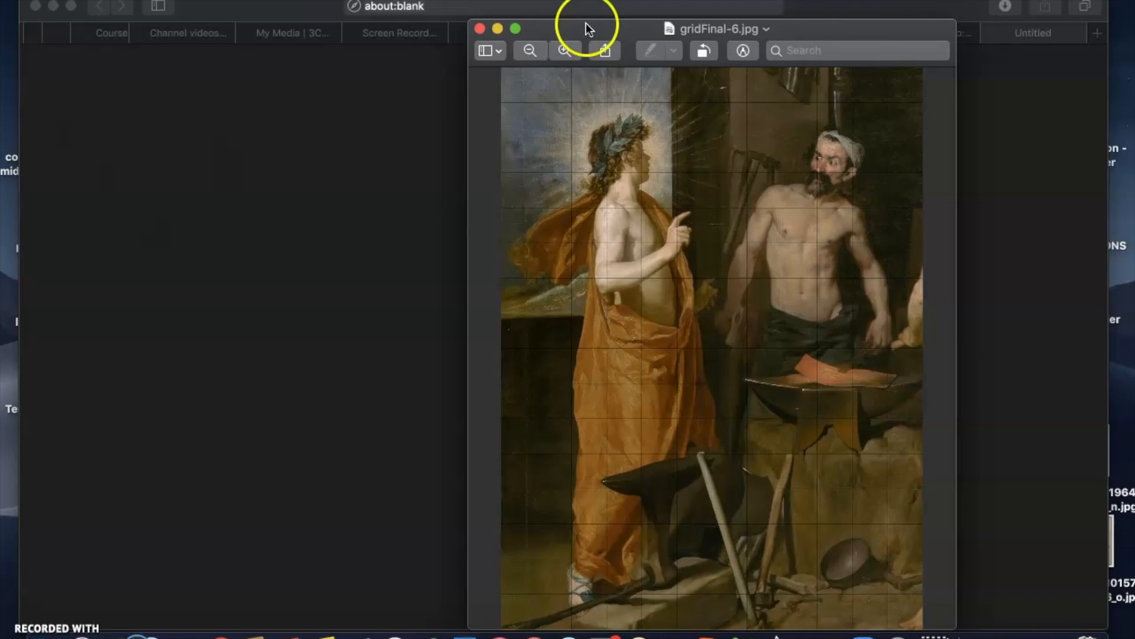
- Move the file gridFinal-6.jpg from Downloads to the Fall 2020 (online) folder
click(123, 2)
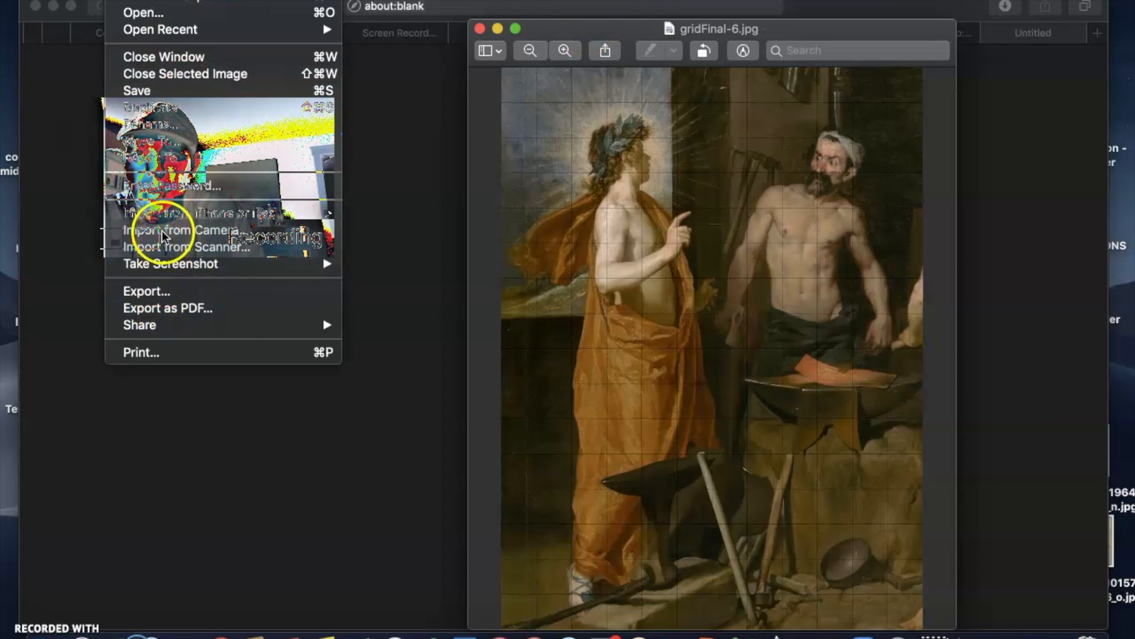
click(161, 138)
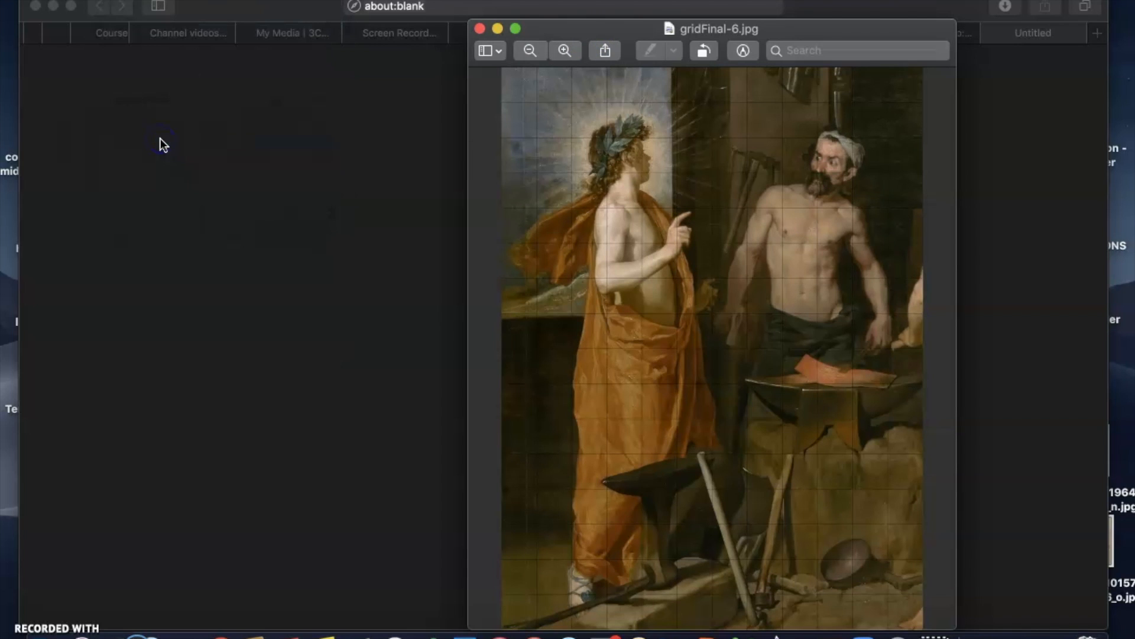
click(836, 97)
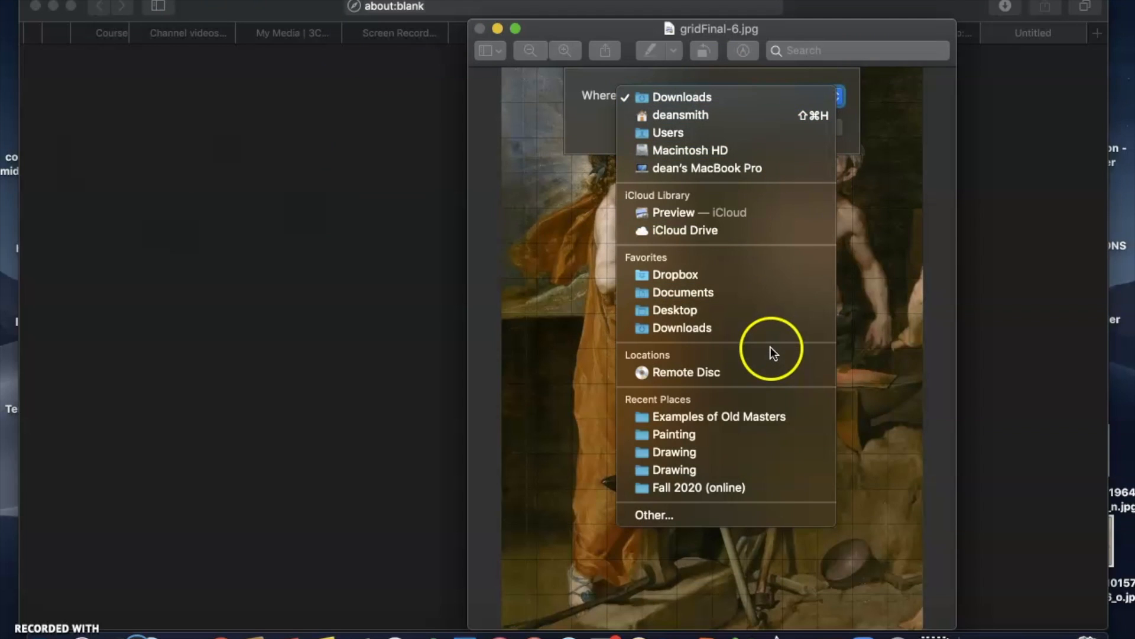
click(758, 486)
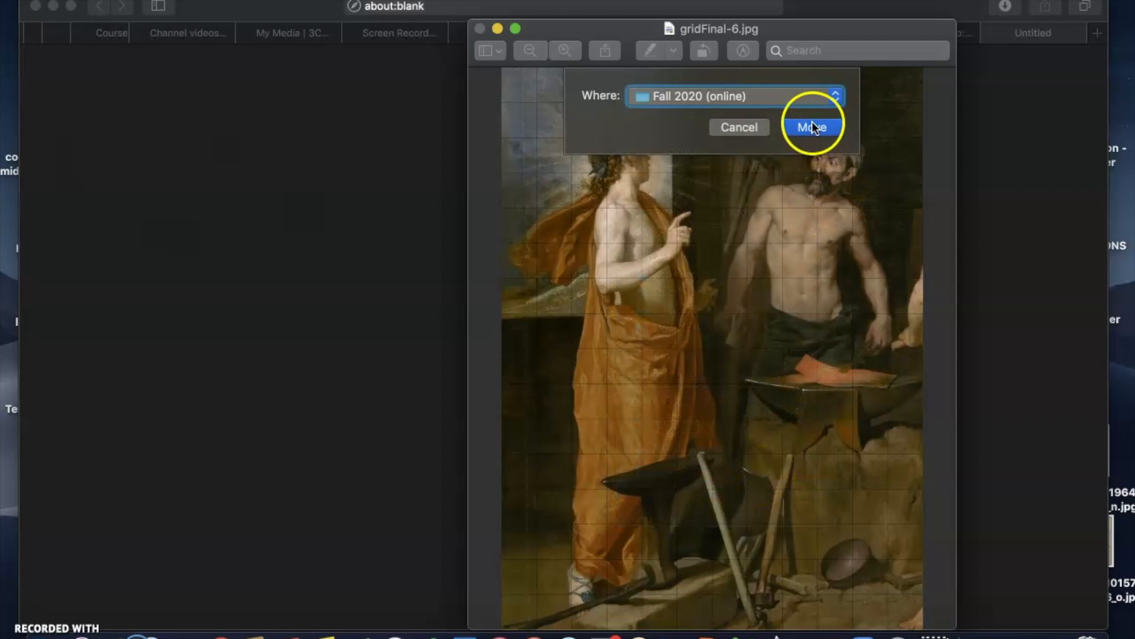
click(812, 127)
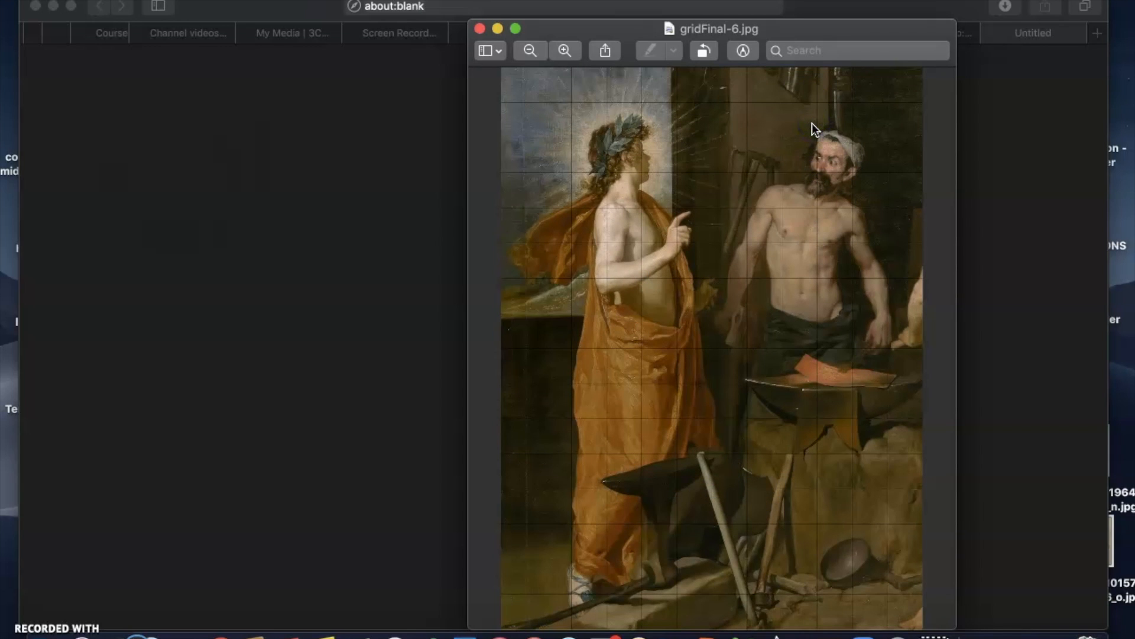
- Close the image preview, uncover the Finder window and go back to the Fall 2020 (online) folder
click(480, 29)
click(243, 11)
drag(243, 11, 348, 451)
click(481, 307)
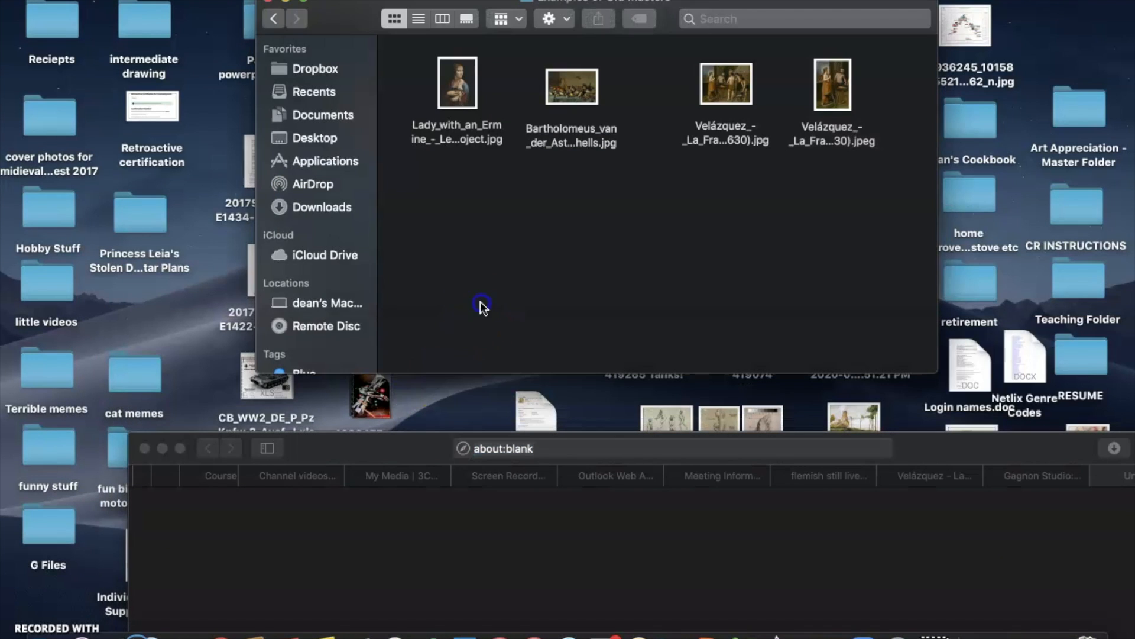
click(273, 20)
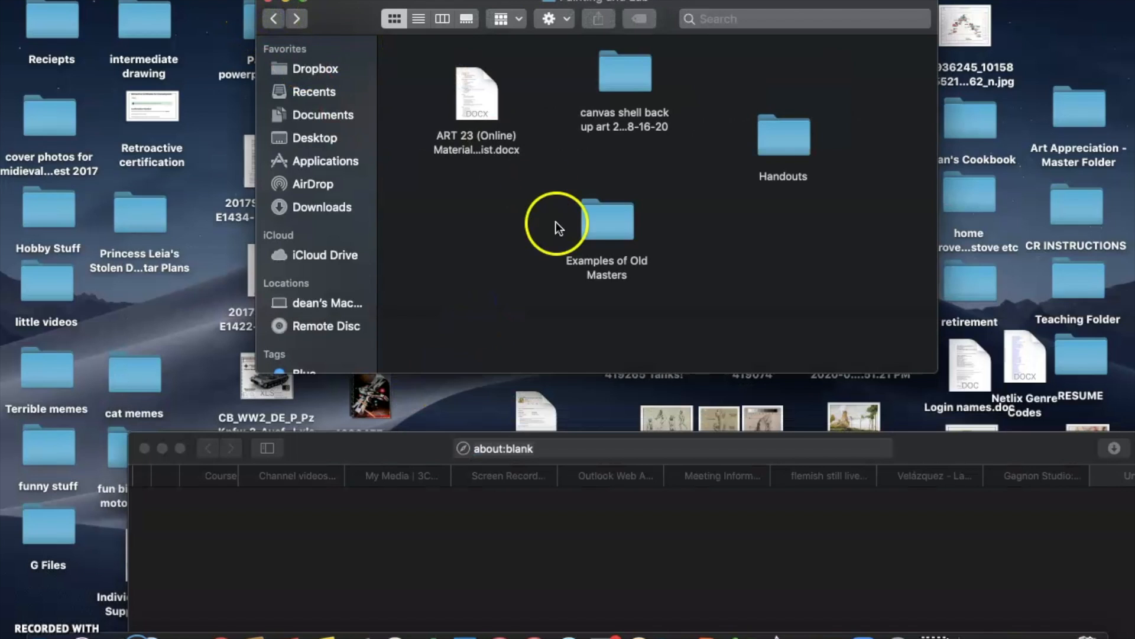
click(273, 19)
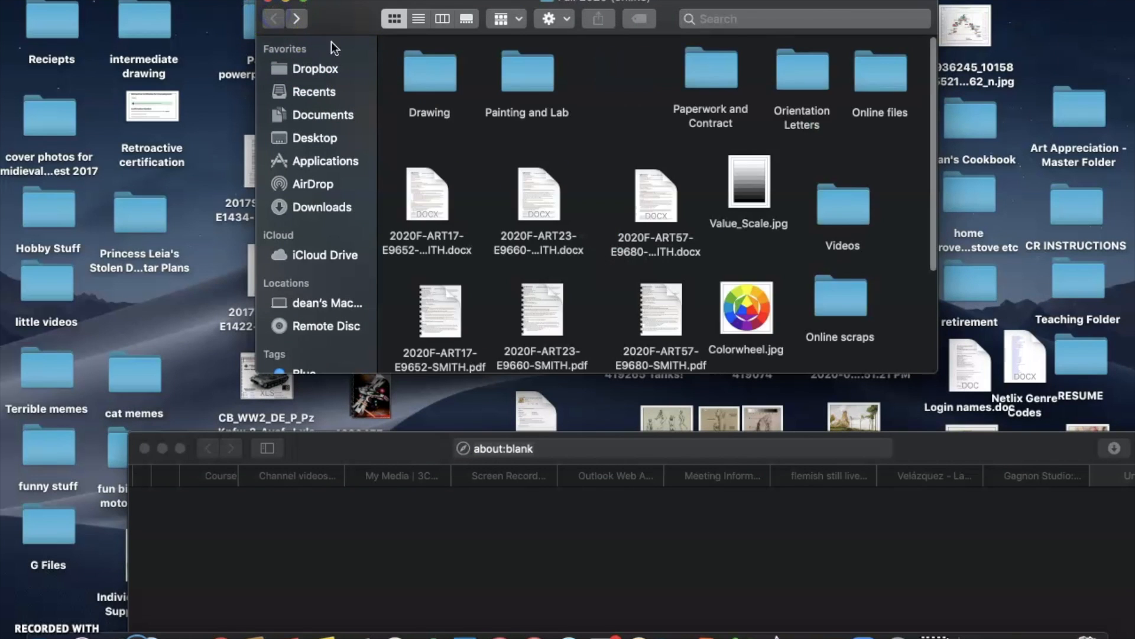
- Find gridFinal-6.jpg in the folder and place its icon in the free space below Colorwheel.jpg
scroll(606, 186, down, 5)
drag(533, 304, 783, 268)
scroll(834, 263, up, 3)
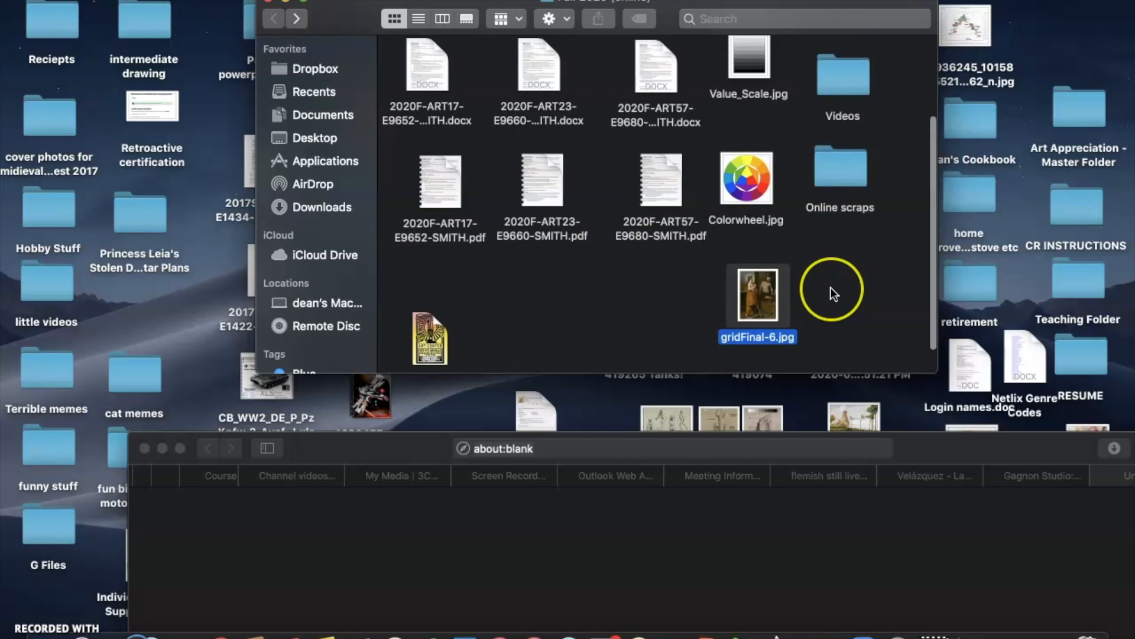
- Open gridFinal-6.jpg from the folder and move its window to the middle of the desktop
scroll(831, 287, down, 1)
click(756, 332)
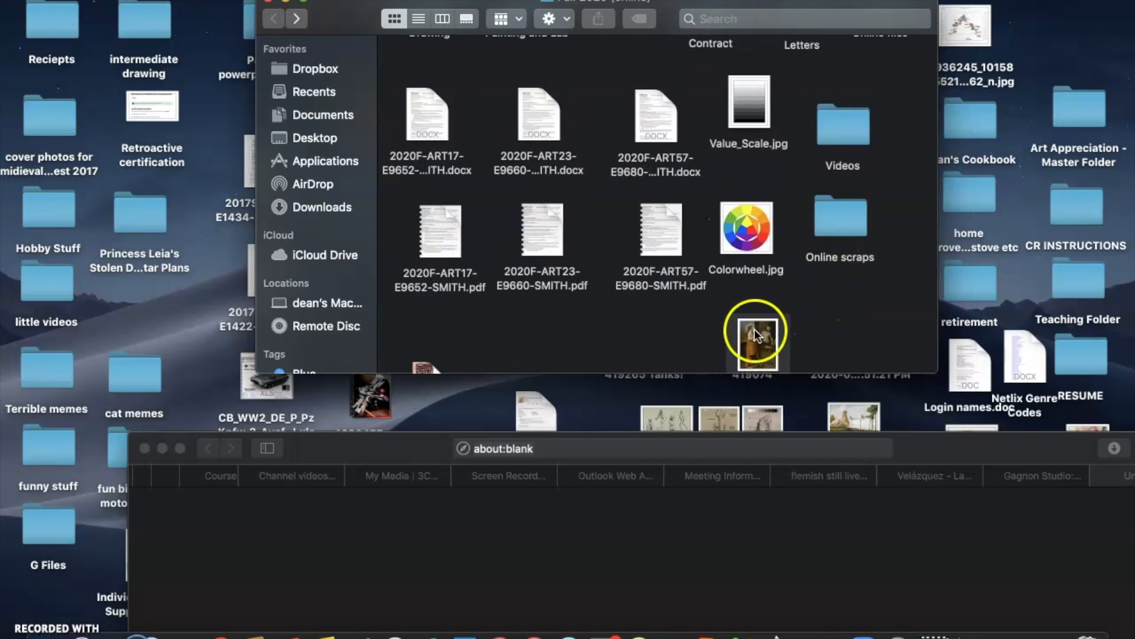
double_click(755, 332)
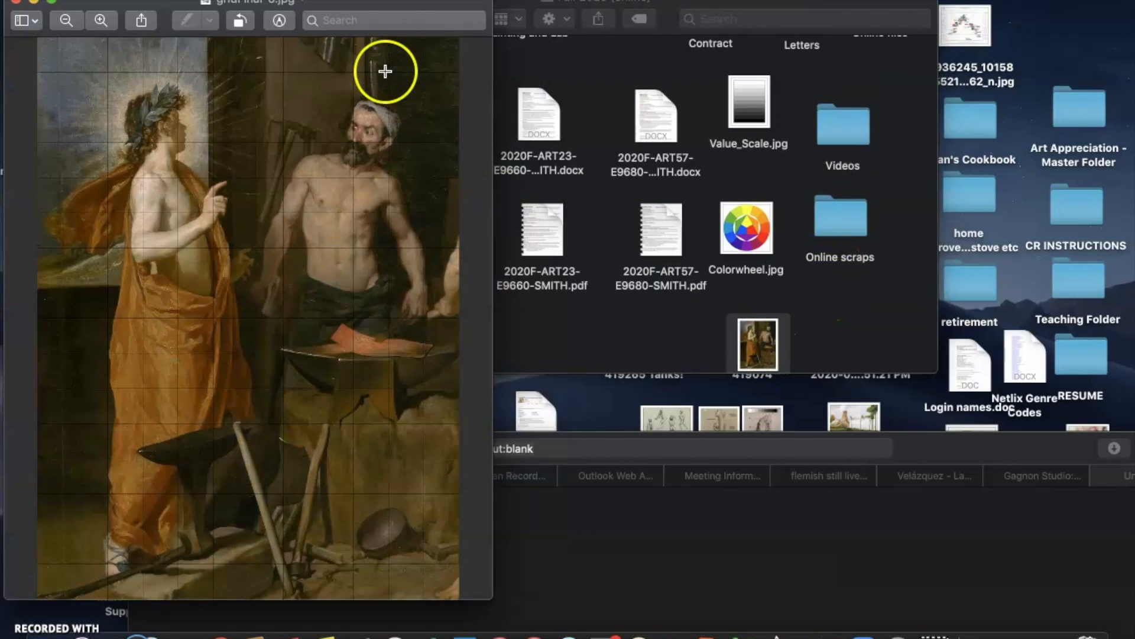
drag(373, 2, 715, 9)
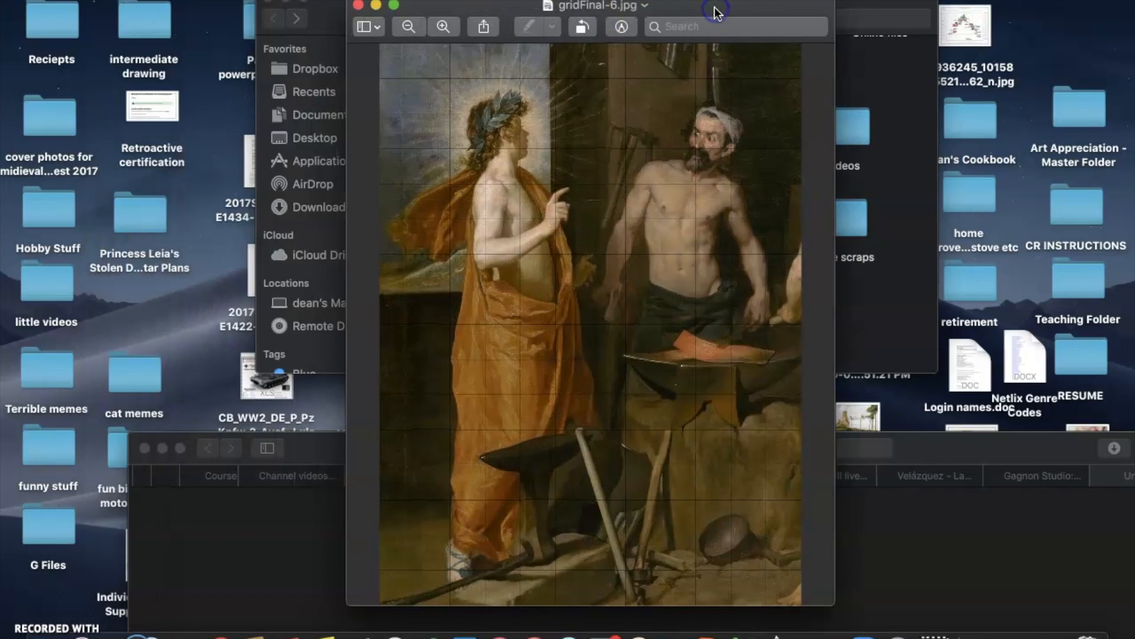
- Bring the browser window back over the desktop and show the Wikipedia page with the full Velázquez painting
click(932, 444)
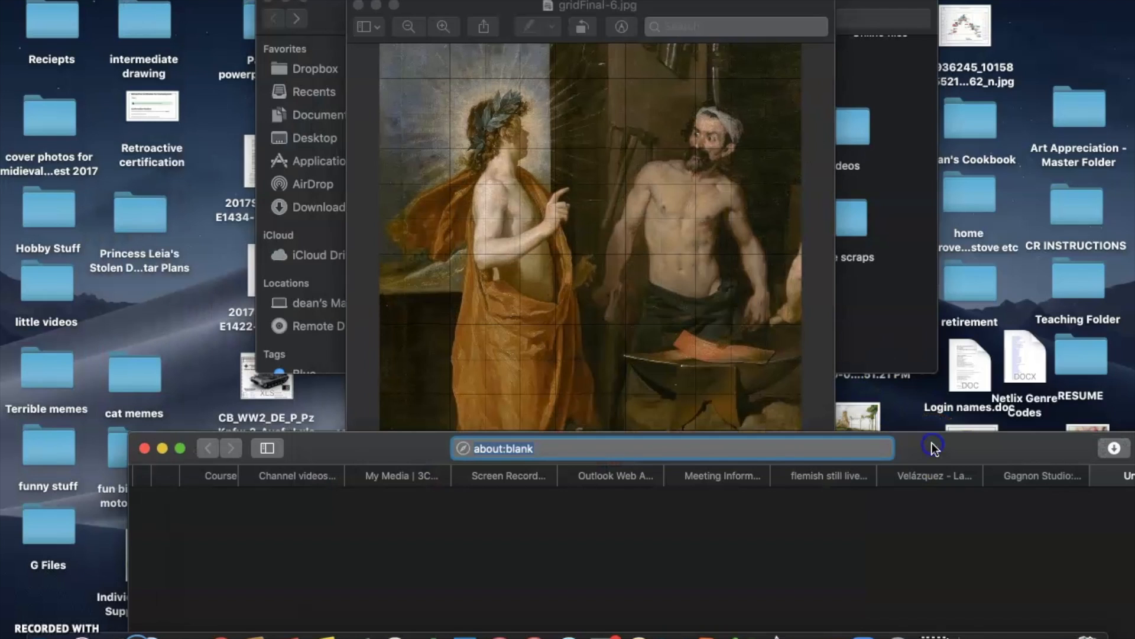
drag(380, 442, 201, 52)
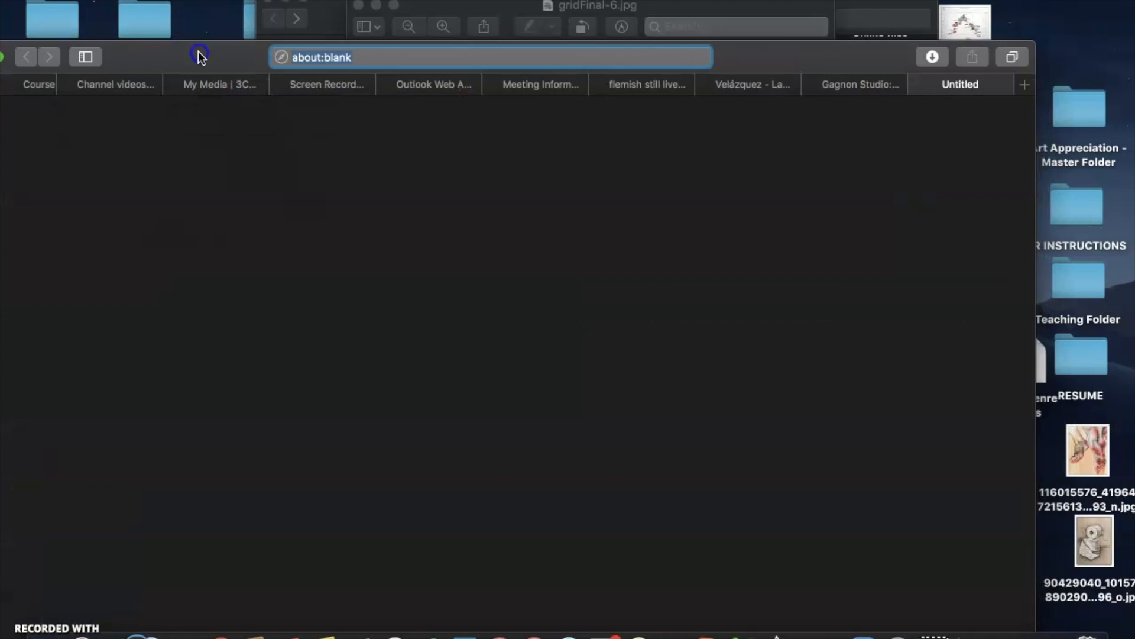
click(800, 79)
drag(782, 61, 878, 69)
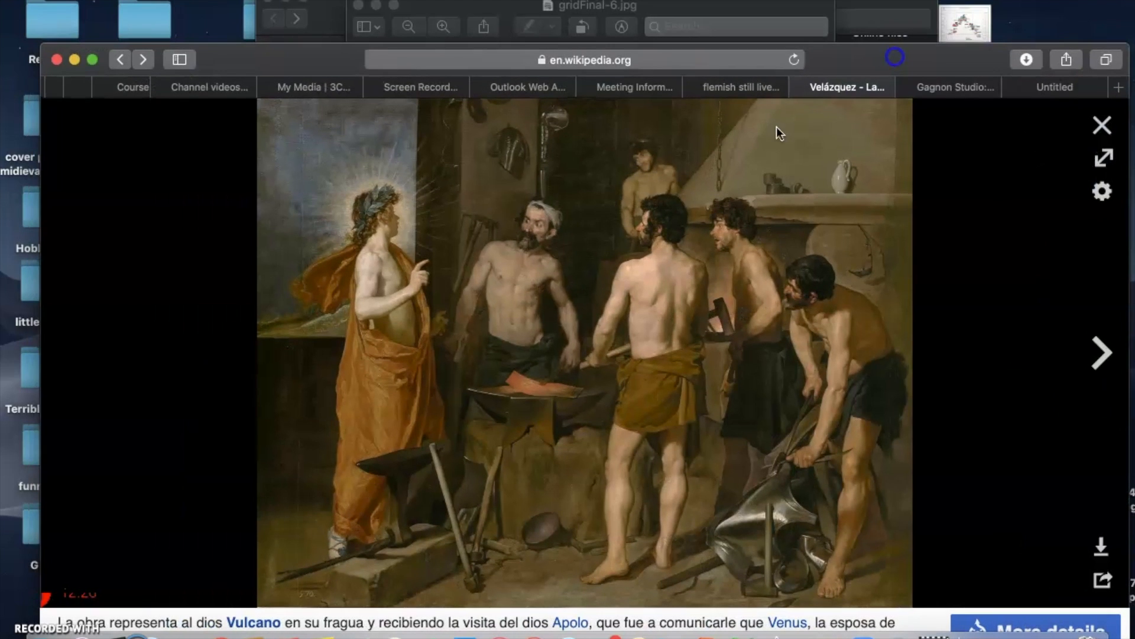
- Open the full-size Velázquez image and enlarge it to examine the heads of the two figures
click(441, 294)
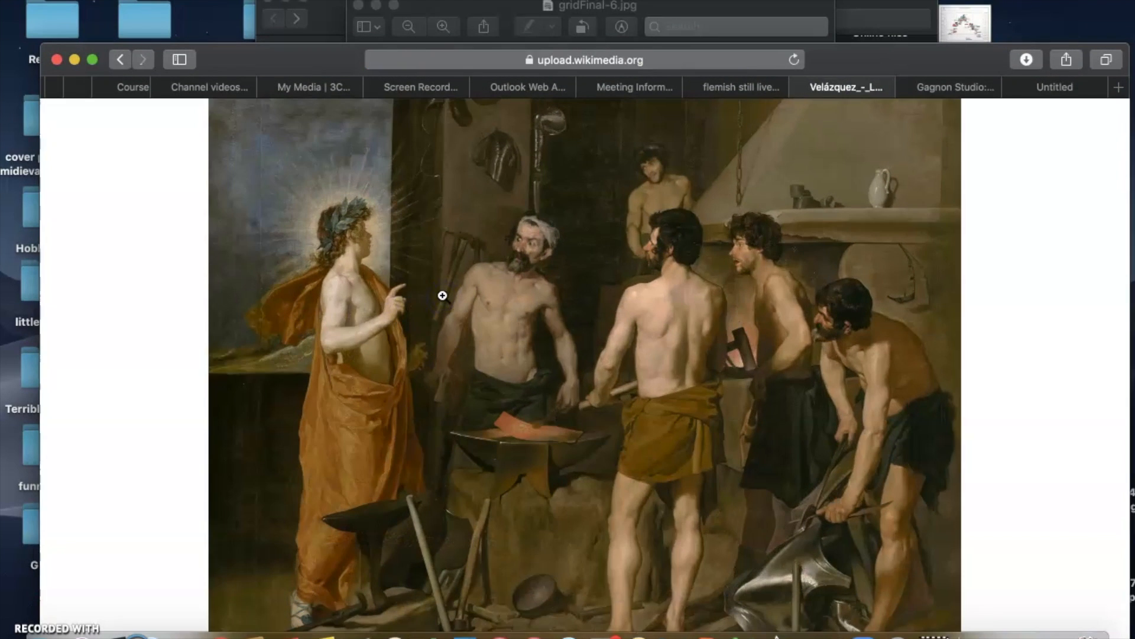
click(443, 295)
click(442, 295)
click(442, 295)
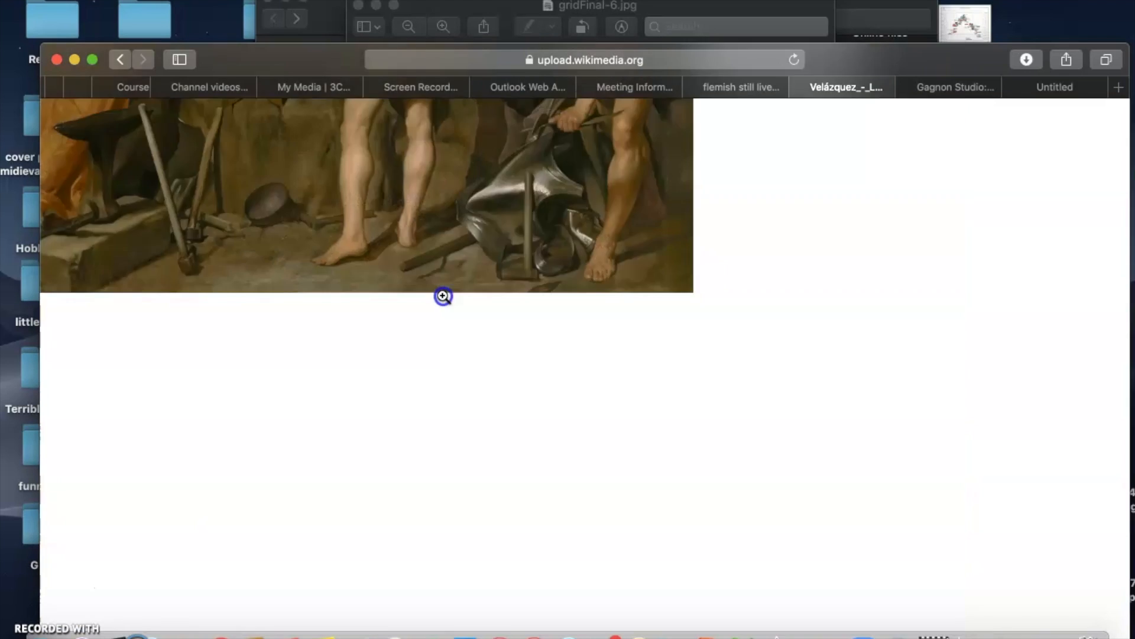
scroll(443, 296, up, 5)
- Lower the browser window and bring the gridded image gridFinal-6.jpg to the front for comparison
drag(953, 57, 984, 340)
click(751, 172)
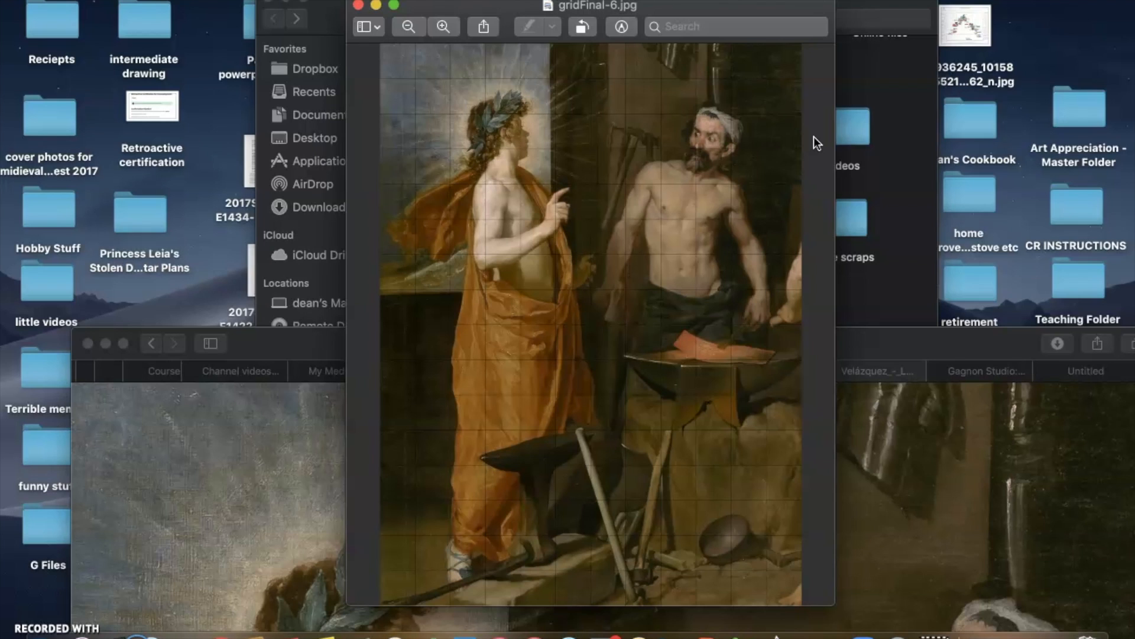
click(792, 133)
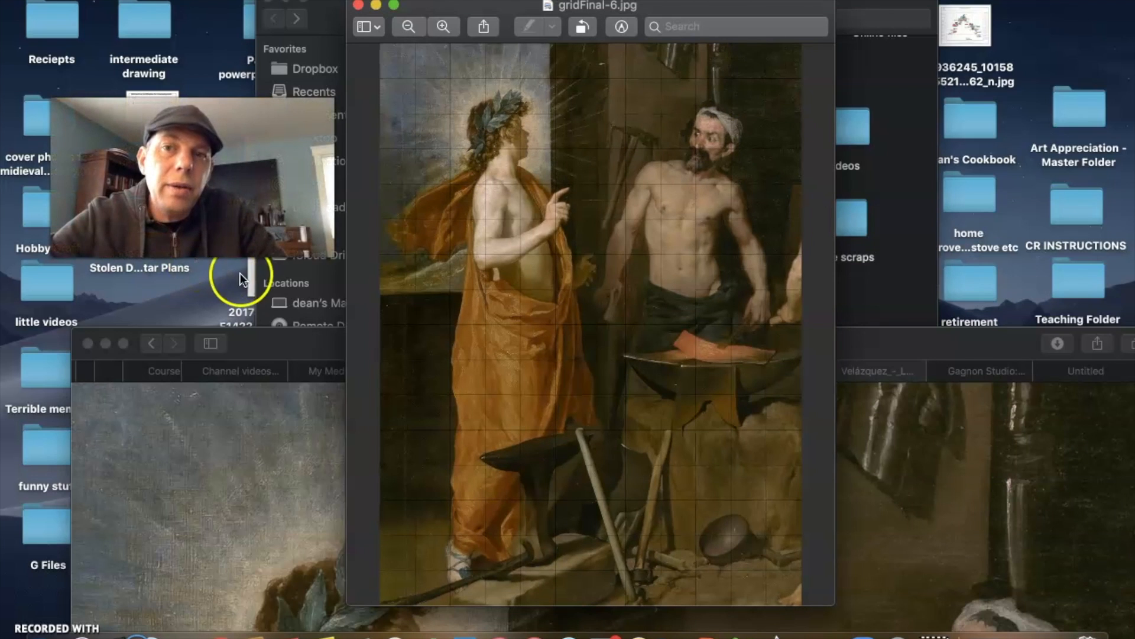
- Return to the Proportion Grid Creator in the browser and start a new grid at the Orientation and Canvas Size stage
click(285, 331)
mouse_move(285, 335)
mouse_down()
mouse_move(276, 8)
mouse_move(282, 43)
mouse_up()
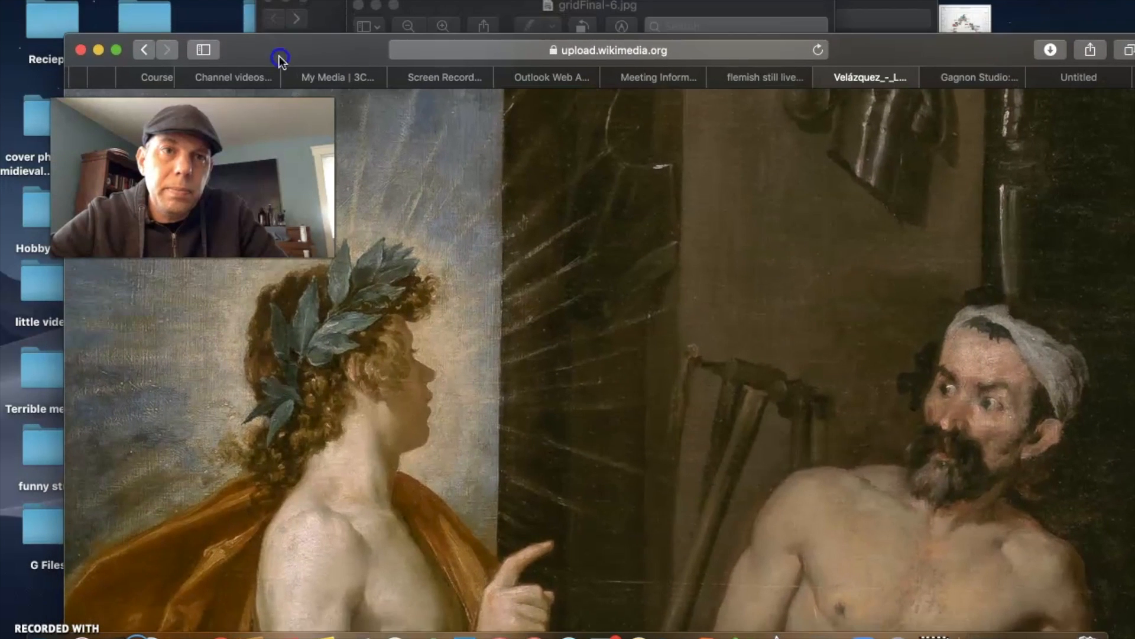
click(970, 77)
click(615, 423)
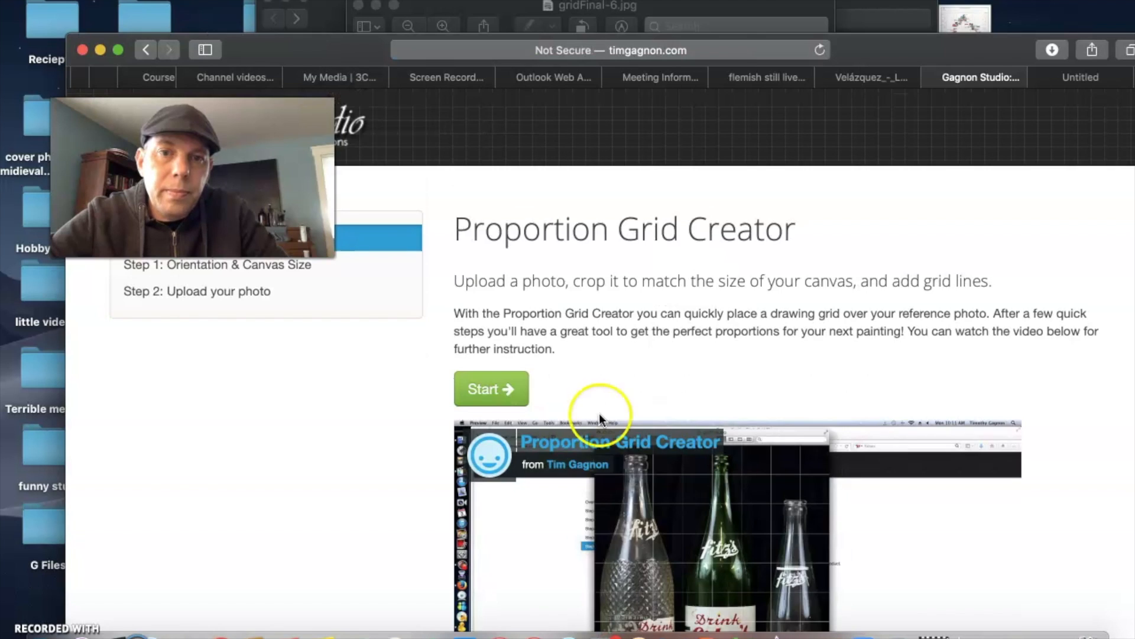
click(494, 388)
drag(899, 51, 896, 8)
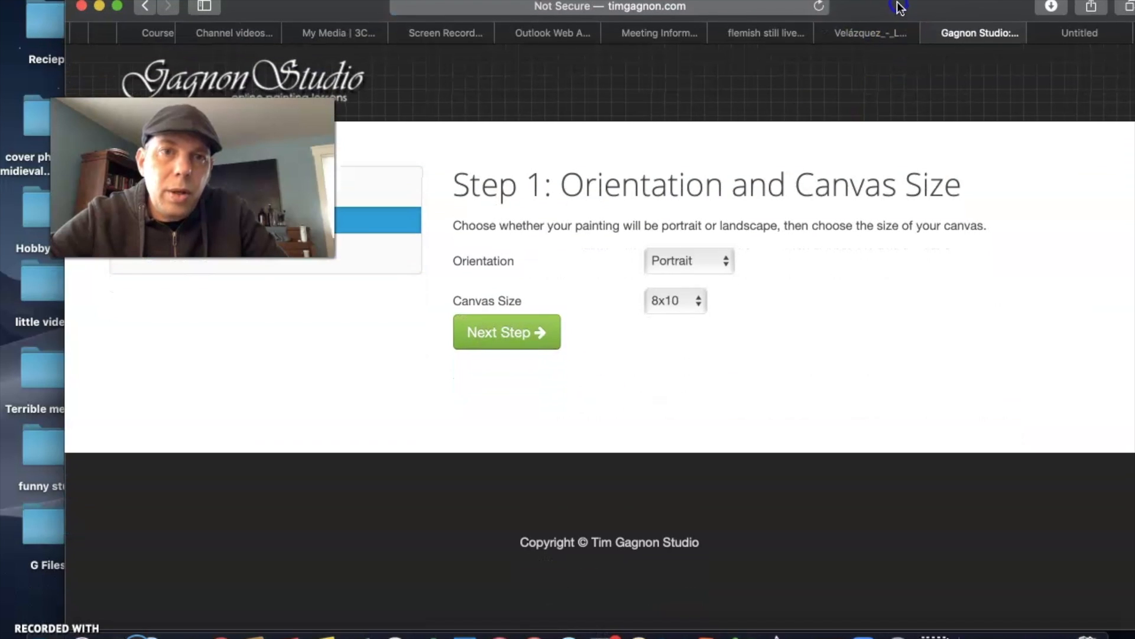
- Review the available canvas sizes, comparing the 16x20 and 12x16 options
click(697, 300)
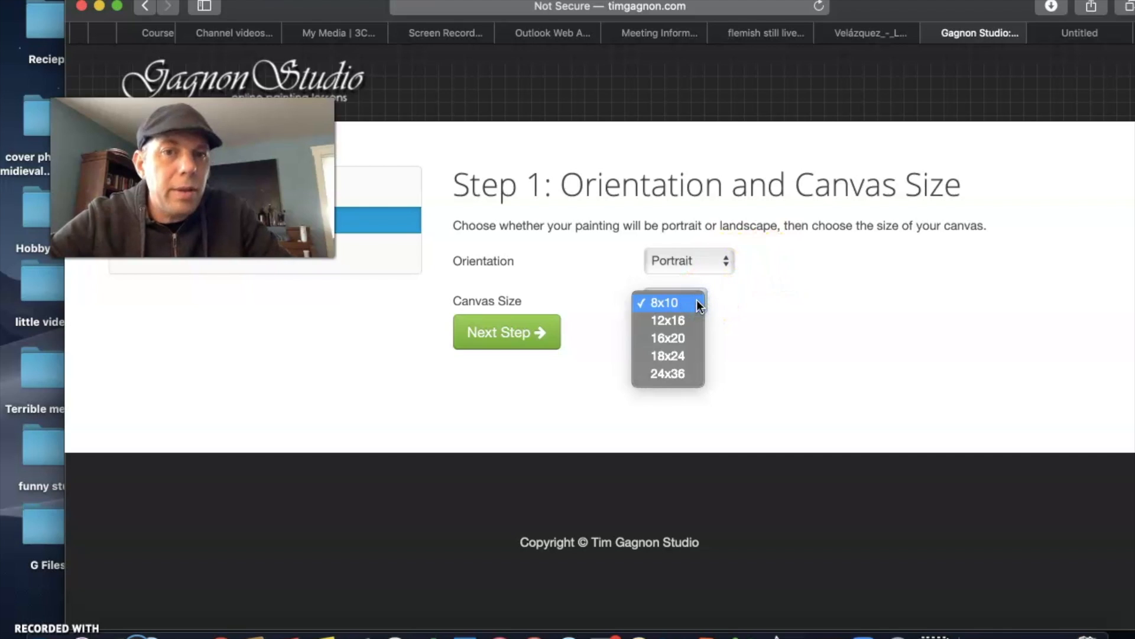
drag(696, 300, 691, 315)
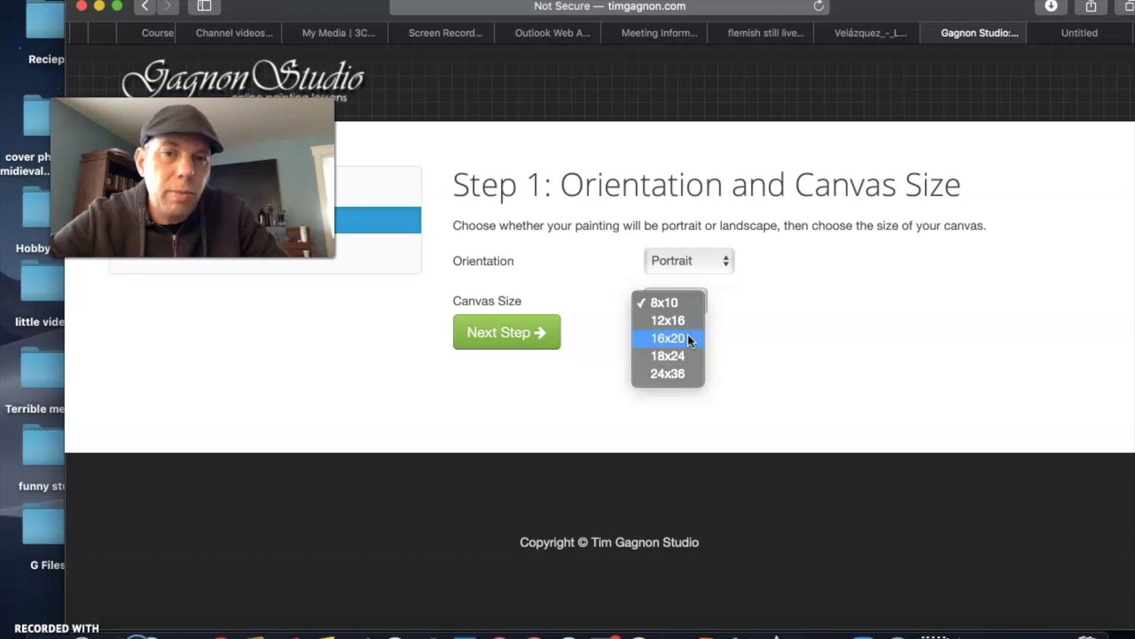
click(693, 338)
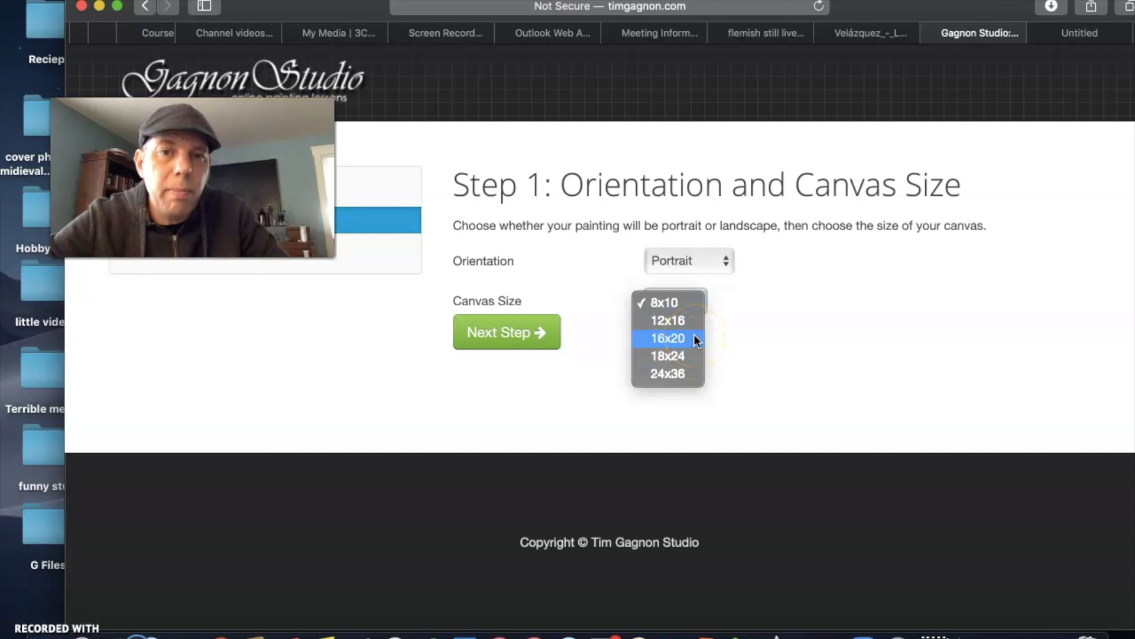
click(695, 322)
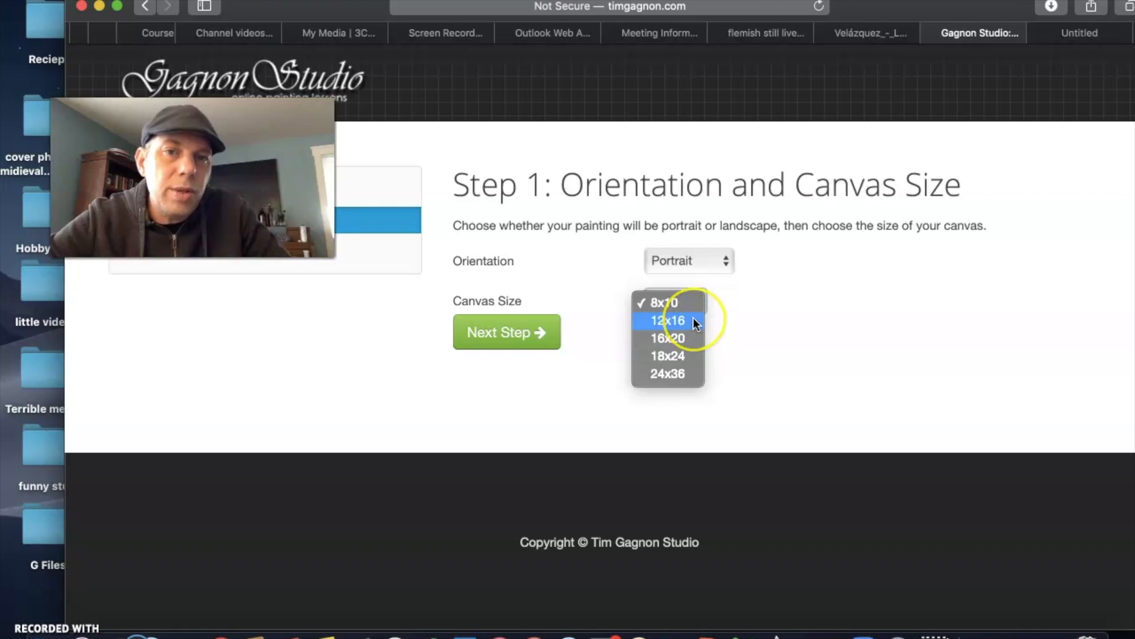